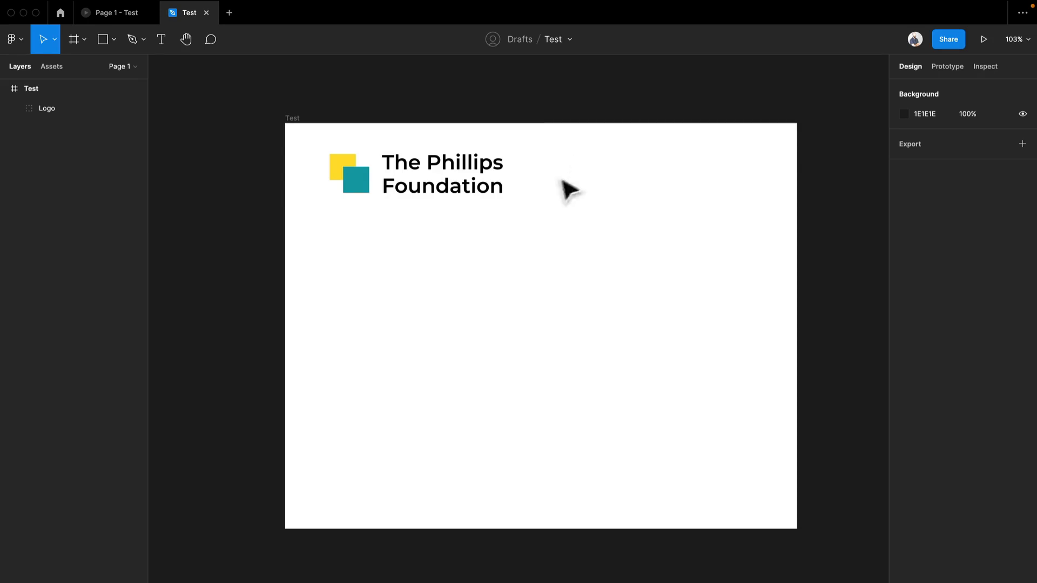
# - Duplicate the "The Phillips Foundation" text and place the copy beneath the logo at about X 157, Y 190
pyautogui.click(418, 185)
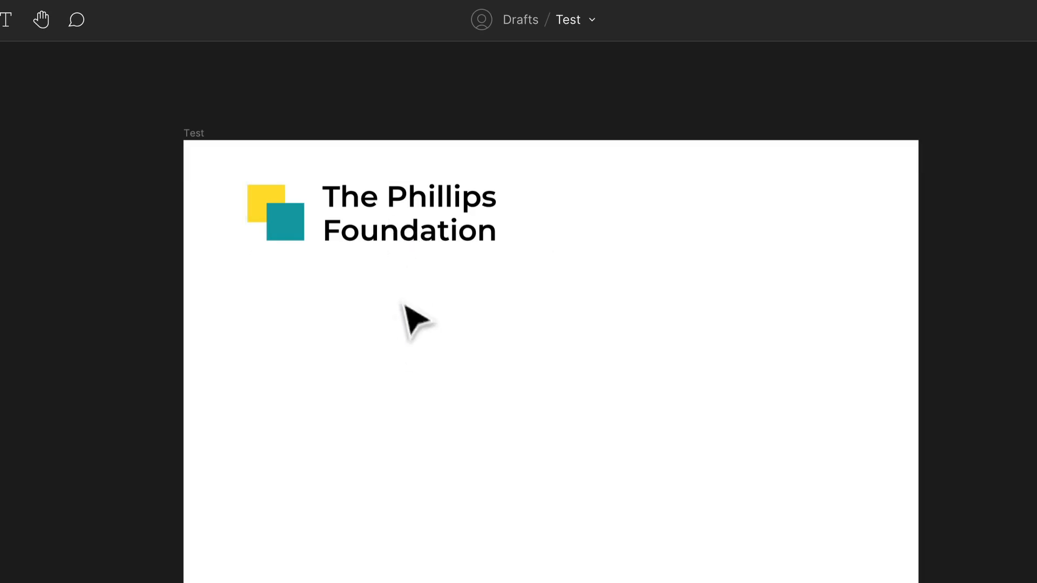
pyautogui.moveTo(407, 231); pyautogui.dragTo(359, 381)
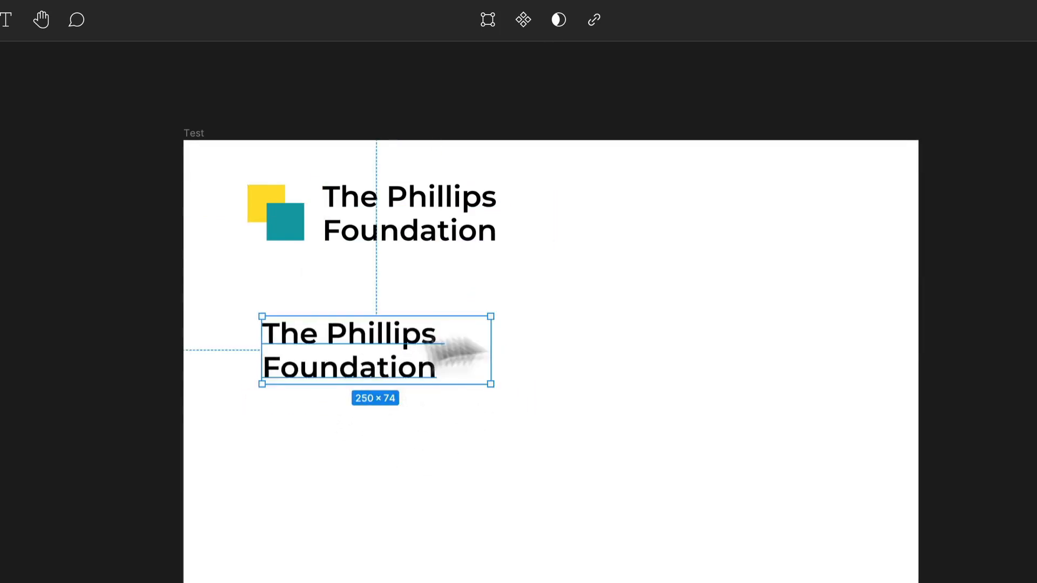
pyautogui.scroll(3, 463, 382)
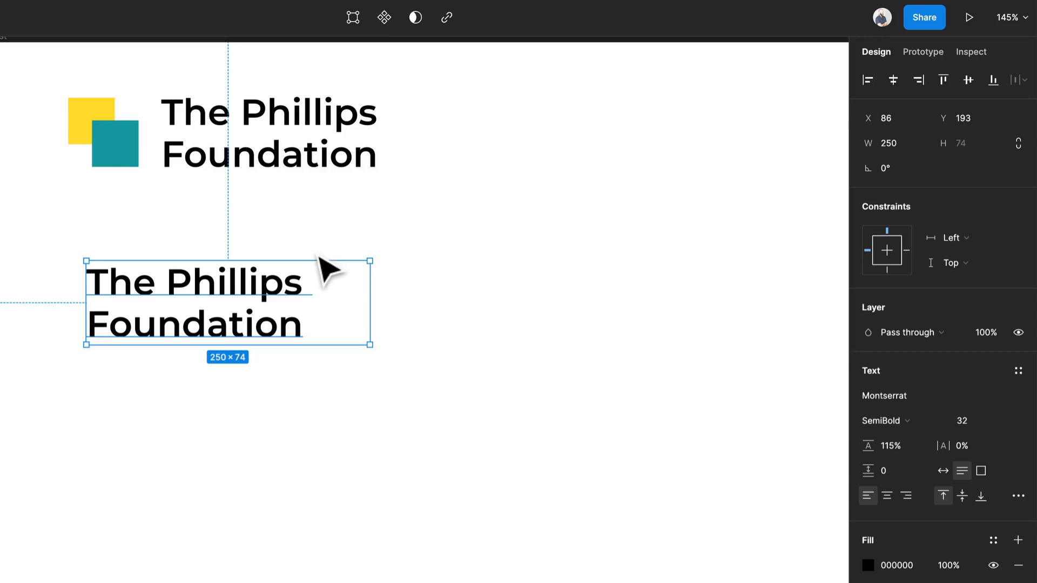
pyautogui.moveTo(265, 291); pyautogui.dragTo(345, 281)
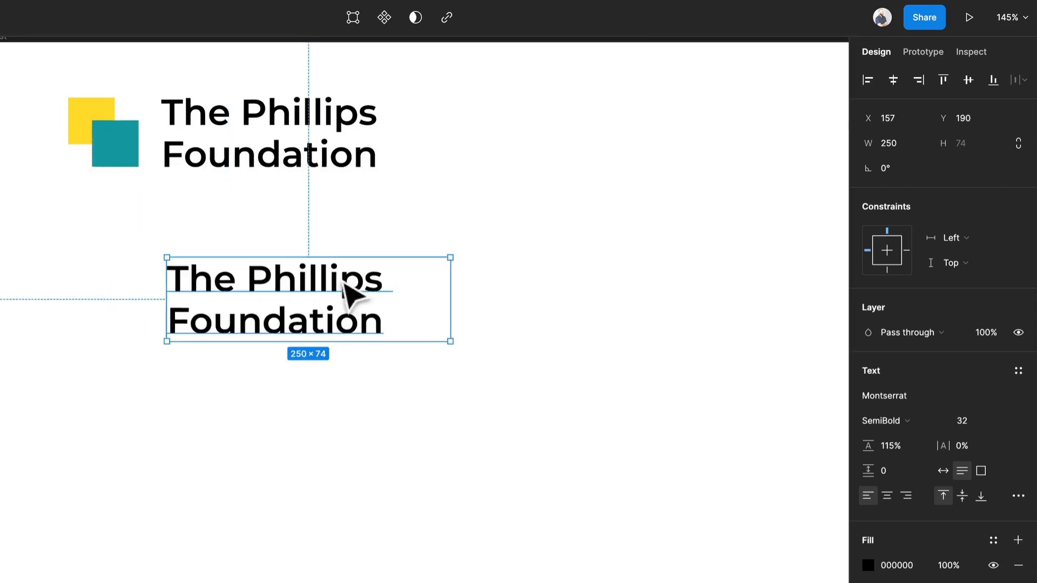
# - Run the Lorem ipsum plugin and move its window clear of the logo and text
pyautogui.rightClick(229, 287)
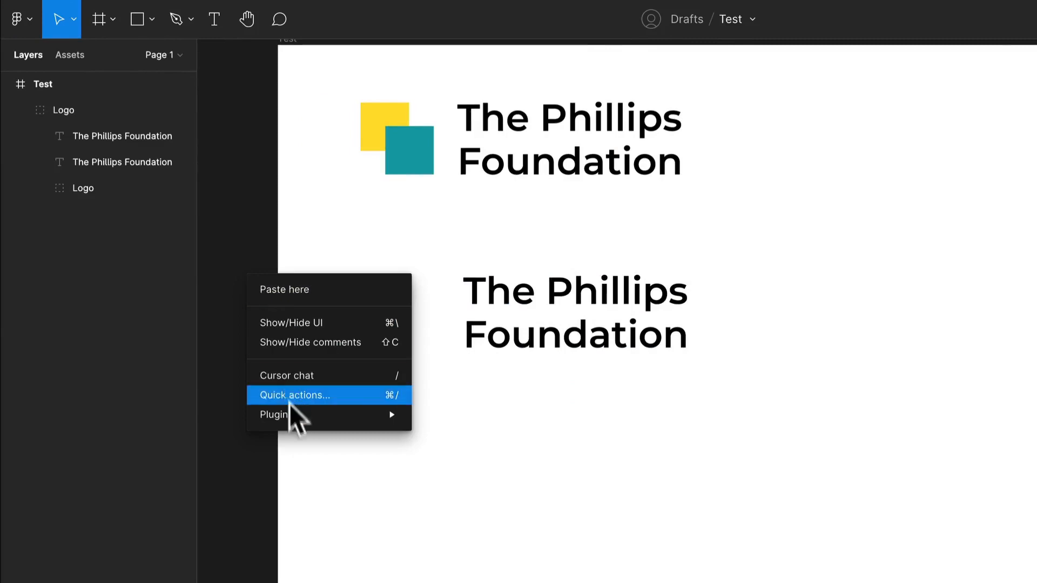
pyautogui.moveTo(308, 419)
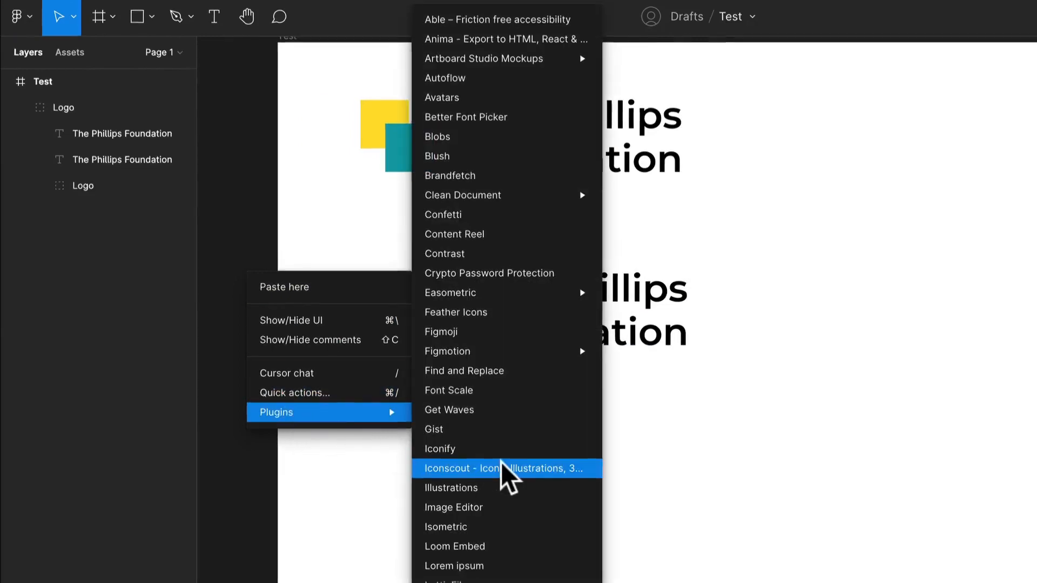
pyautogui.scroll(-1, 481, 540)
pyautogui.click(477, 529)
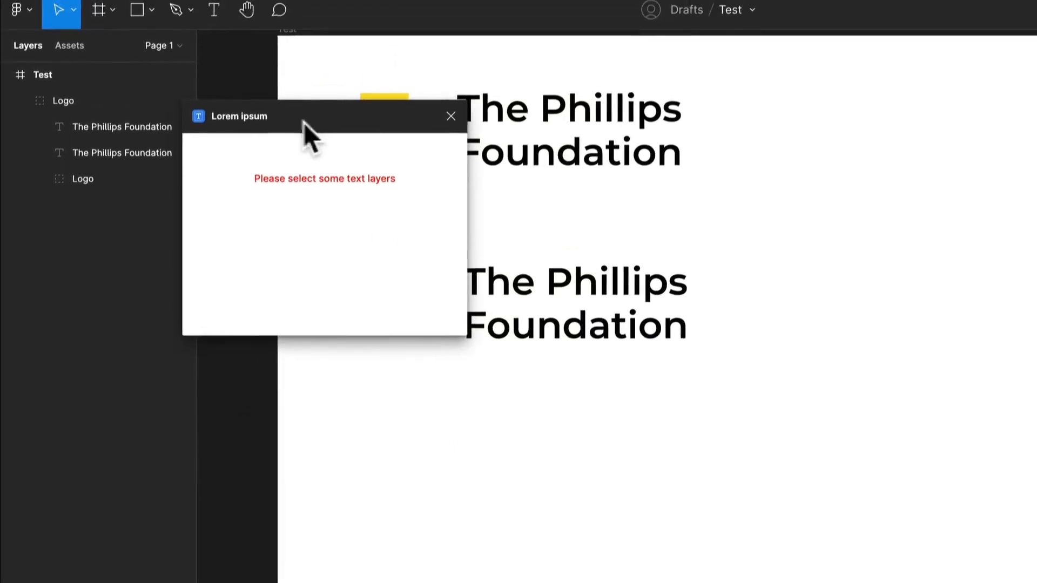
pyautogui.moveTo(303, 83); pyautogui.dragTo(163, 106)
# - Take the copied text layer out of the Logo group into the Test frame and place it slightly lower, nearer the frame's edge
pyautogui.doubleClick(502, 340)
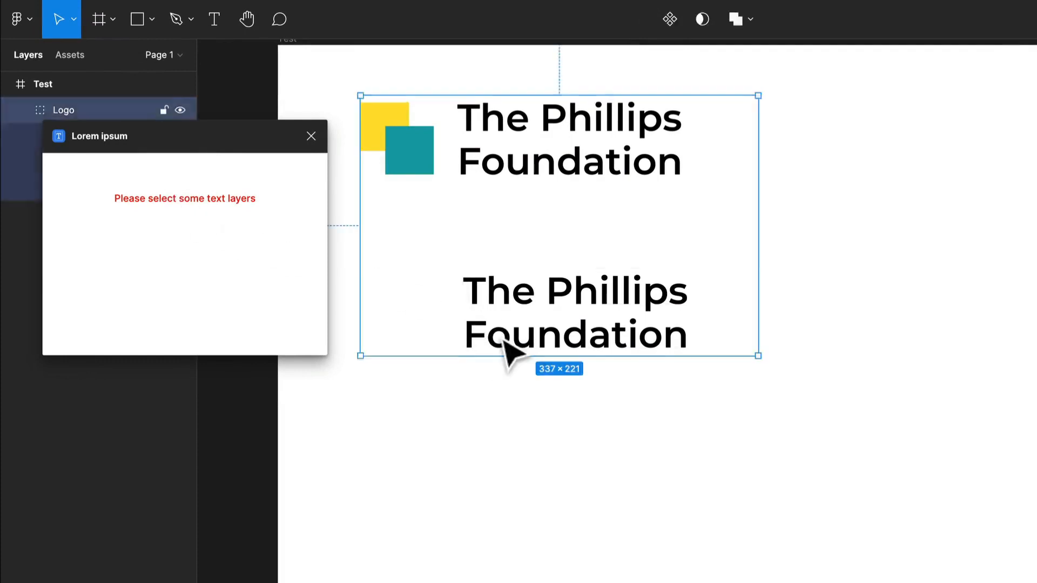
pyautogui.click(557, 477)
pyautogui.click(603, 138)
pyautogui.doubleClick(582, 334)
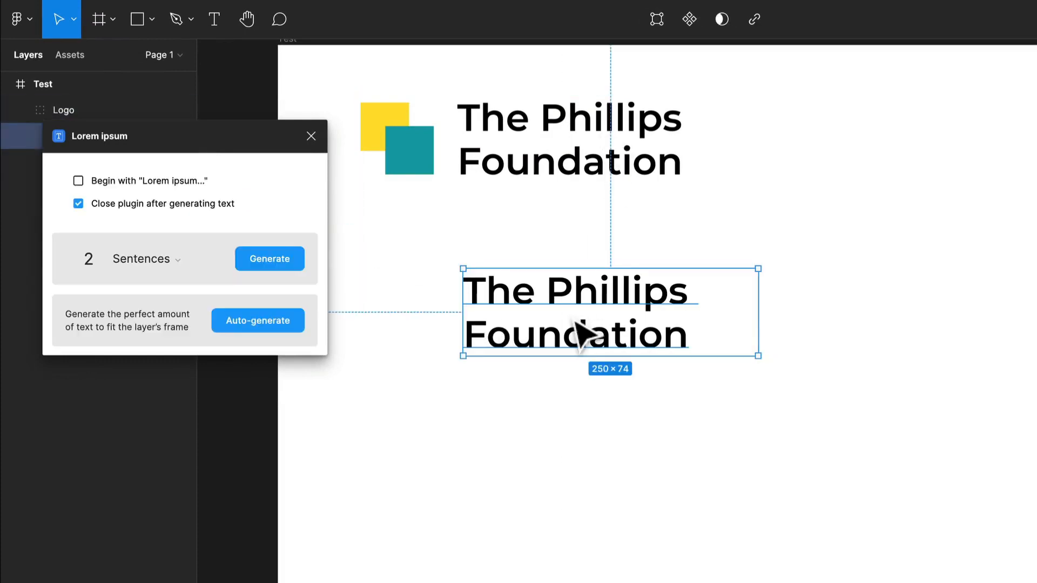
pyautogui.press('Delete')
pyautogui.hotkey('ctrl', 'z')
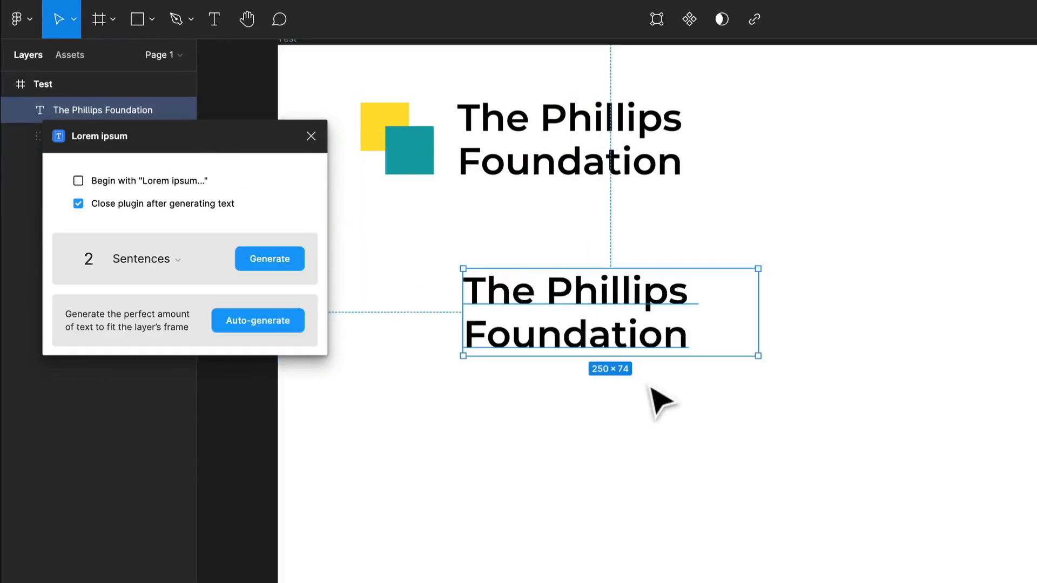
pyautogui.moveTo(656, 351); pyautogui.dragTo(599, 407)
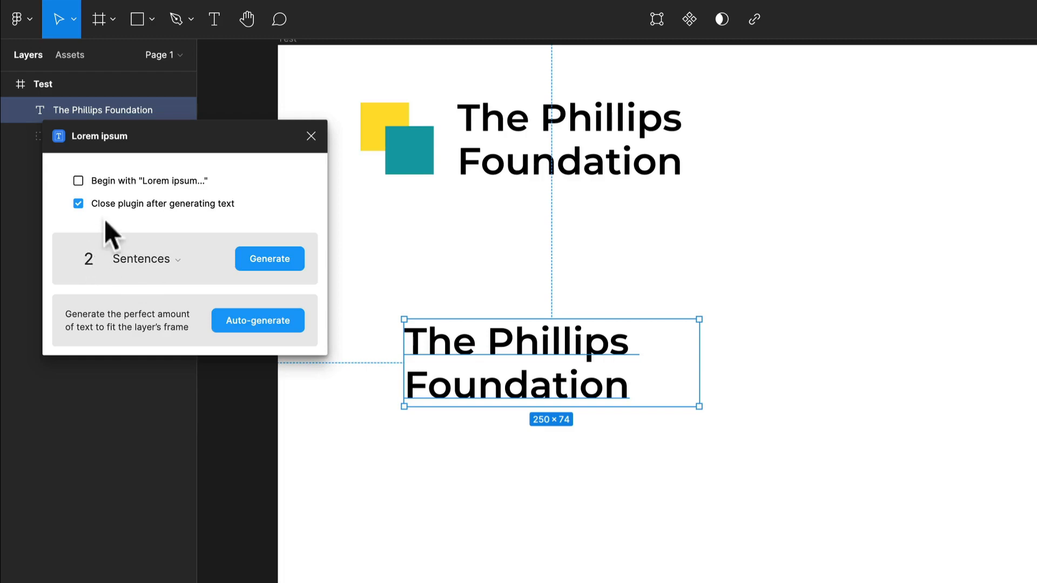
# - Keep the plugin open after generating, and replace the copied text with 2 generated placeholder words
pyautogui.click(79, 203)
pyautogui.moveTo(190, 145); pyautogui.dragTo(152, 255)
pyautogui.click(103, 373)
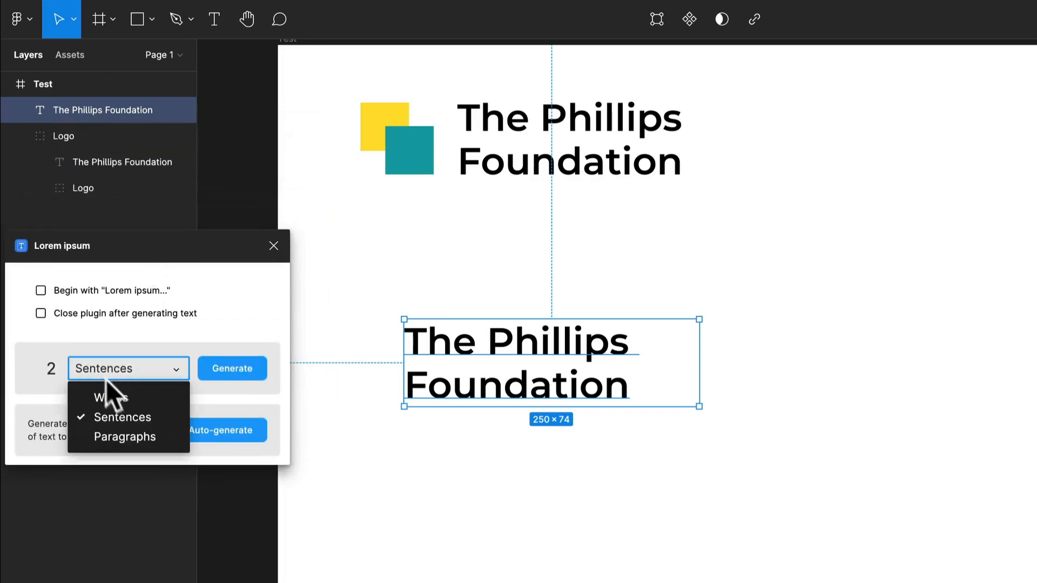
pyautogui.click(117, 398)
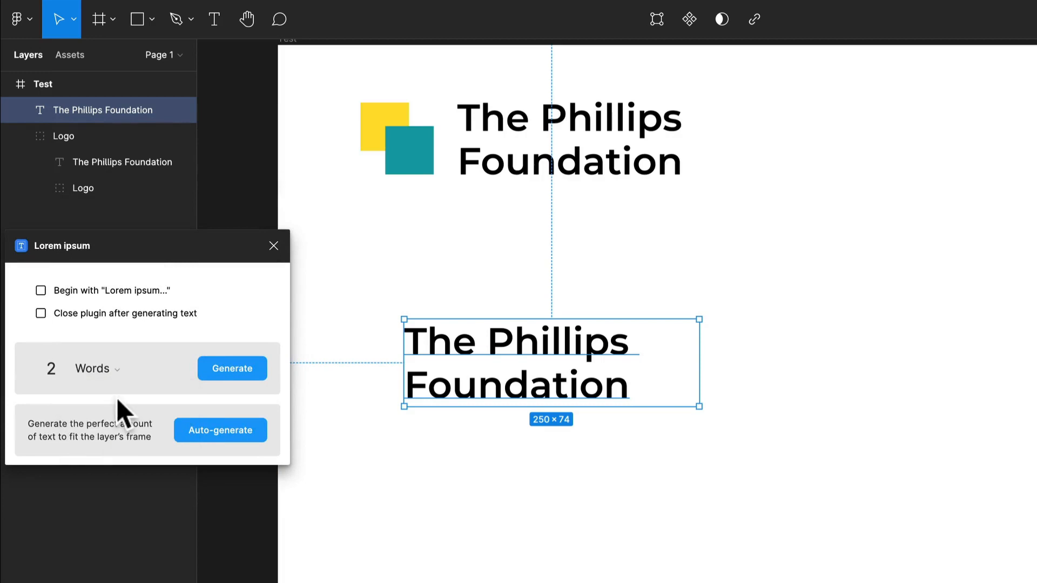
pyautogui.doubleClick(52, 371)
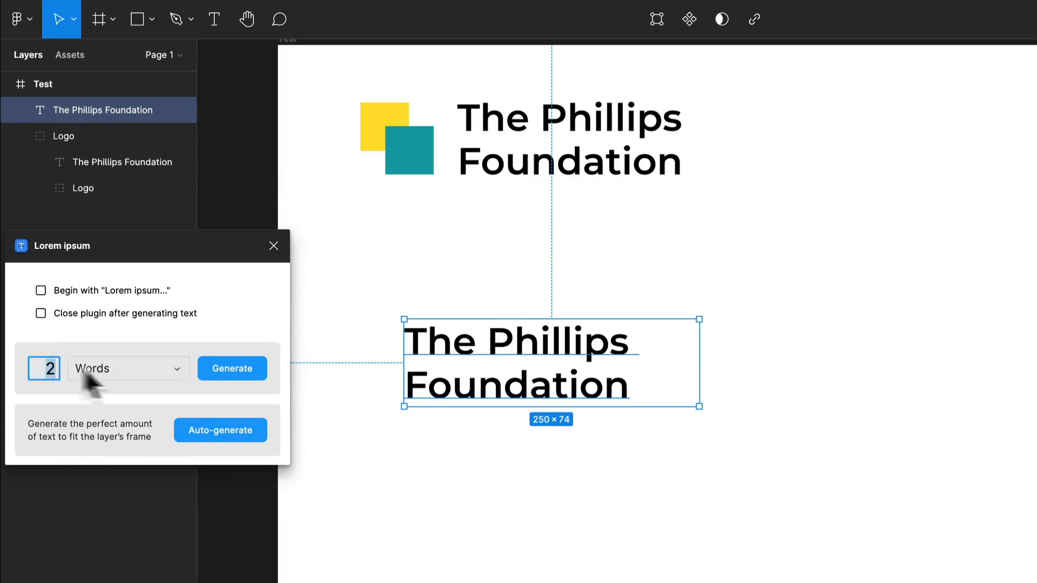
pyautogui.click(213, 371)
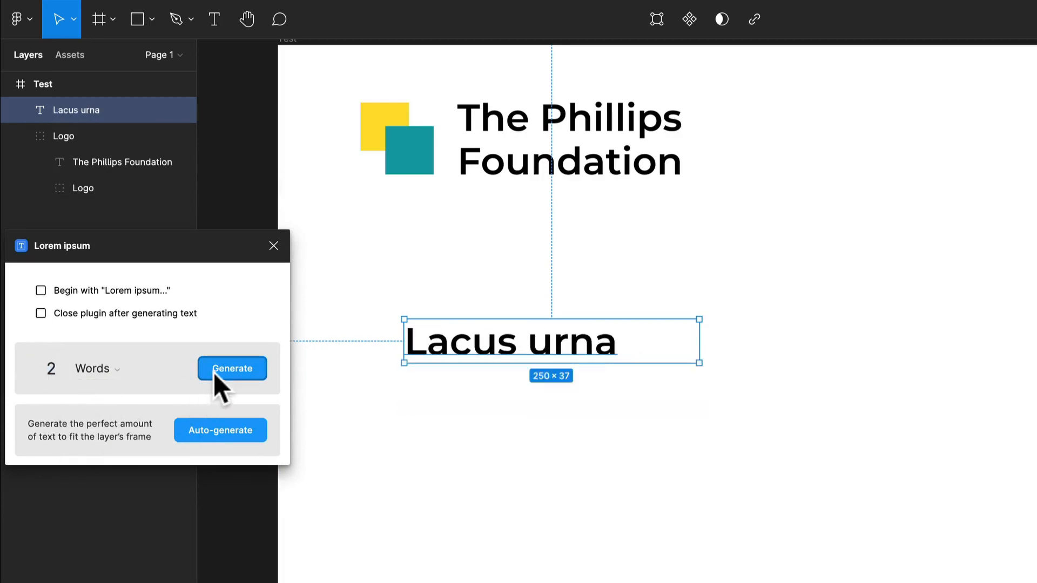
# - Duplicate the "Lacus urna" text twice, placing one copy beside the original on the same line and one beneath it
pyautogui.click(557, 458)
pyautogui.moveTo(574, 363); pyautogui.dragTo(821, 414)
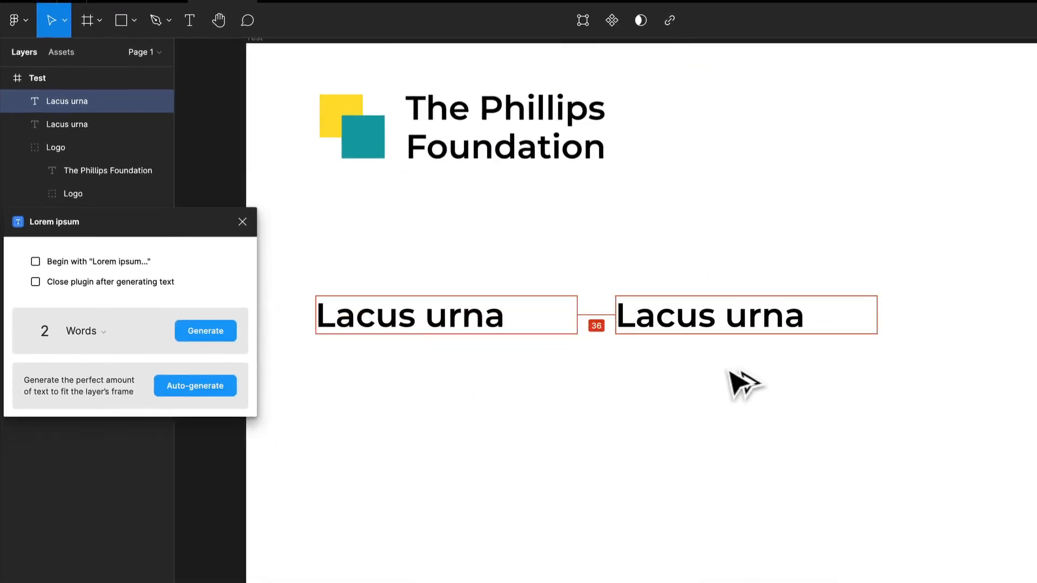
pyautogui.moveTo(745, 384); pyautogui.dragTo(752, 385)
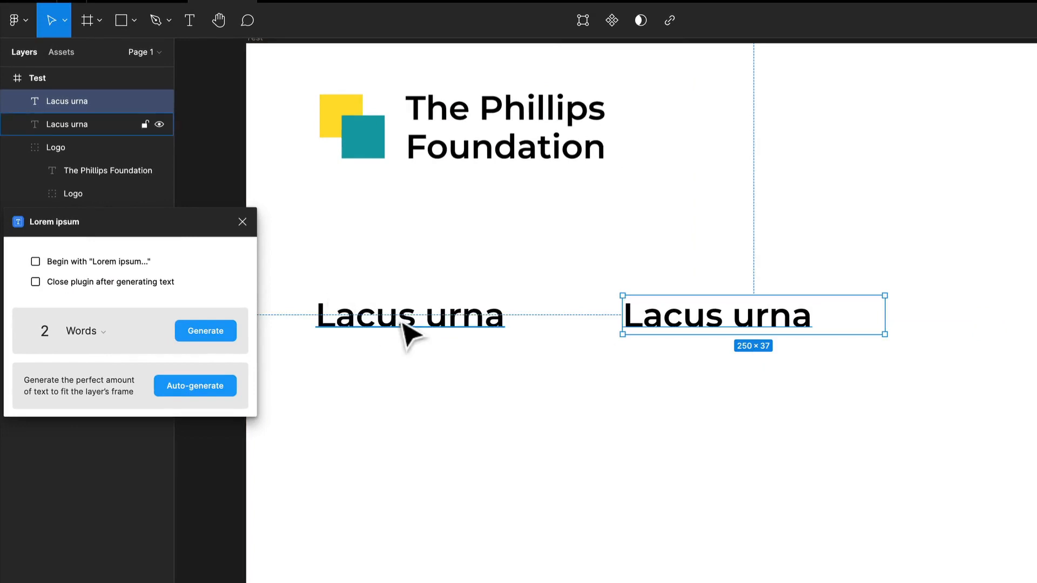
pyautogui.moveTo(407, 331); pyautogui.dragTo(412, 421)
# - Generate 1 paragraph of placeholder text in the lower "Lacus urna" copy
pyautogui.click(83, 329)
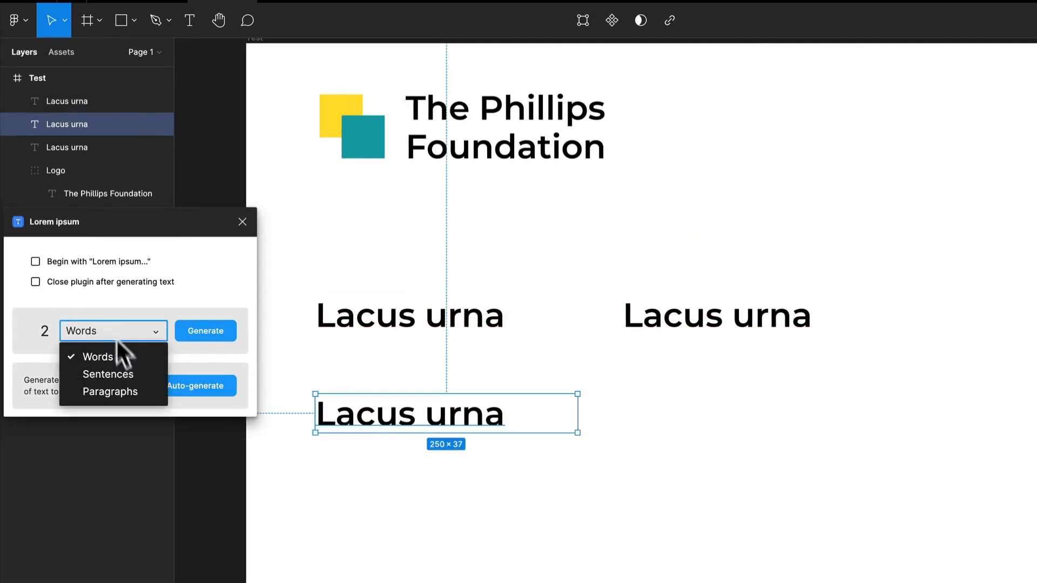
pyautogui.click(121, 384)
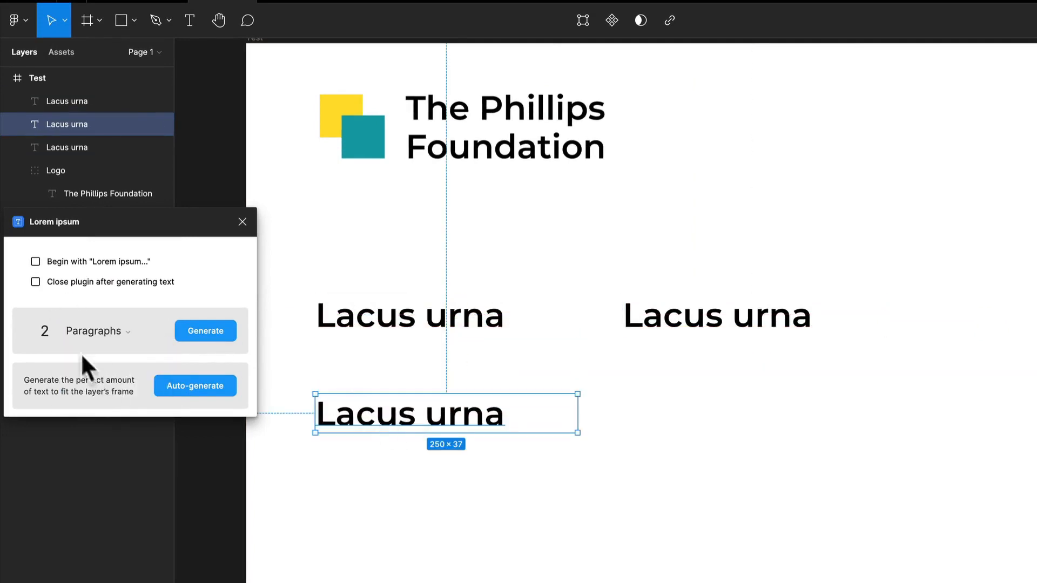
pyautogui.click(35, 330)
pyautogui.write('1')
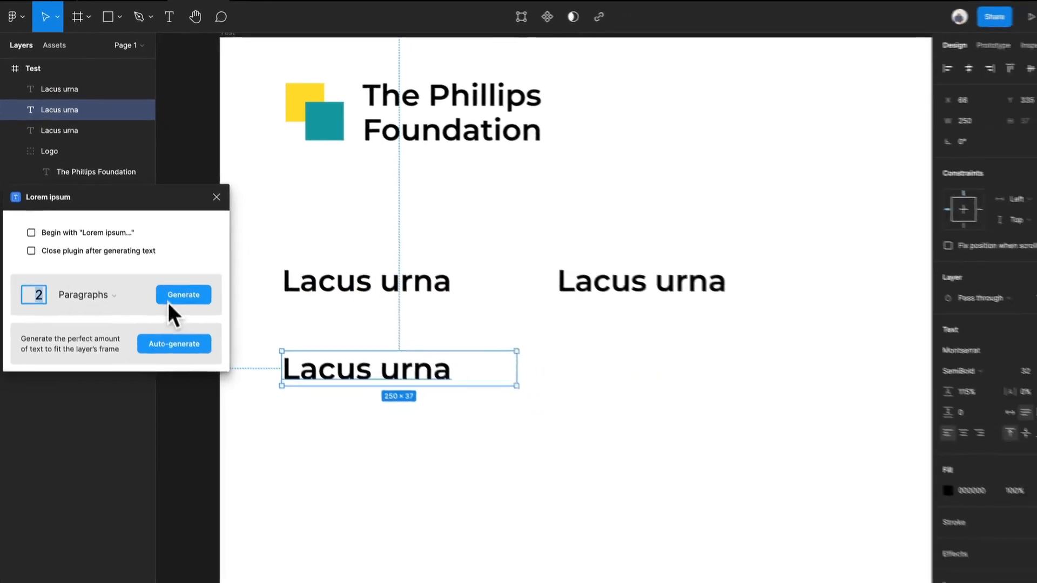
pyautogui.click(195, 331)
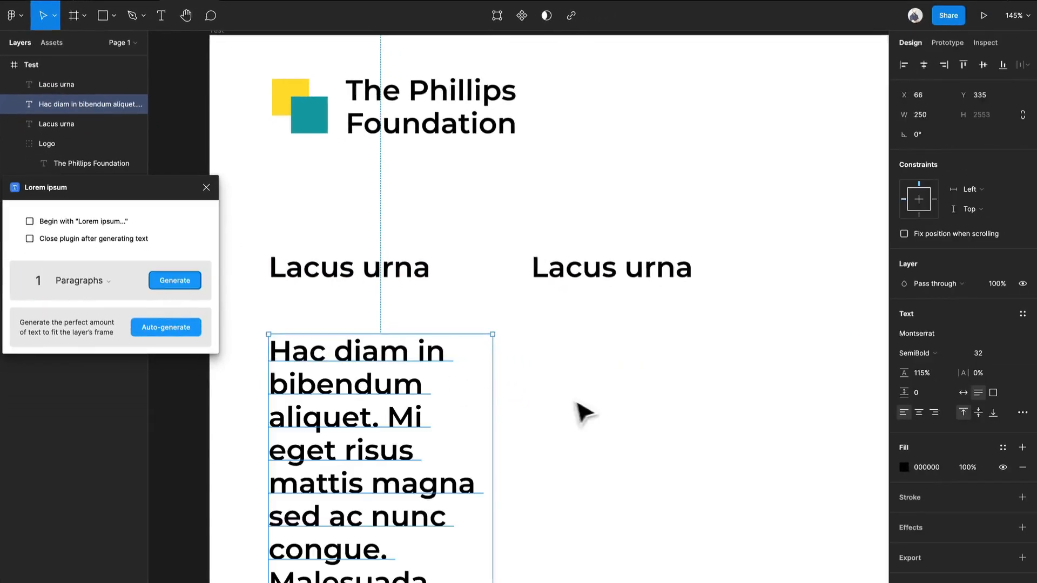
pyautogui.hotkey('shift', '1')
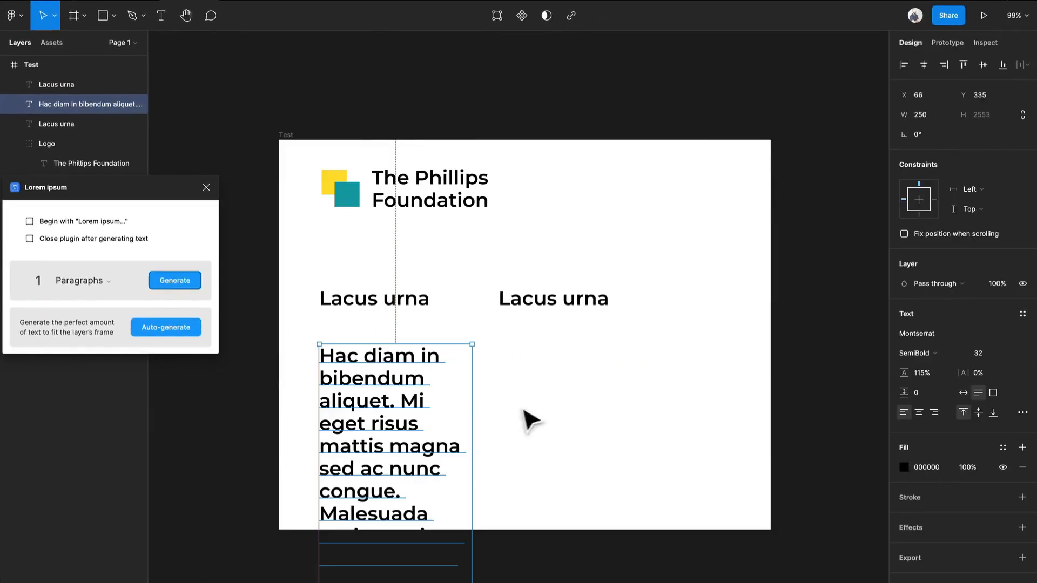
# - Widen the paragraph's text box to 520 and set its font weight to Regular
pyautogui.moveTo(484, 415); pyautogui.dragTo(636, 409)
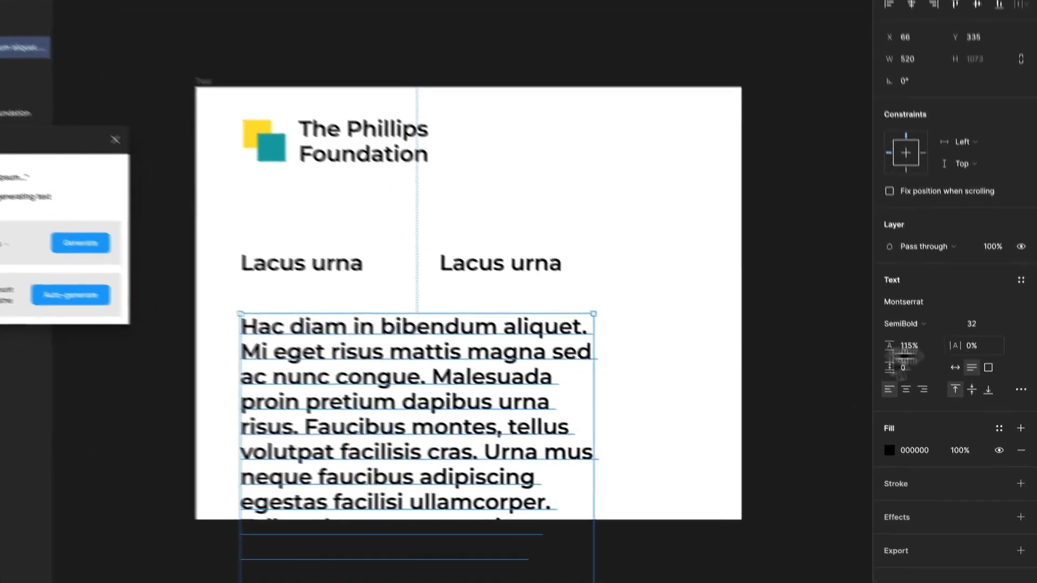
pyautogui.click(914, 353)
pyautogui.click(912, 248)
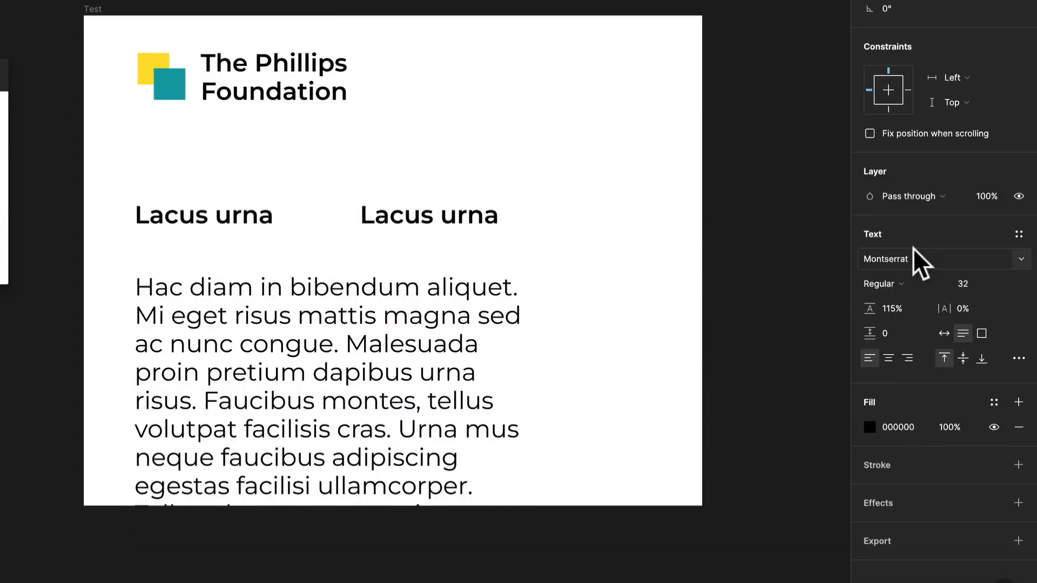
# - Set the paragraph's font size to 16 and its line height to 150%
pyautogui.click(997, 283)
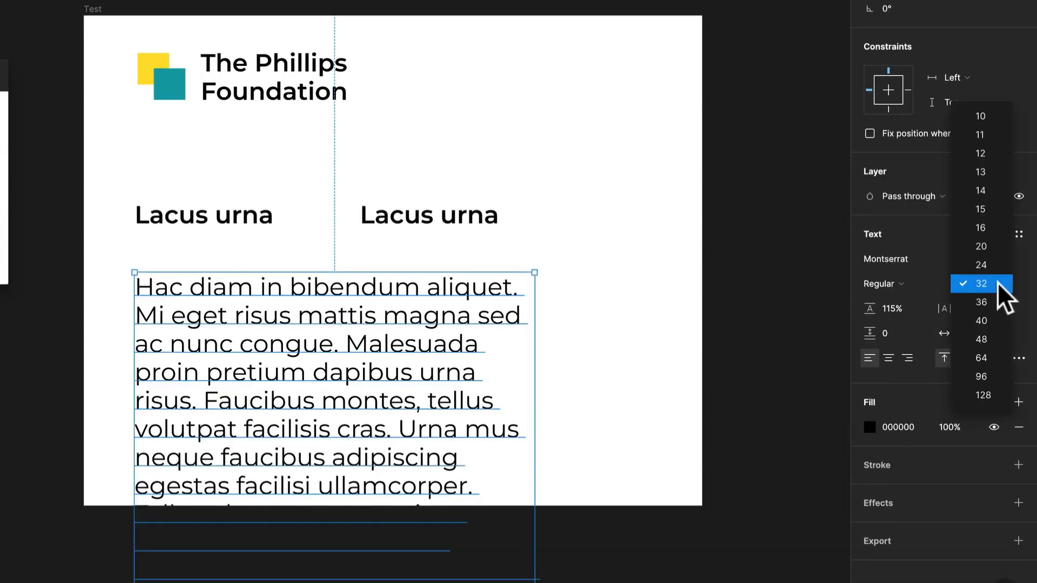
pyautogui.click(994, 228)
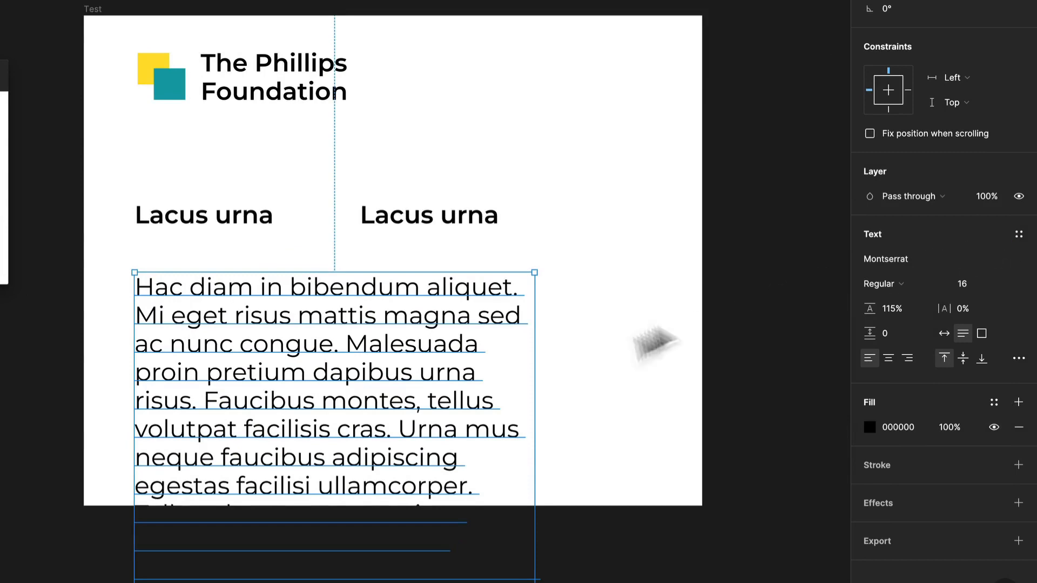
pyautogui.hotkey('ctrl', 'z')
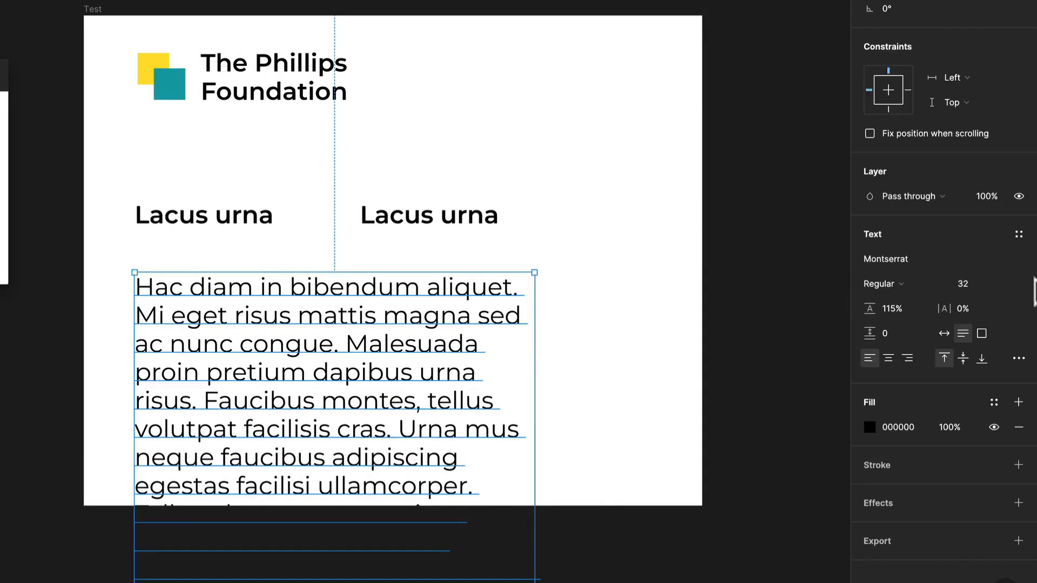
pyautogui.click(1003, 284)
pyautogui.click(997, 230)
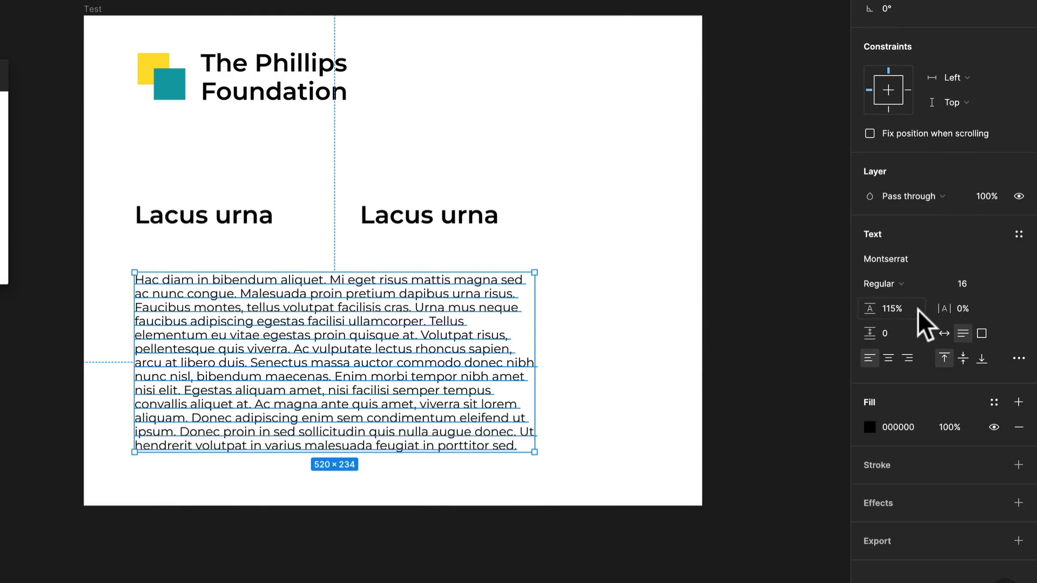
pyautogui.write('150')
pyautogui.press('Return')
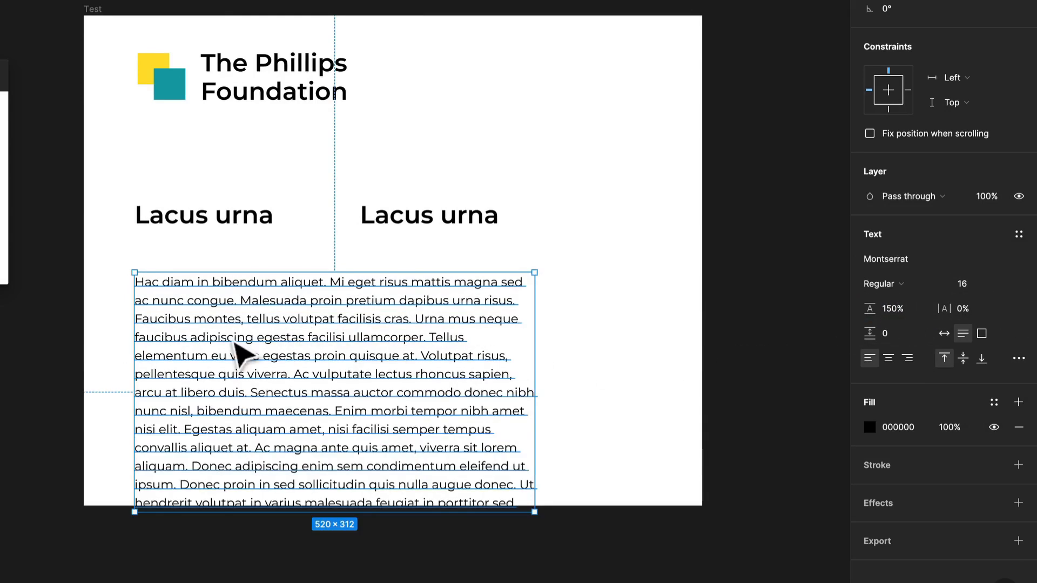
# - Move the paragraph up under the heading above it with a 12 px gap, and raise both together in the frame
pyautogui.scroll(3, 292, 357)
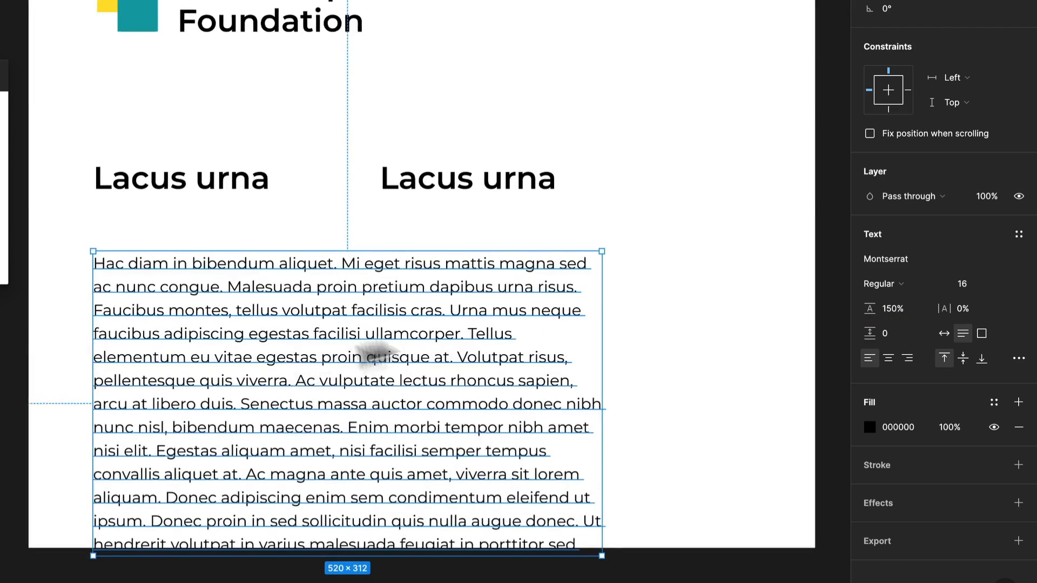
pyautogui.click(914, 426)
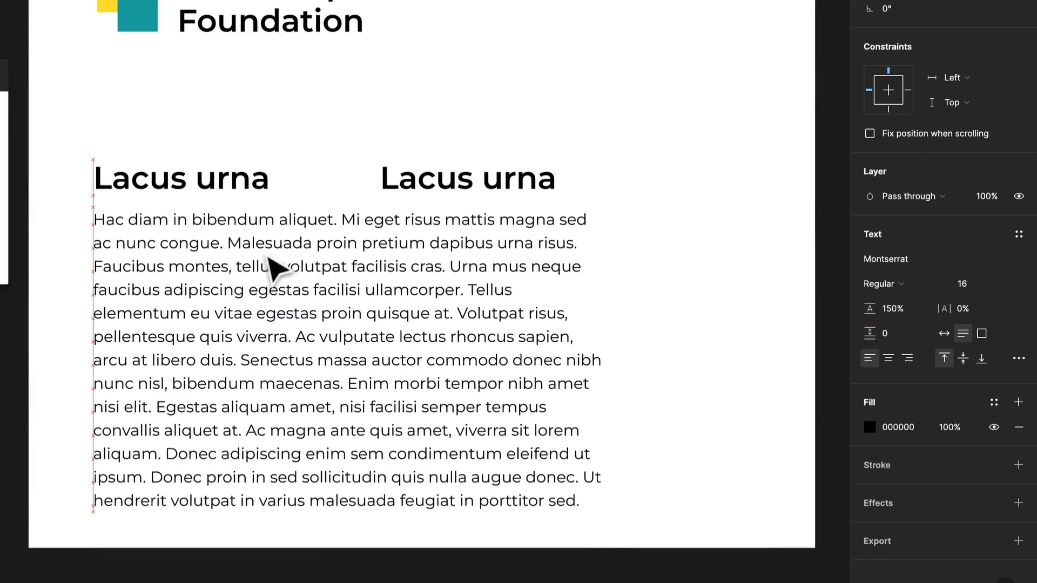
pyautogui.click(248, 262)
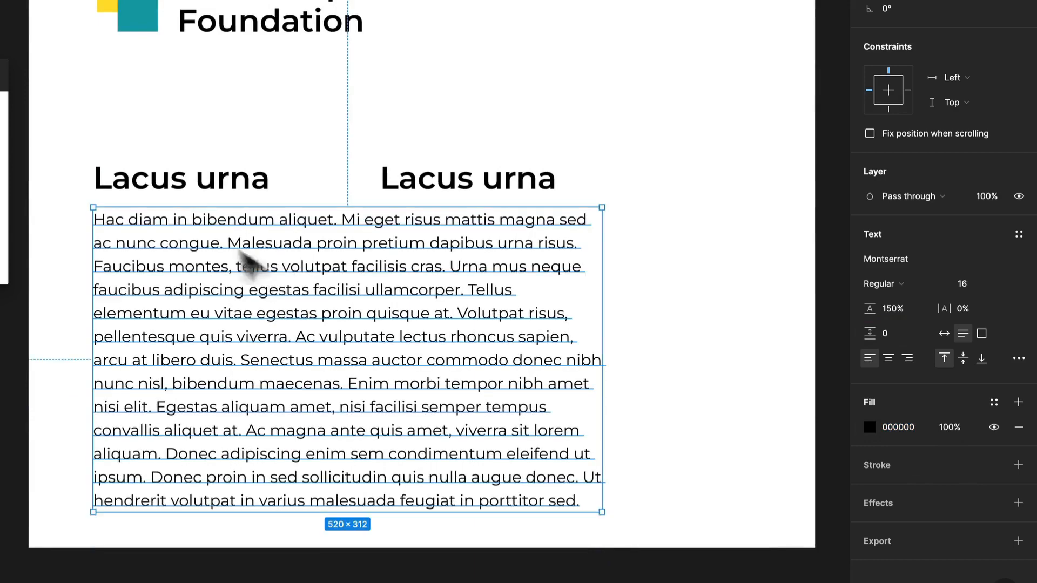
pyautogui.keyDown('shift'); pyautogui.click(215, 197); pyautogui.keyUp('shift')
pyautogui.moveTo(214, 197); pyautogui.dragTo(213, 173)
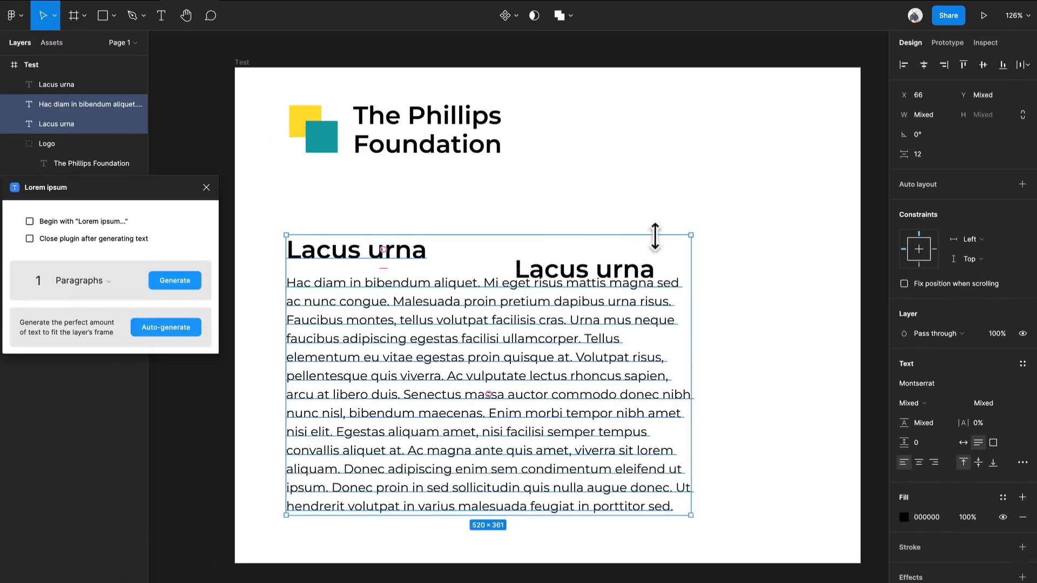
# - Enlarge the Test frame to about 1154 × 892
pyautogui.rightClick(510, 151)
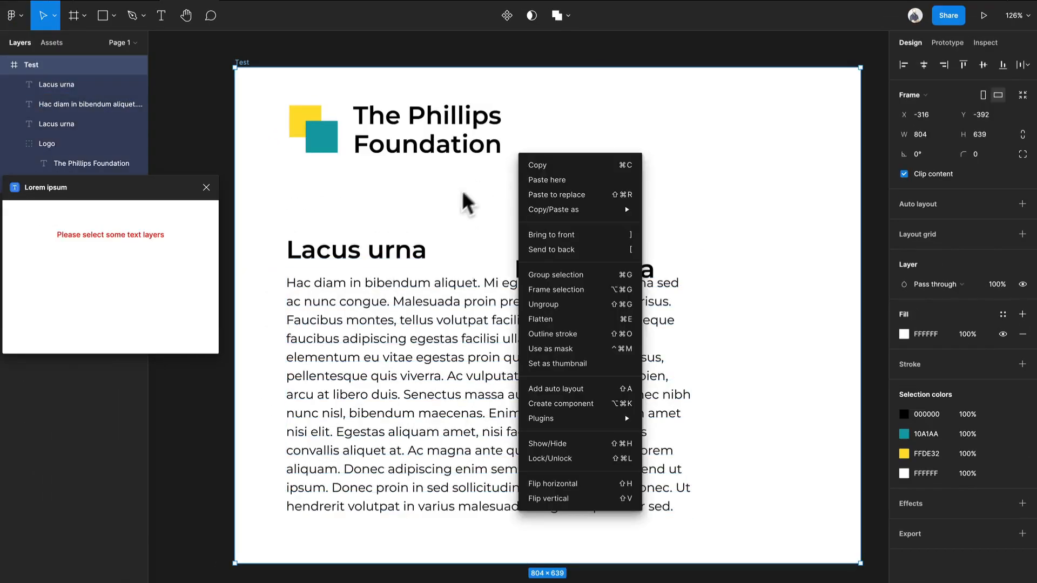
pyautogui.press('Escape')
pyautogui.scroll(-2, 458, 213)
pyautogui.moveTo(746, 500); pyautogui.dragTo(740, 561)
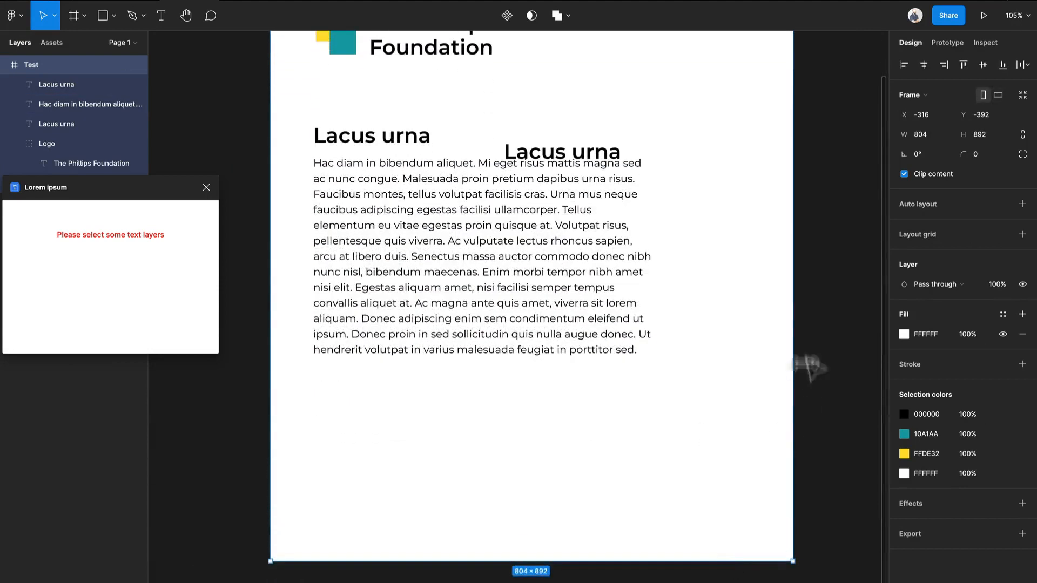
pyautogui.moveTo(793, 295); pyautogui.dragTo(852, 292)
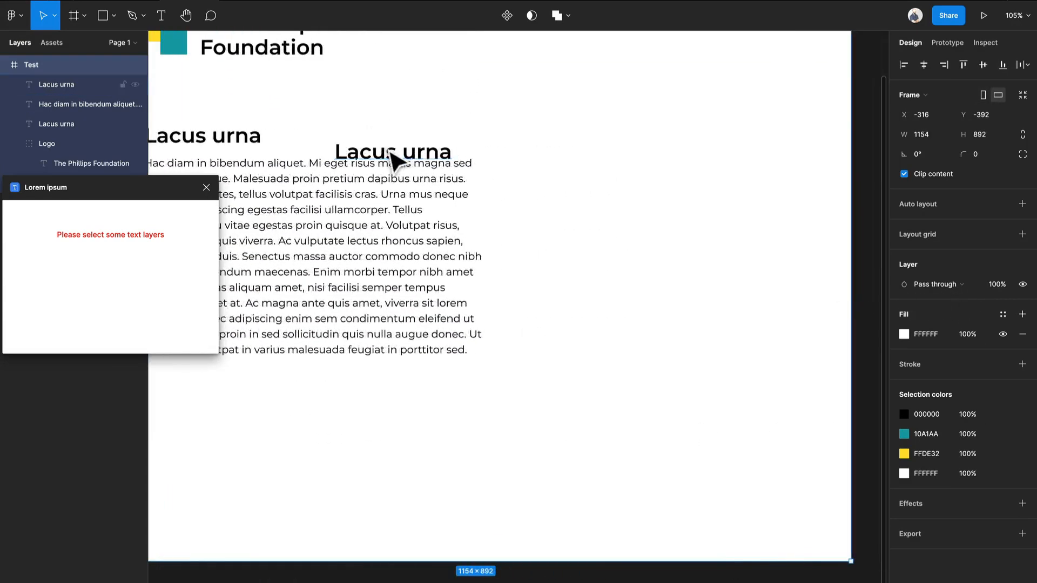
# - Delete the spare "Lacus urna" heading that overlaps the paragraph
pyautogui.moveTo(391, 154); pyautogui.dragTo(665, 115)
pyautogui.hotkey('ctrl', 'z')
pyautogui.click(416, 153)
pyautogui.press('Delete')
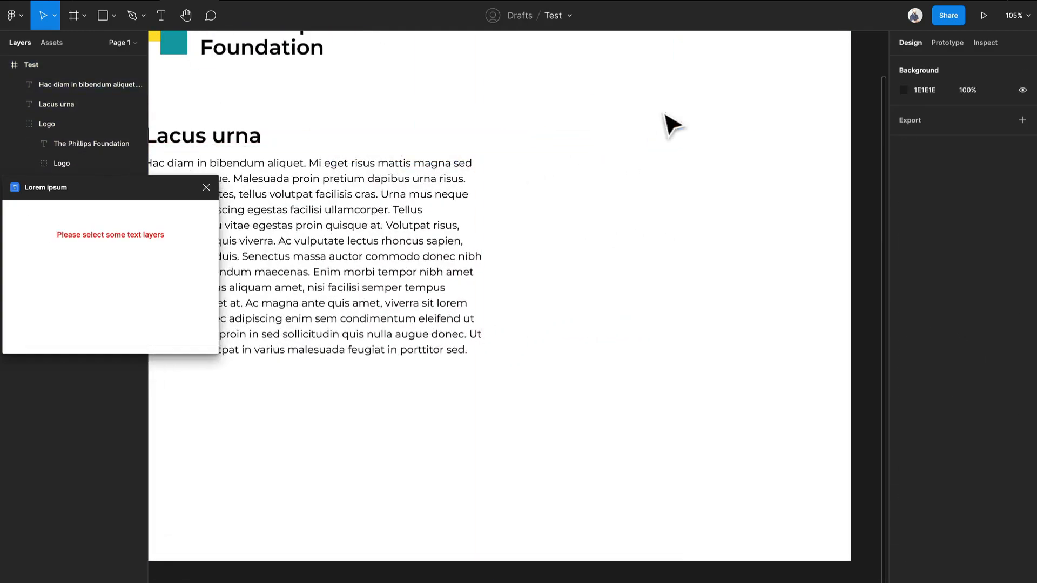
# - Shorten the paragraph under the heading so it ends after "facilisi ullamcorper."
pyautogui.hscroll(-2, 469, 301)
pyautogui.doubleClick(370, 259)
pyautogui.click(468, 274)
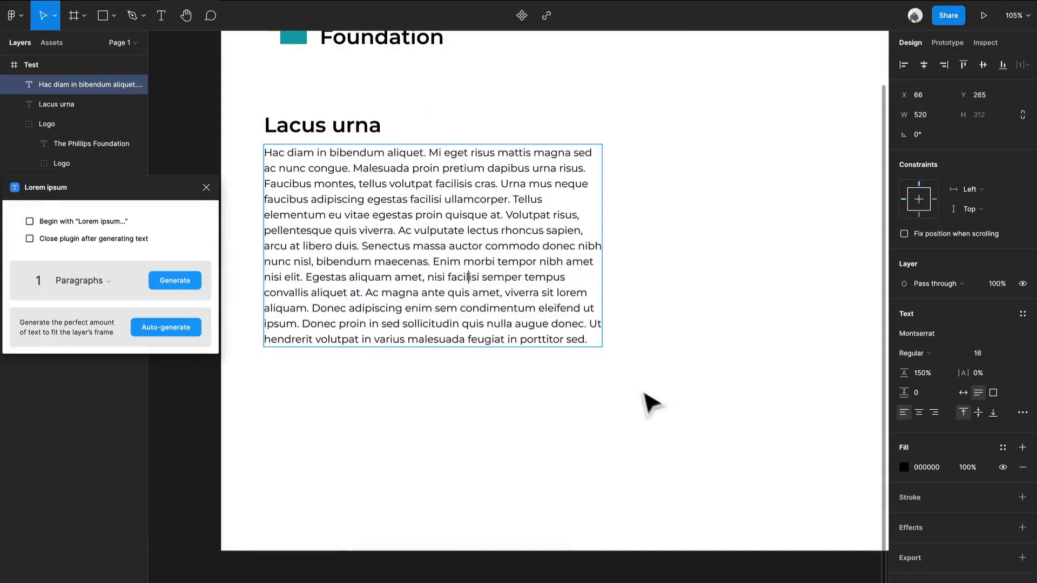
pyautogui.moveTo(590, 340); pyautogui.dragTo(515, 205)
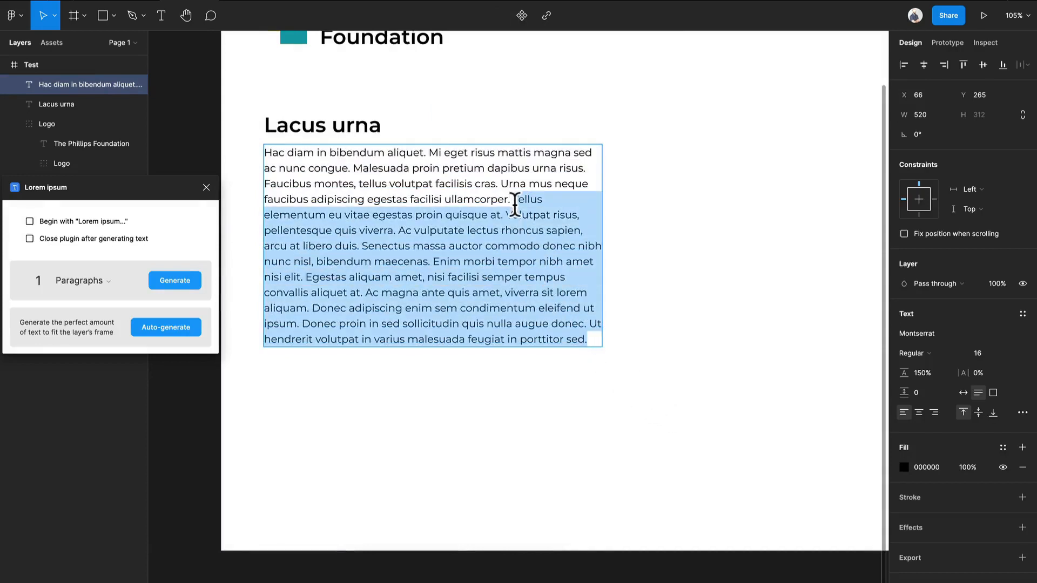
pyautogui.press('BackSpace')
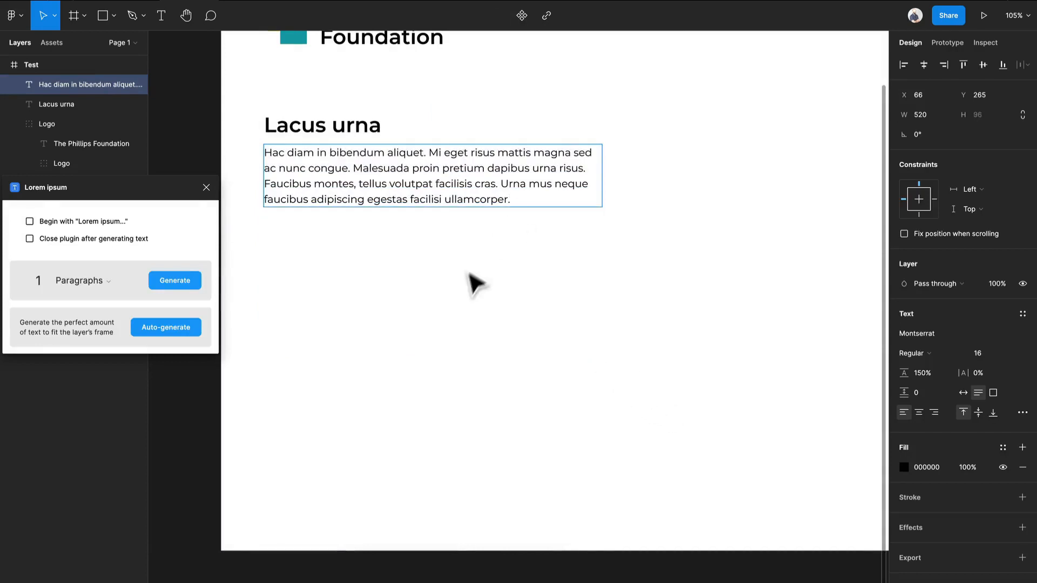
pyautogui.press('Escape')
# - Duplicate the shortened paragraph directly below the original, at X 66 and about Y 398
pyautogui.moveTo(442, 184); pyautogui.dragTo(442, 259)
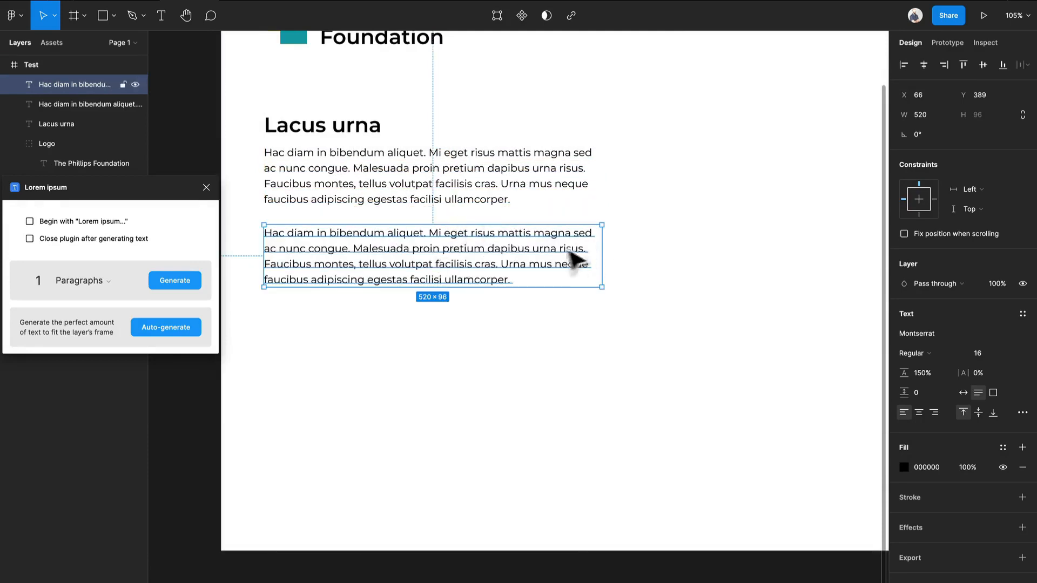
pyautogui.hotkey('ctrl', 'z')
pyautogui.moveTo(497, 190); pyautogui.dragTo(493, 276)
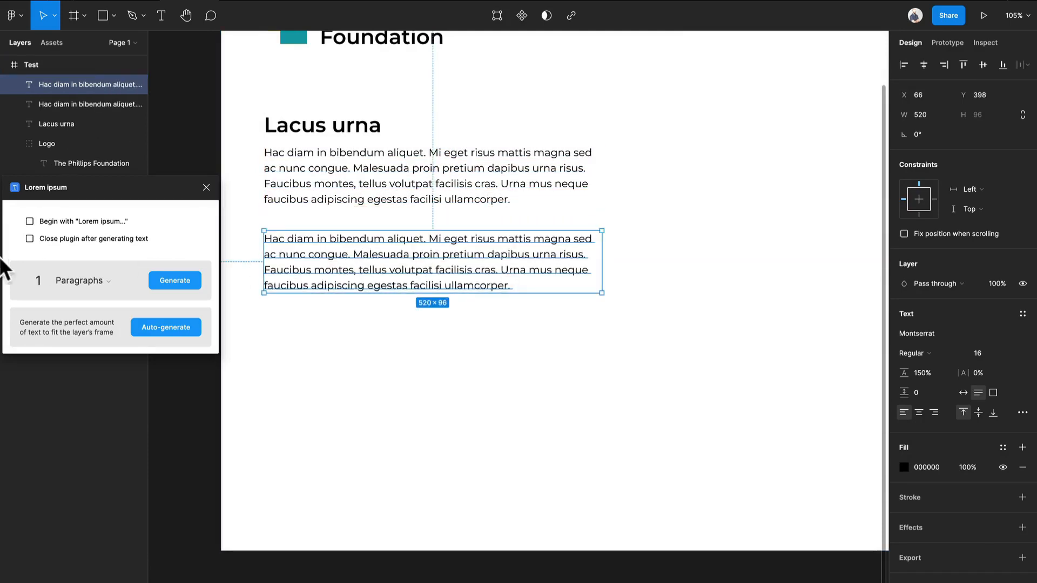
# - Replace the lower paragraph's text with 4 sentences generated by the Lorem ipsum plugin
pyautogui.click(82, 282)
pyautogui.click(92, 317)
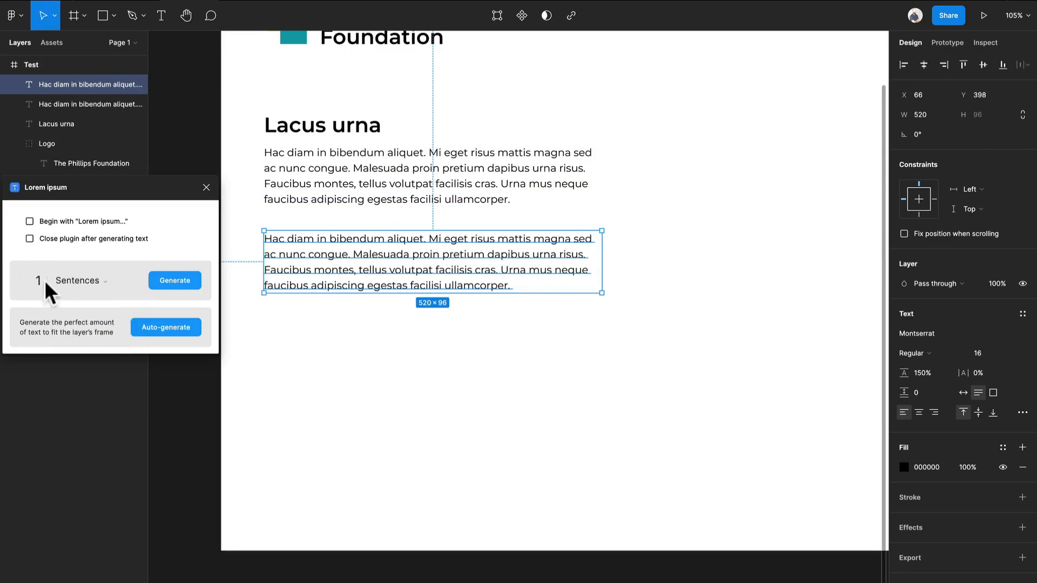
pyautogui.write('4')
pyautogui.click(166, 285)
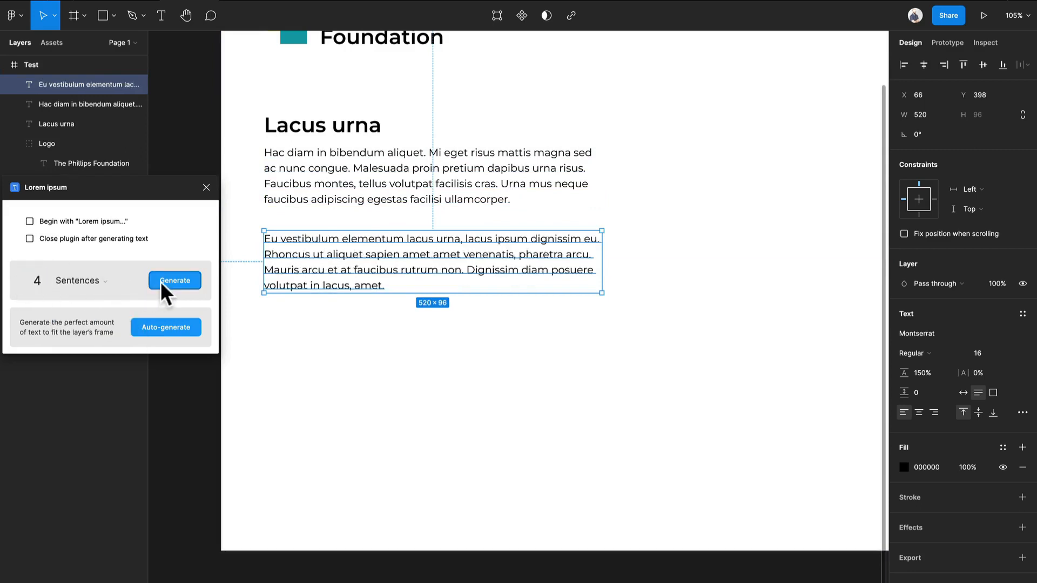
# - Move the first paragraph down slightly to widen the gap below its heading
pyautogui.click(378, 367)
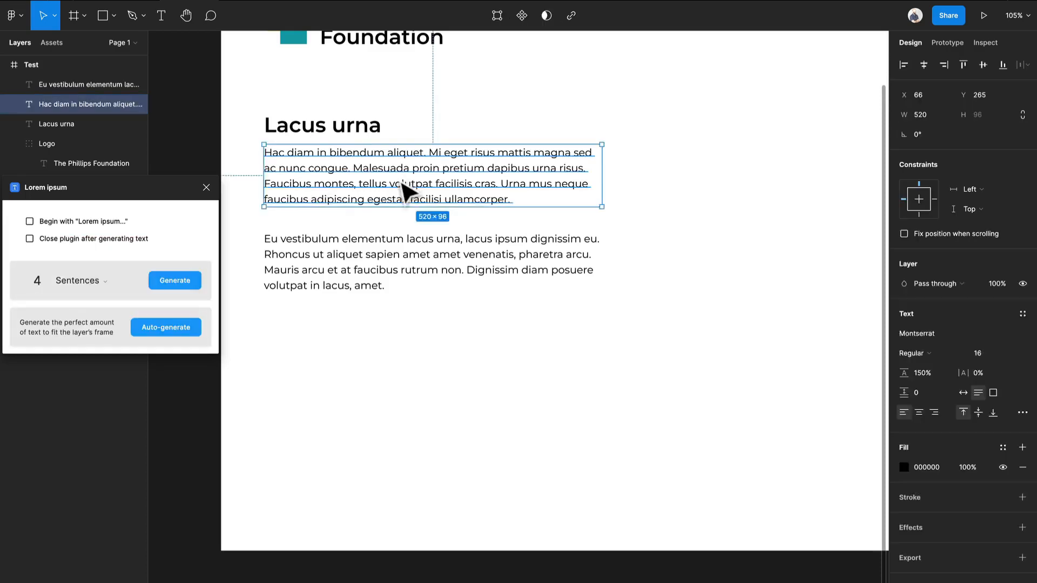
pyautogui.moveTo(405, 186)
pyautogui.mouseDown()
pyautogui.moveTo(405, 201)
pyautogui.moveTo(402, 190)
pyautogui.mouseUp()
pyautogui.click(576, 423)
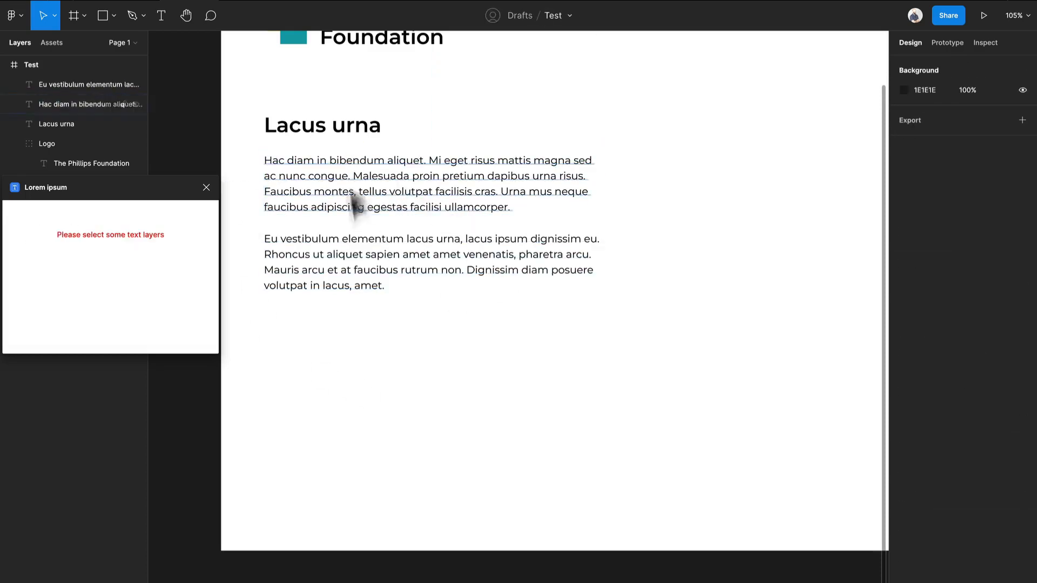
# - Lower the second paragraph, duplicate the heading above it at about Y 519, and set the copy's font size to 20
pyautogui.moveTo(379, 132); pyautogui.dragTo(374, 329)
pyautogui.moveTo(377, 277); pyautogui.dragTo(387, 377)
pyautogui.click(367, 324)
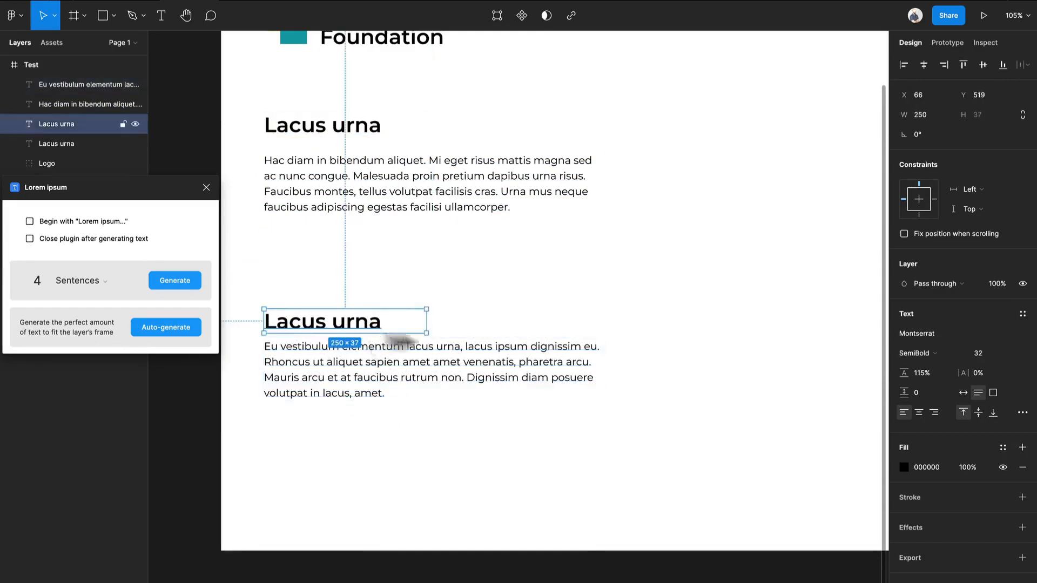
pyautogui.click(979, 353)
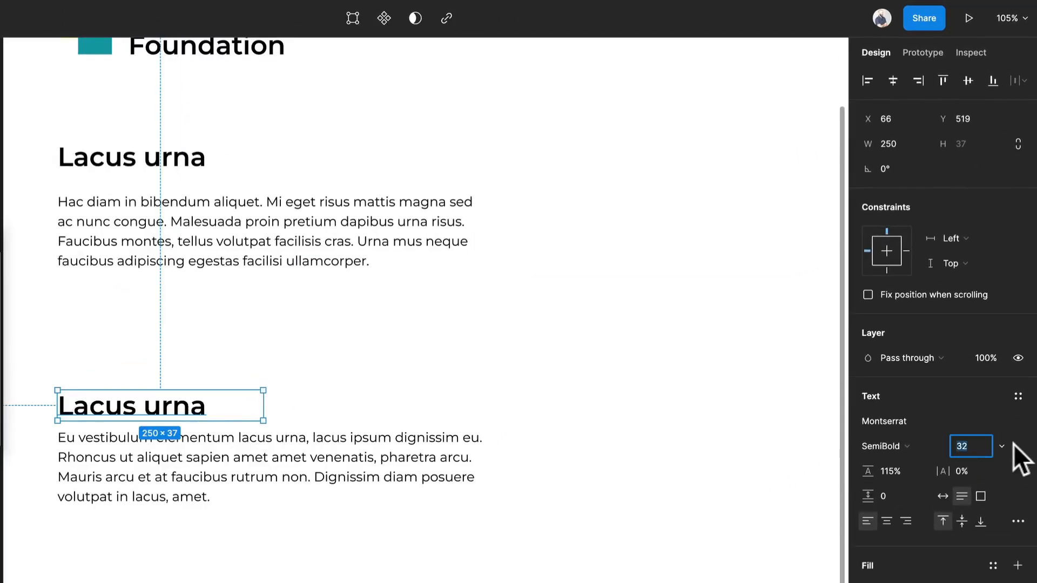
pyautogui.click(1010, 445)
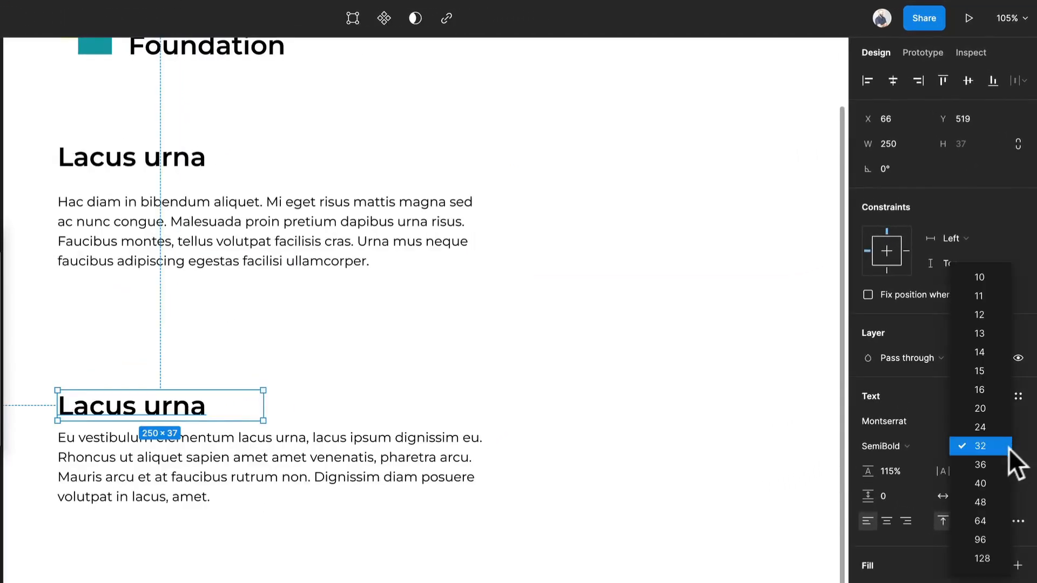
pyautogui.click(987, 406)
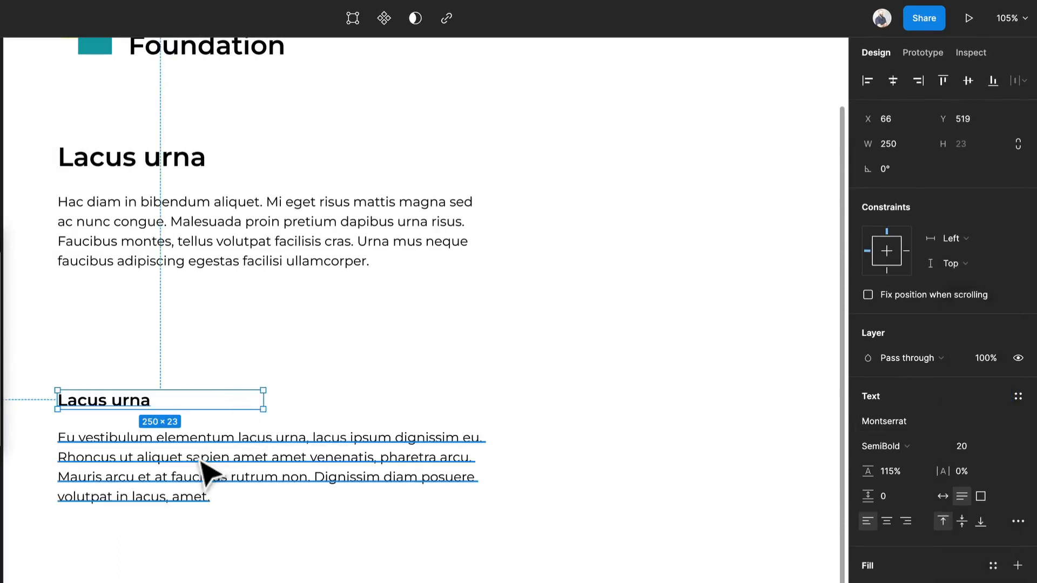
# - Tighten the gap between the subheading and its paragraph, and raise both beneath the first paragraph, with the lower paragraph at about Y 446
pyautogui.moveTo(202, 452); pyautogui.dragTo(202, 440)
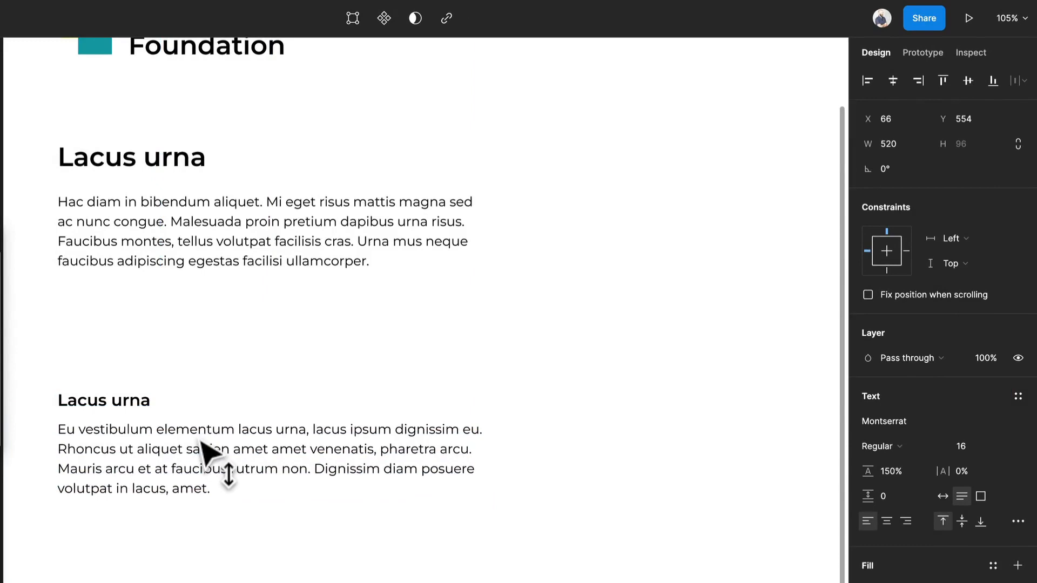
pyautogui.keyDown('shift'); pyautogui.click(145, 410); pyautogui.keyUp('shift')
pyautogui.moveTo(145, 410); pyautogui.dragTo(147, 323)
pyautogui.click(186, 494)
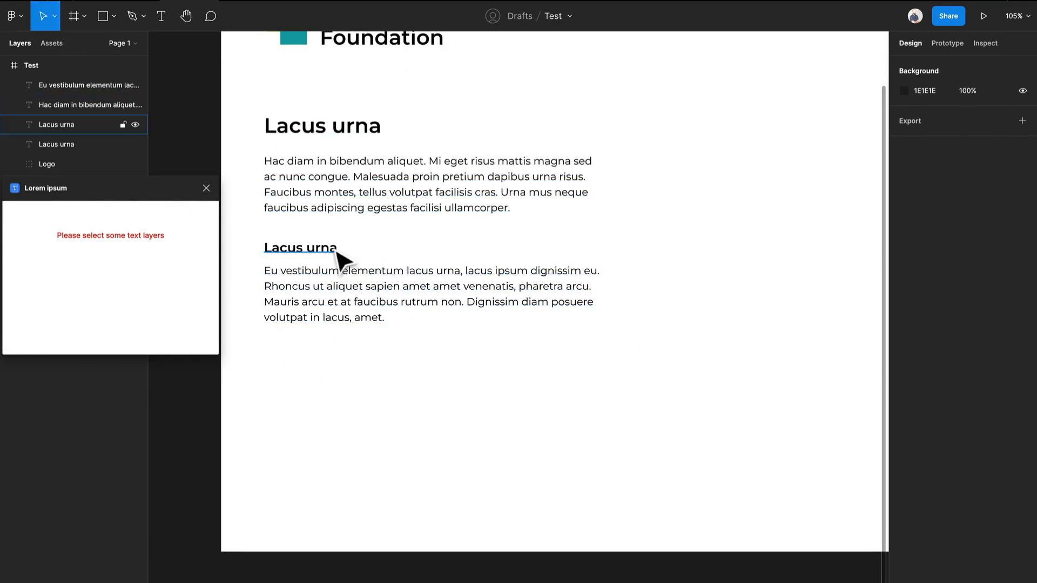
# - Duplicate the subheading below the second paragraph at about Y 607 and change the copy's text to "Label"
pyautogui.moveTo(337, 251); pyautogui.dragTo(360, 378)
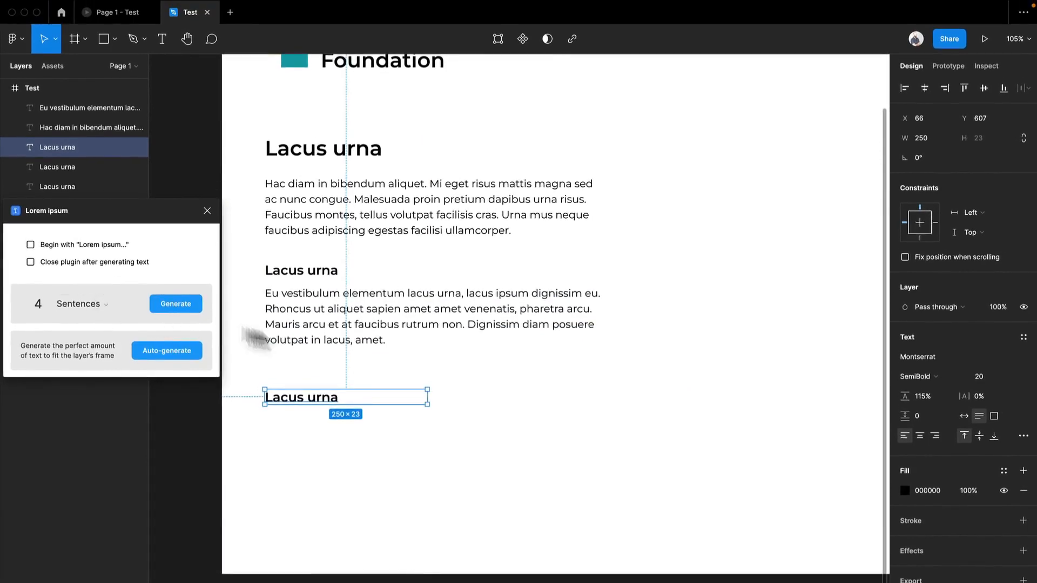
pyautogui.doubleClick(323, 399)
pyautogui.write('Label')
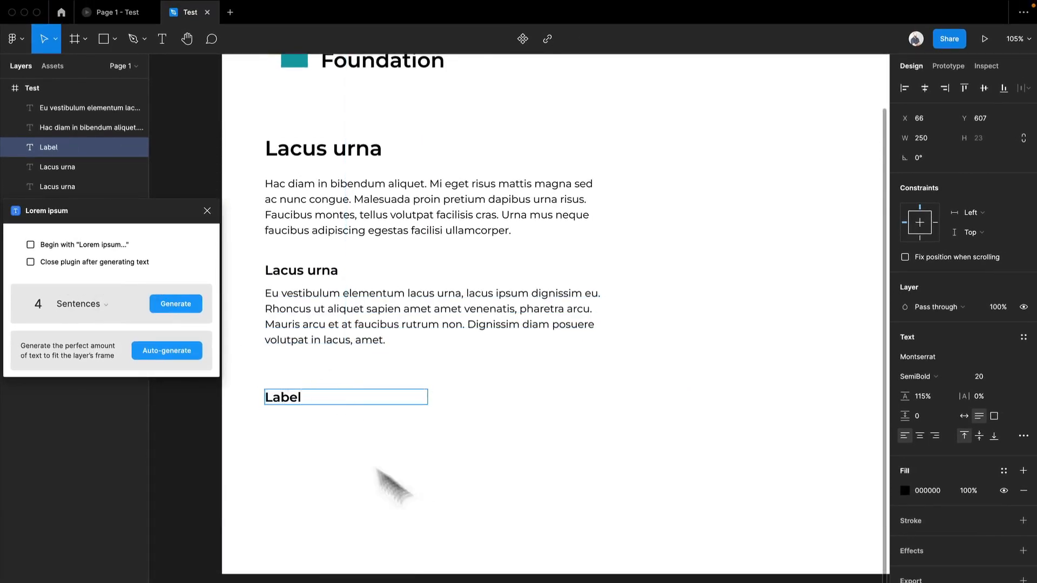
pyautogui.press('Escape')
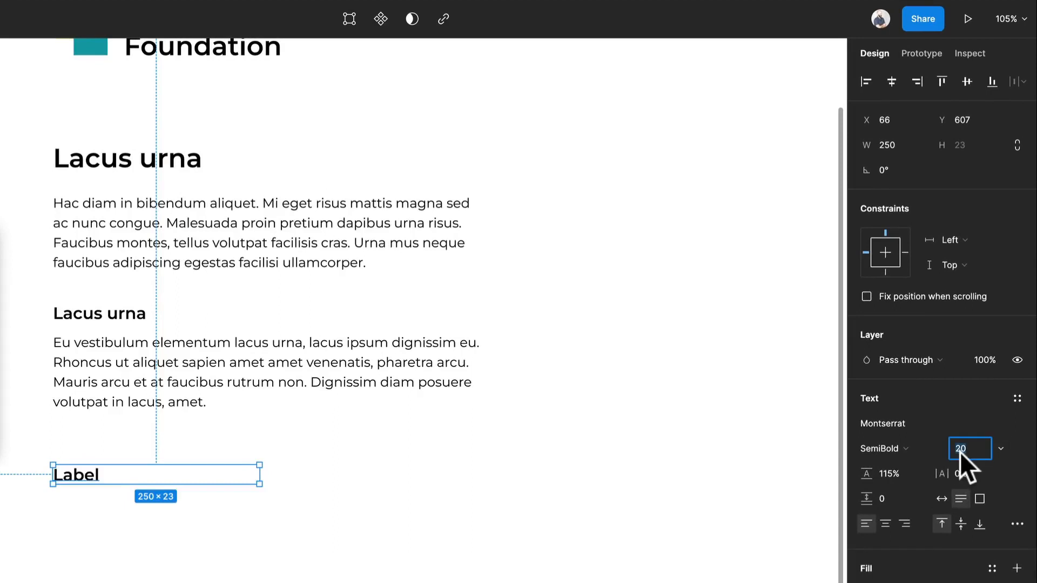
# - Set the font size of the "Label" text to 14
pyautogui.write('14')
pyautogui.press('Return')
pyautogui.click(246, 526)
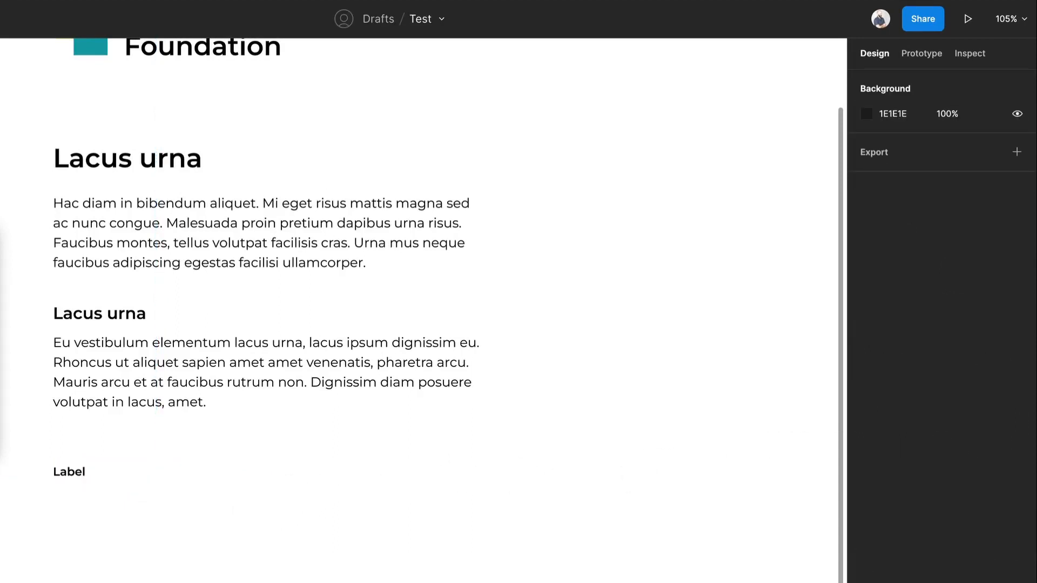
# - Wrap the "Label" text in an auto layout frame with the item spacing set to 0
pyautogui.click(53, 475)
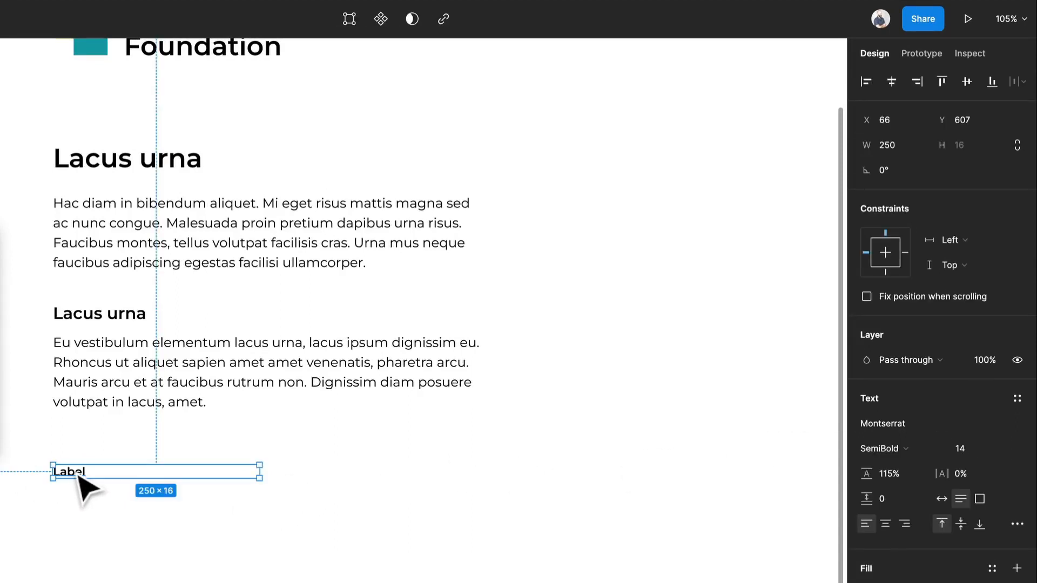
pyautogui.hotkey('shift', 'a')
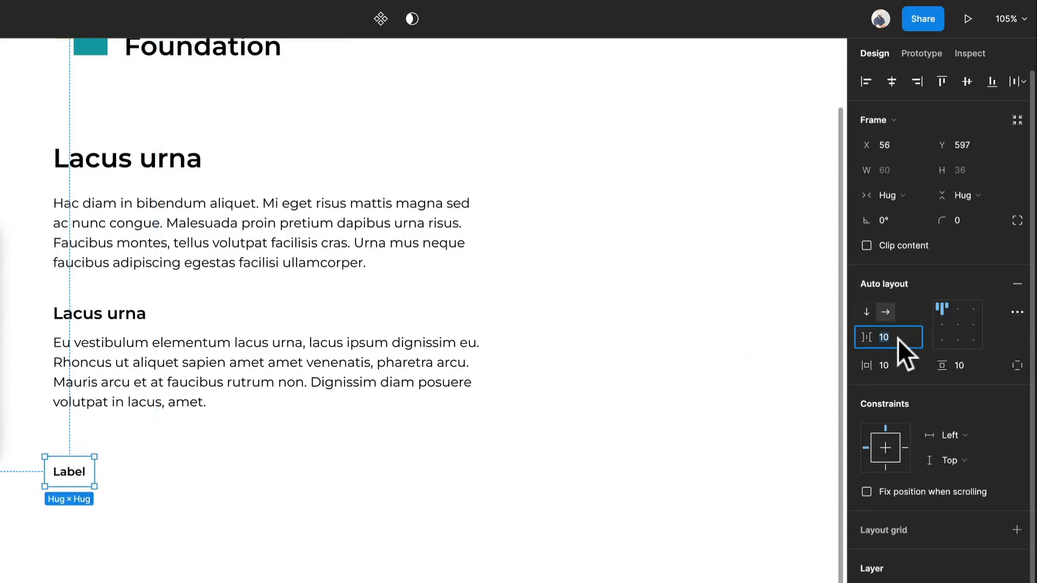
pyautogui.write('0')
pyautogui.press('Return')
# - Give the label's frame a fixed height of 48 and centre its content
pyautogui.click(985, 197)
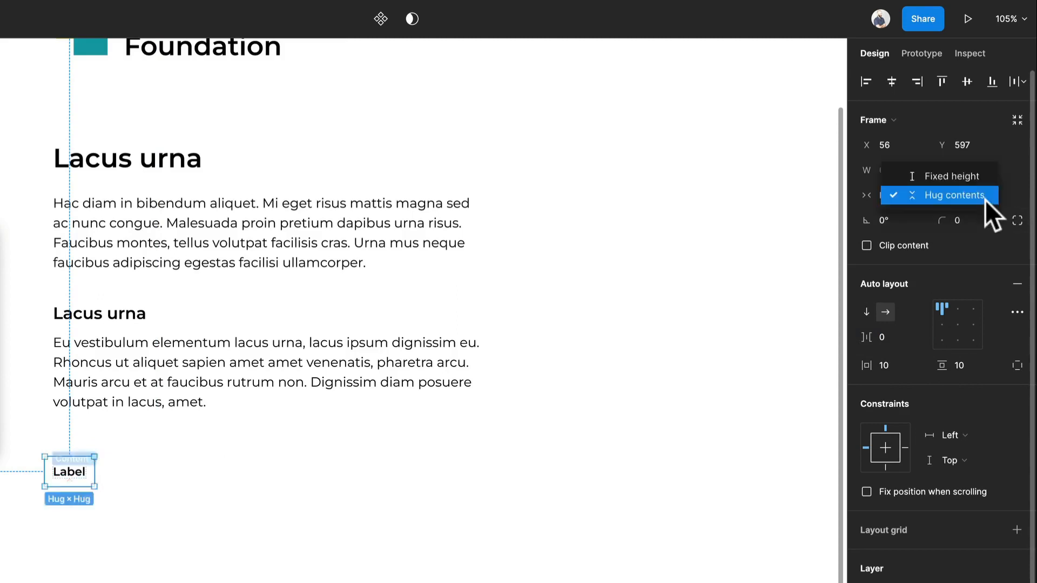
pyautogui.click(980, 176)
pyautogui.click(978, 164)
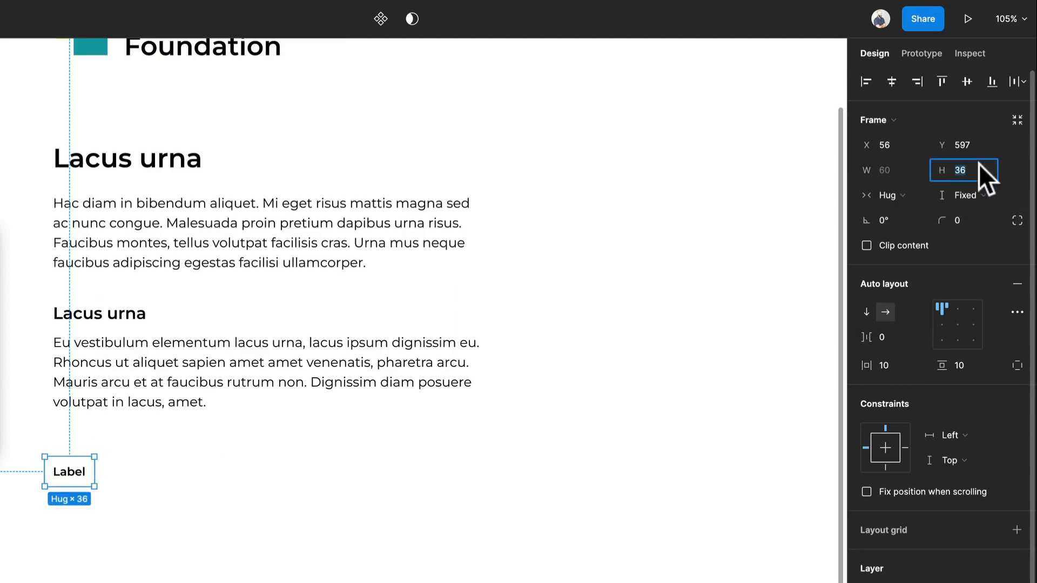
pyautogui.write('48')
pyautogui.press('Return')
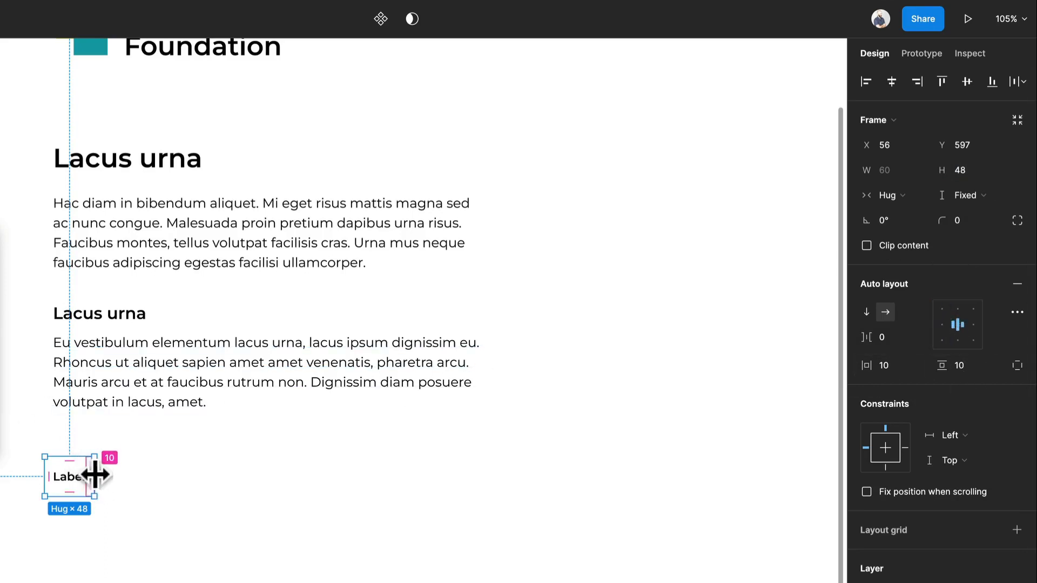
# - Change the button's text from "Label" to "Welcome"
pyautogui.doubleClick(72, 478)
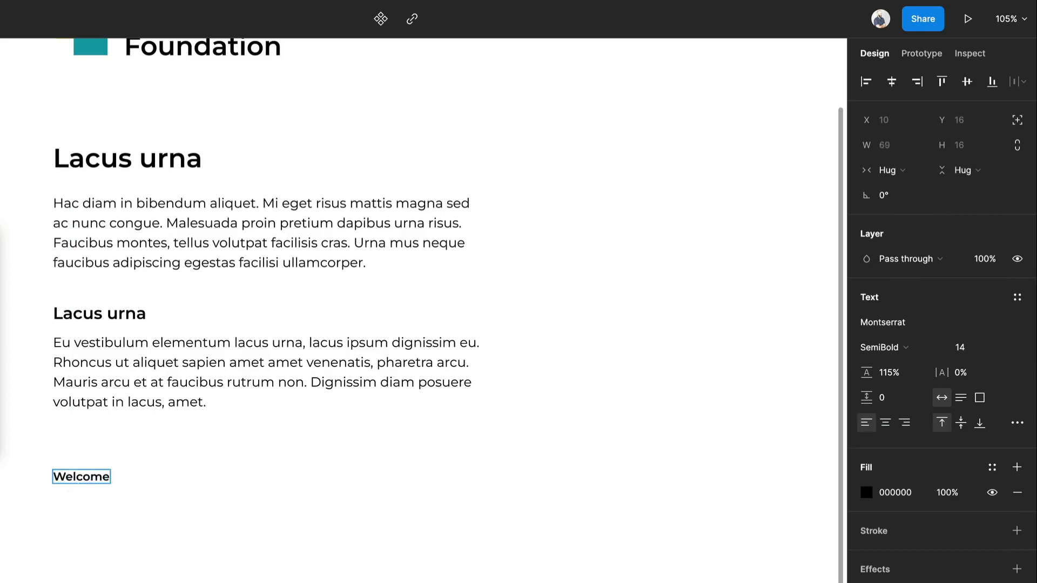
pyautogui.press('Escape')
pyautogui.press('Escape')
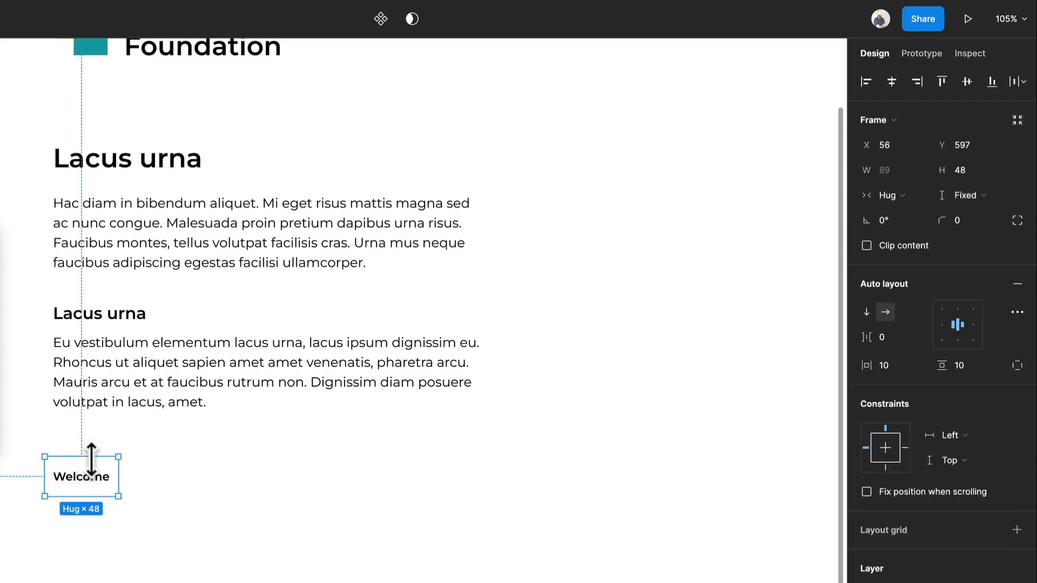
# - Fill the Welcome button with the logo's teal (10A1AA) and change its text colour to white (FFFFFF)
pyautogui.press('i')
pyautogui.click(92, 46)
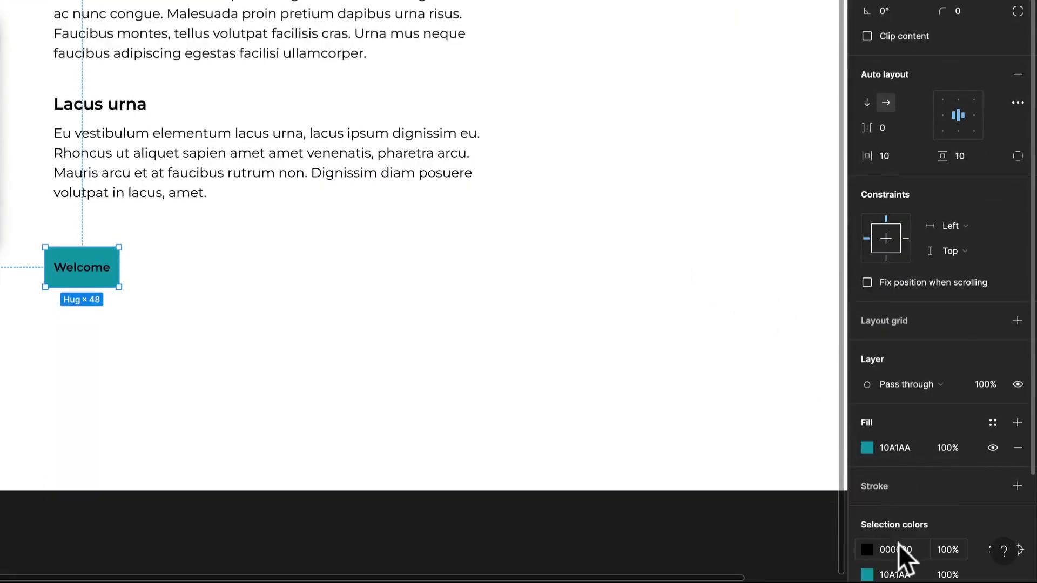
pyautogui.click(898, 545)
pyautogui.write('F')
pyautogui.press('Return')
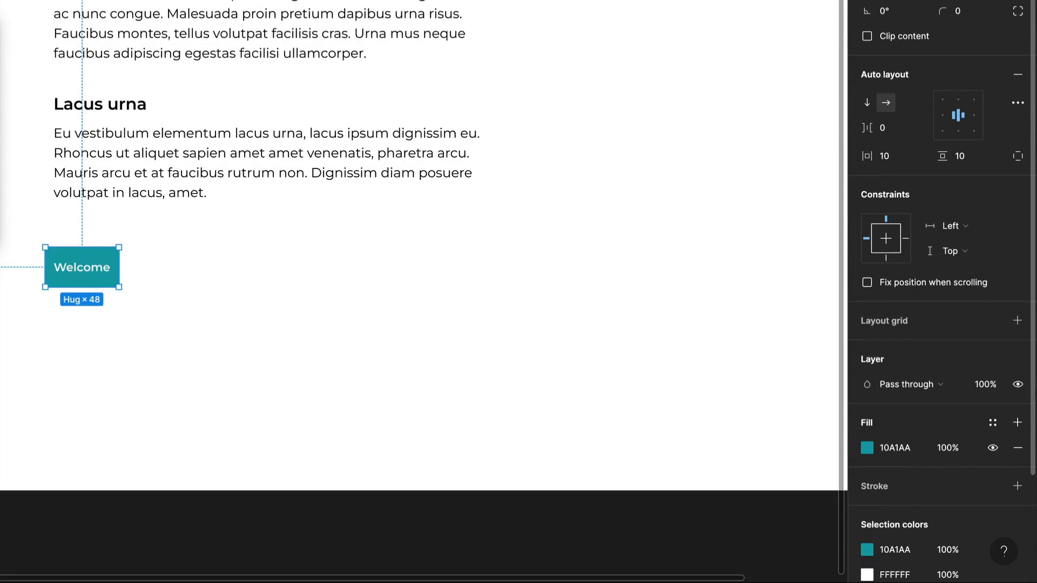
# - Round the Welcome button's corners with a radius of 4
pyautogui.click(143, 296)
pyautogui.click(111, 282)
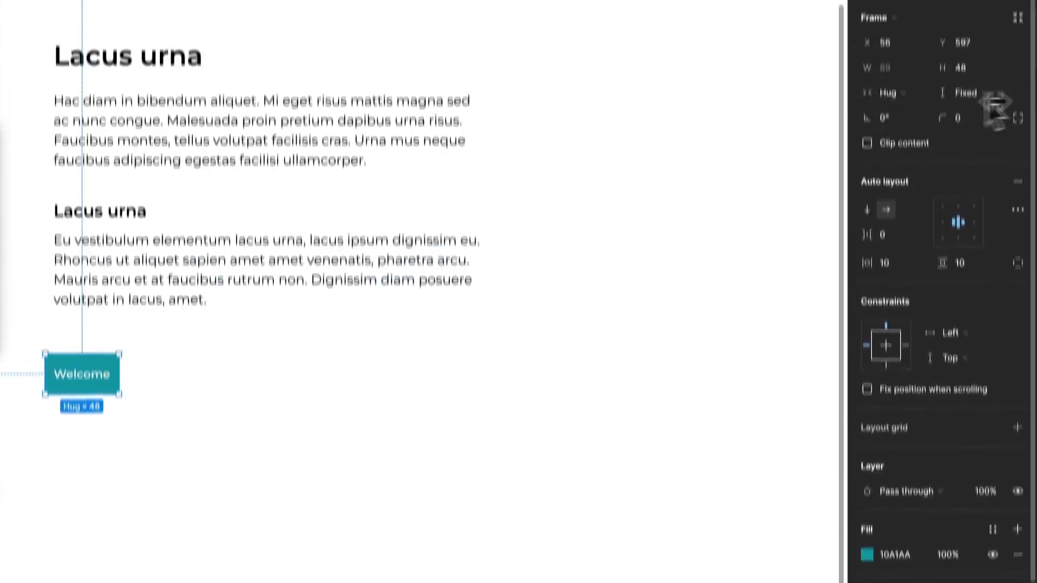
pyautogui.write('4')
pyautogui.press('Return')
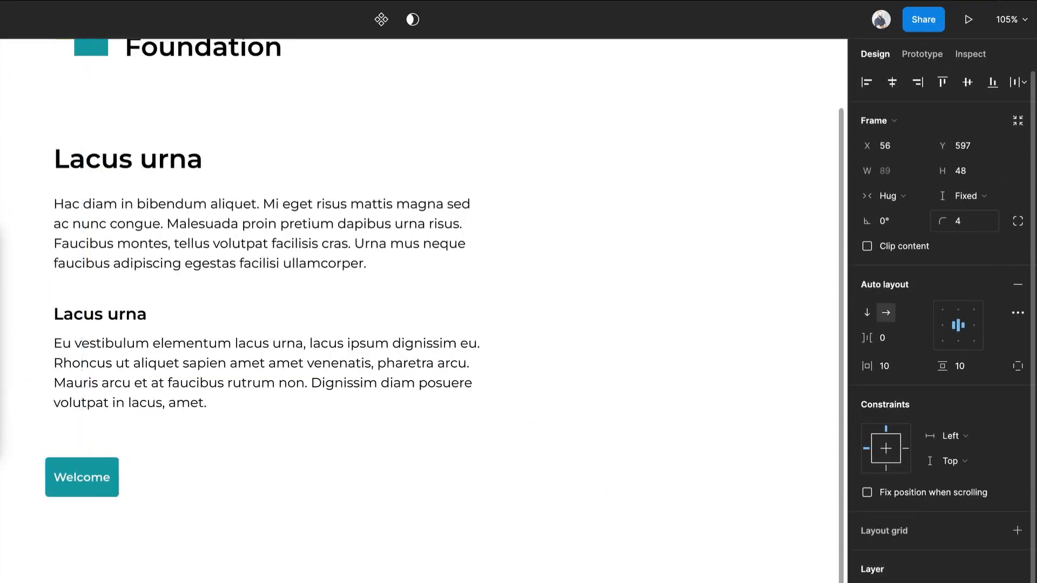
# - Move the Welcome button up closer beneath the second paragraph, near the text's left margin
pyautogui.moveTo(80, 469); pyautogui.dragTo(102, 426)
pyautogui.click(272, 494)
pyautogui.scroll(2, 272, 494)
pyautogui.scroll(1, 277, 466)
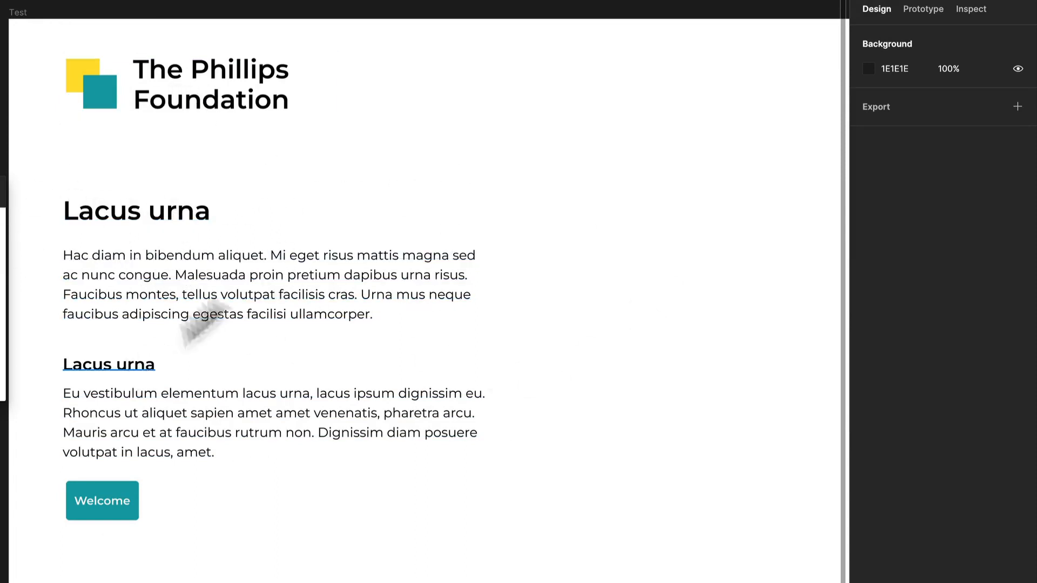
# - Set the font size of the second paragraph to 14
pyautogui.click(324, 446)
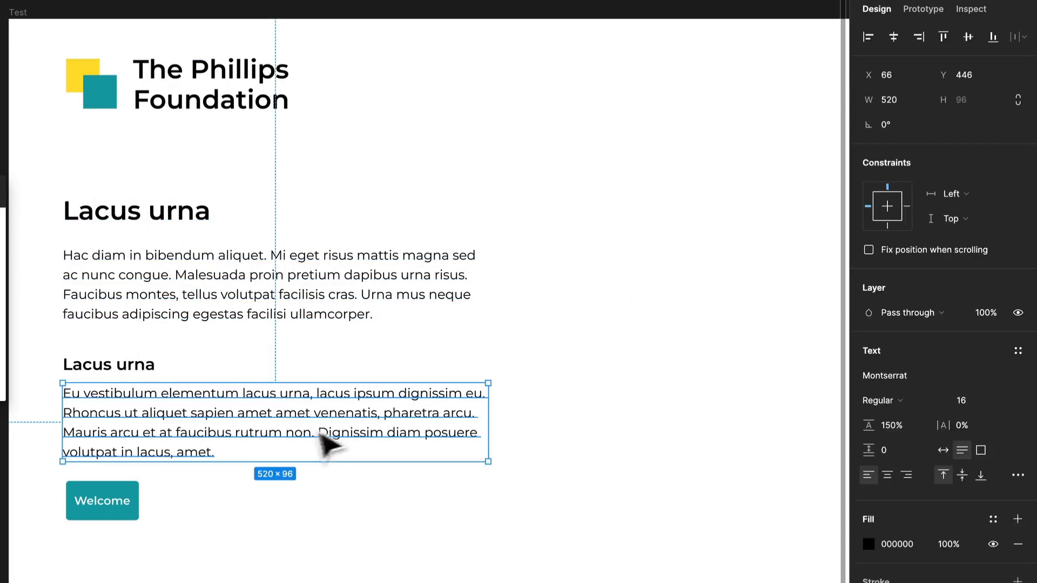
pyautogui.write('14')
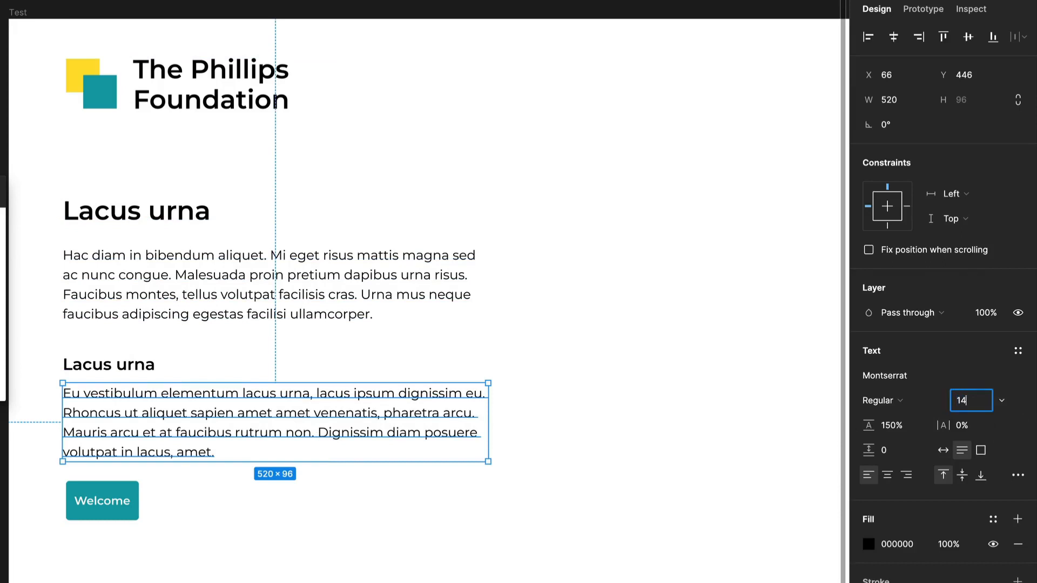
pyautogui.press('Return')
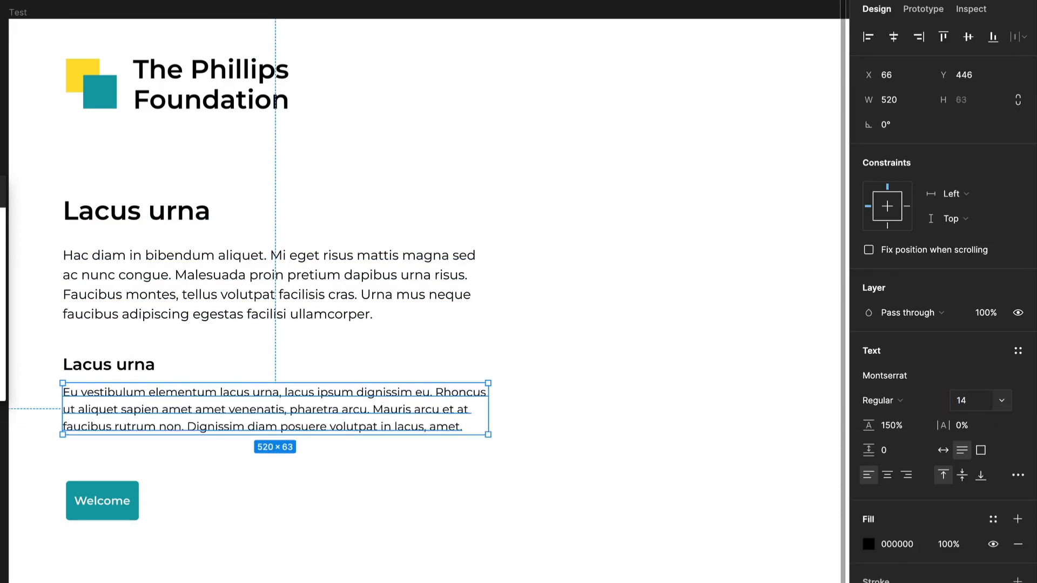
pyautogui.click(460, 546)
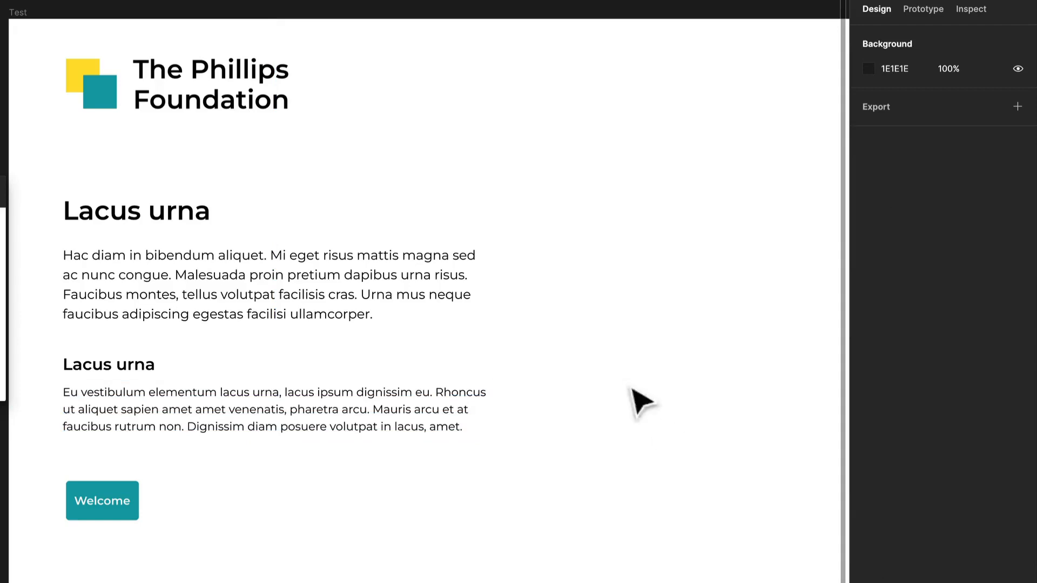
# - Duplicate the large "Lacus urna" heading into the empty area to its right, level with the original
pyautogui.moveTo(511, 305); pyautogui.dragTo(428, 337)
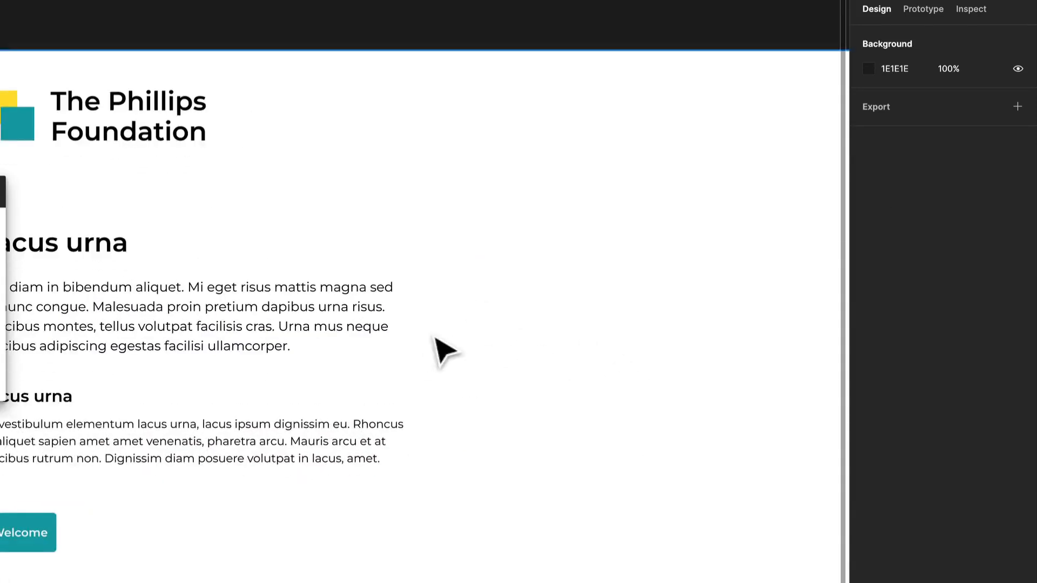
pyautogui.scroll(-2, 435, 335)
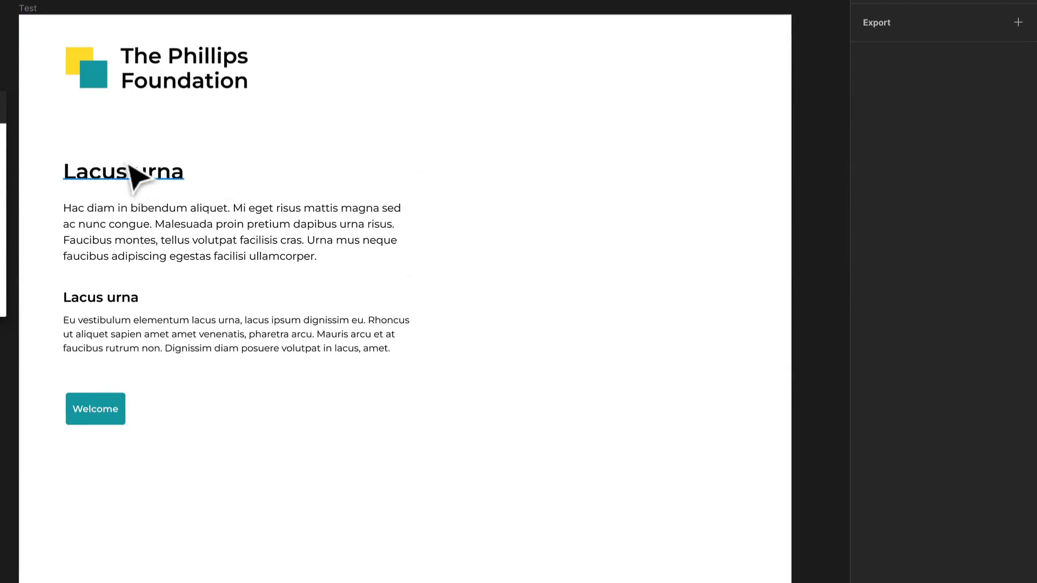
pyautogui.moveTo(118, 175); pyautogui.dragTo(520, 179)
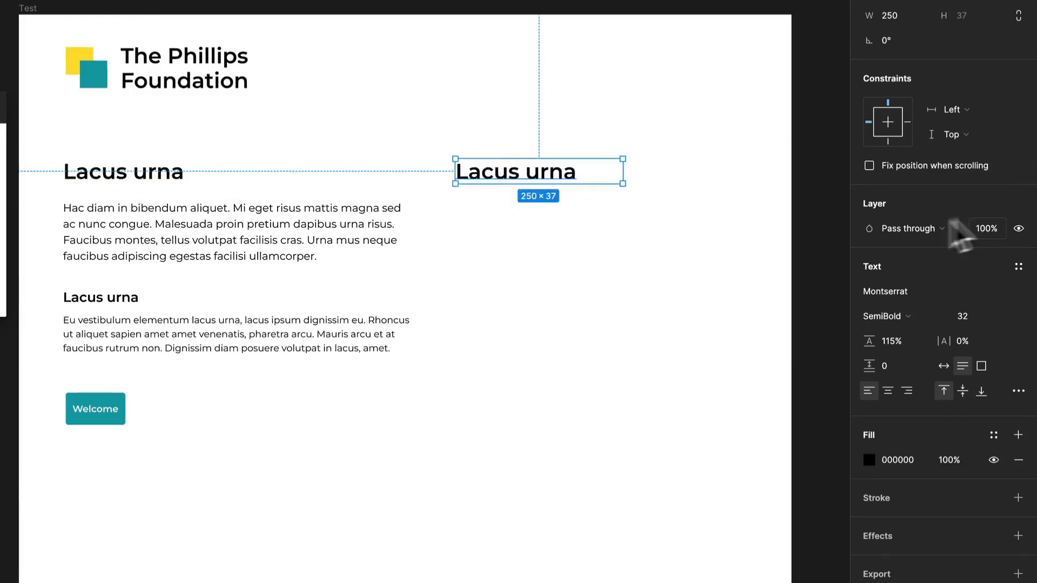
# - Try Palatino on the duplicated heading, and set its font to EB Garamond SemiBold
pyautogui.write('Palatino')
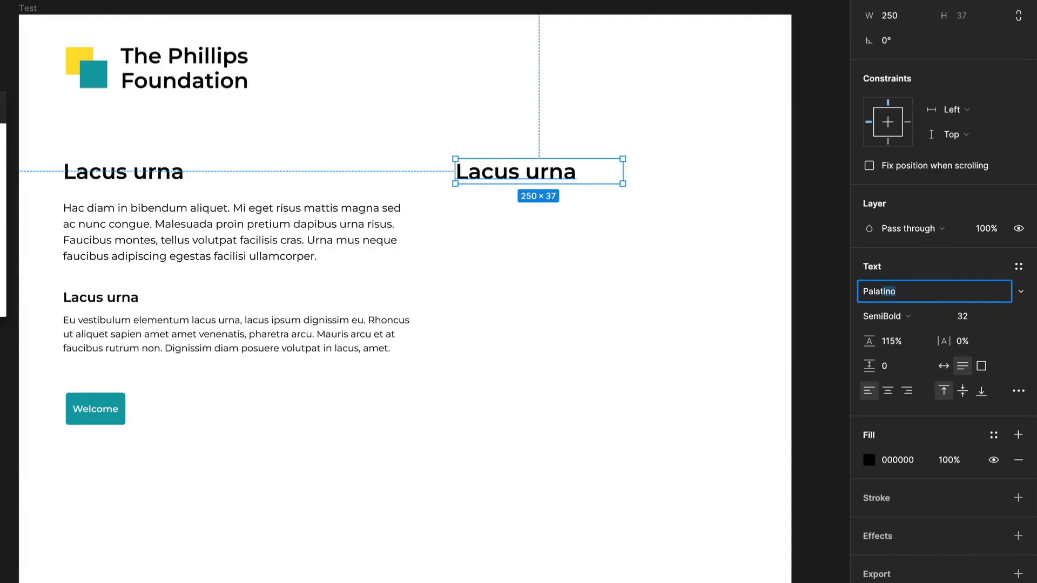
pyautogui.press('Return')
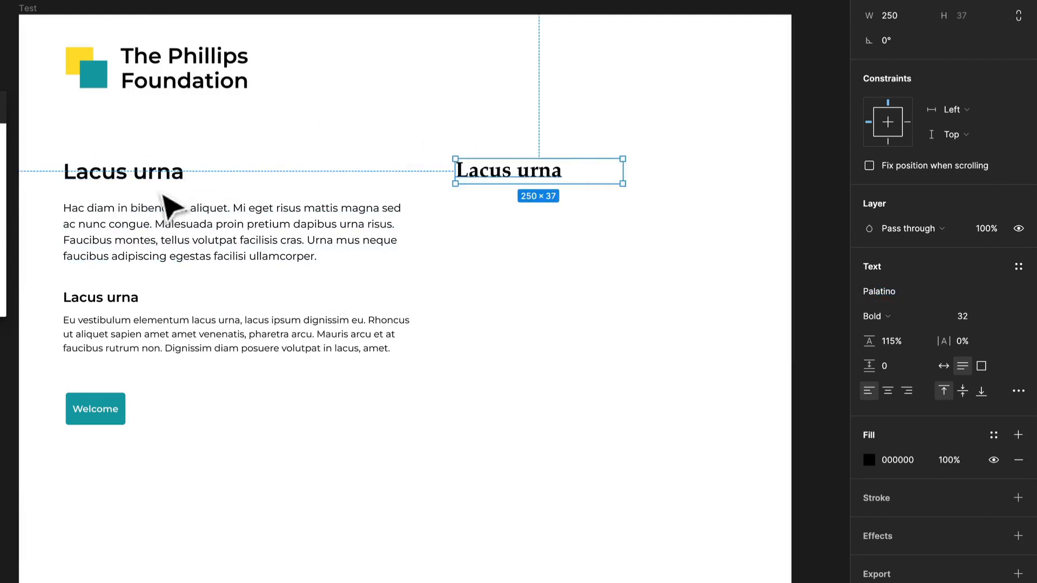
pyautogui.click(890, 287)
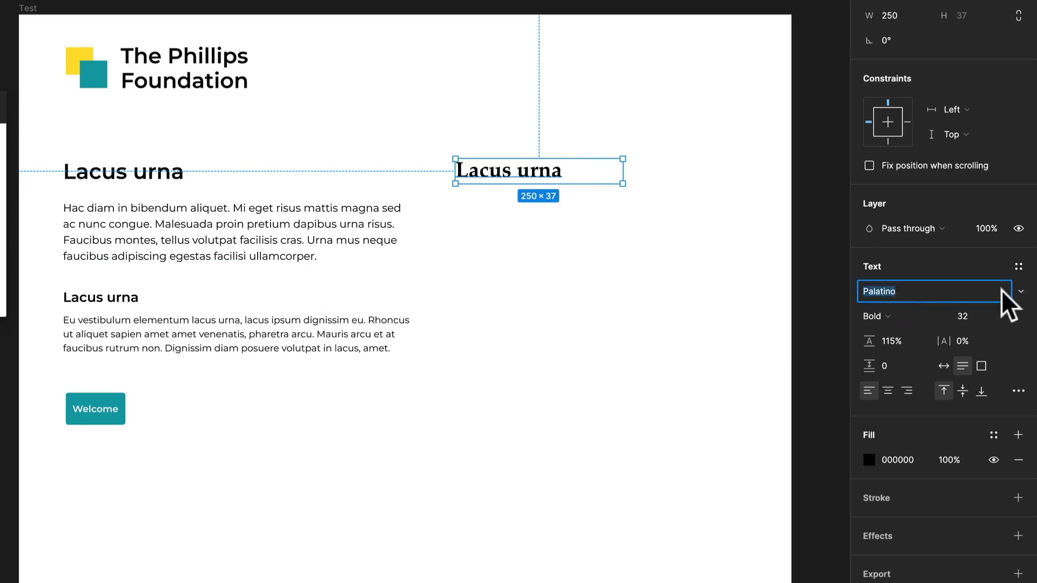
pyautogui.write('EB Garamond')
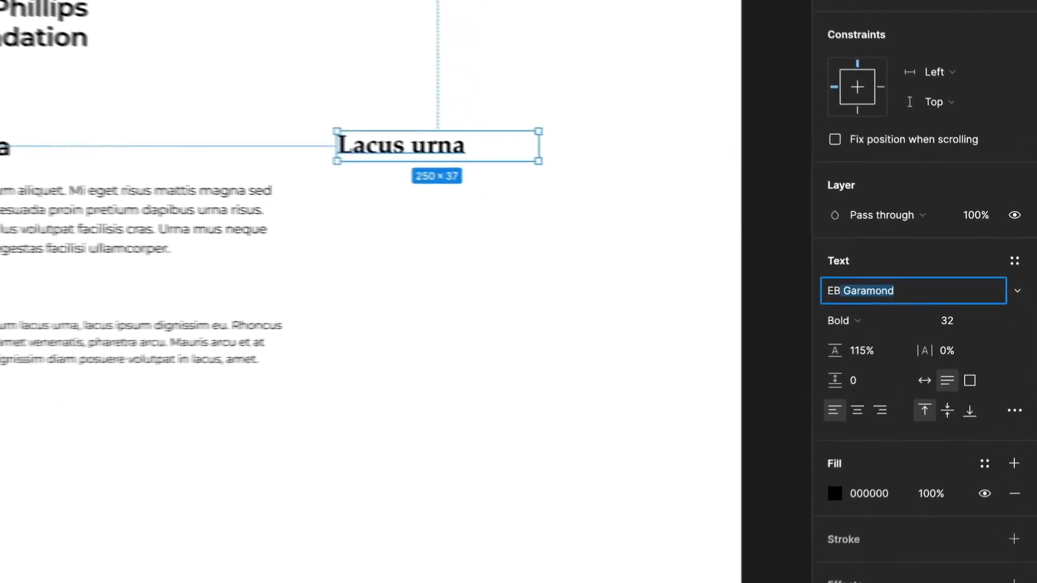
pyautogui.press('Return')
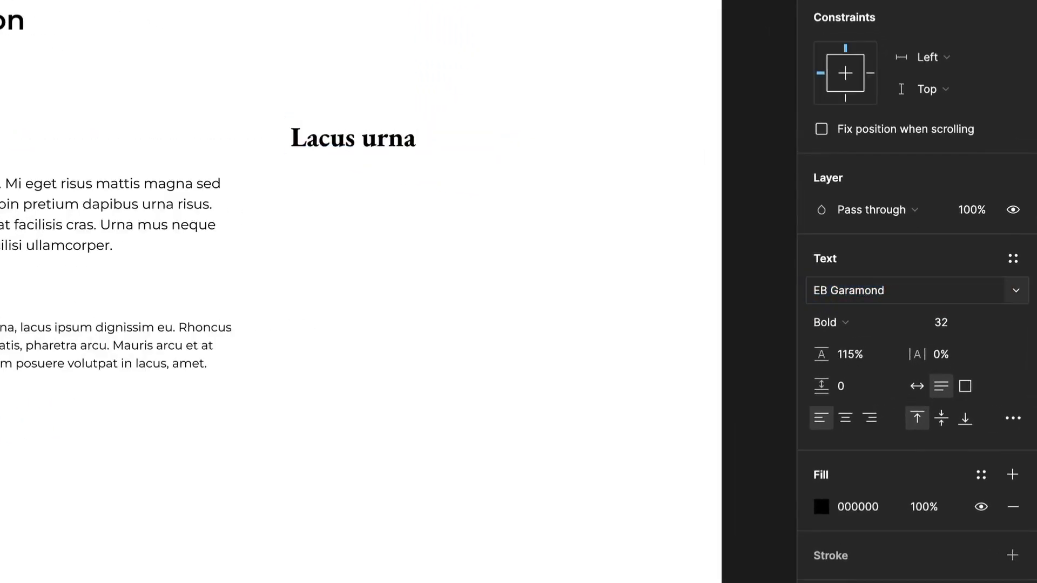
pyautogui.click(884, 322)
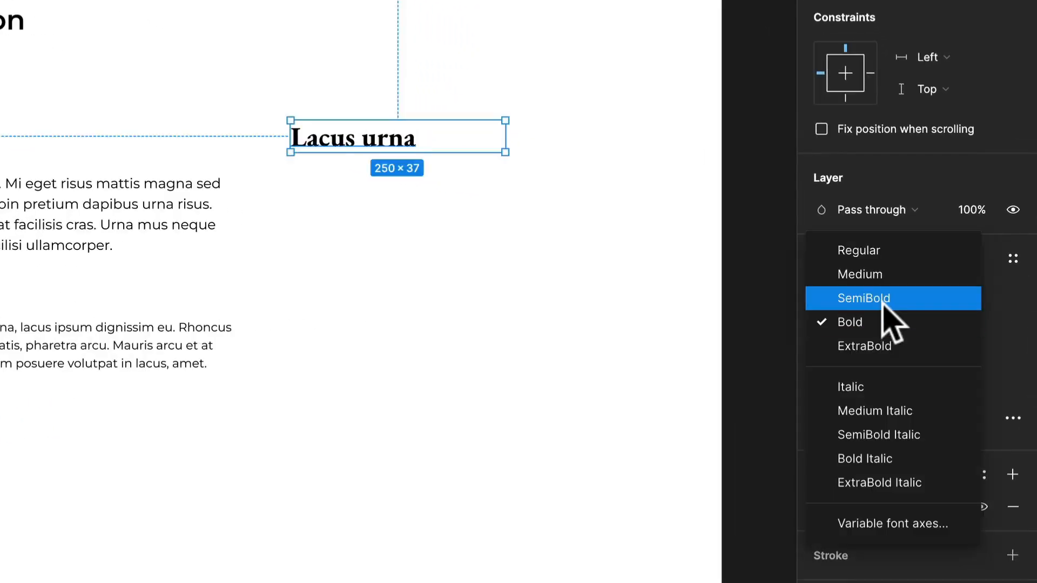
pyautogui.click(885, 297)
# - Replace the duplicated heading's text with "Welcome to our foundation" and widen its text box to 402 so it fits on one line
pyautogui.click(407, 146)
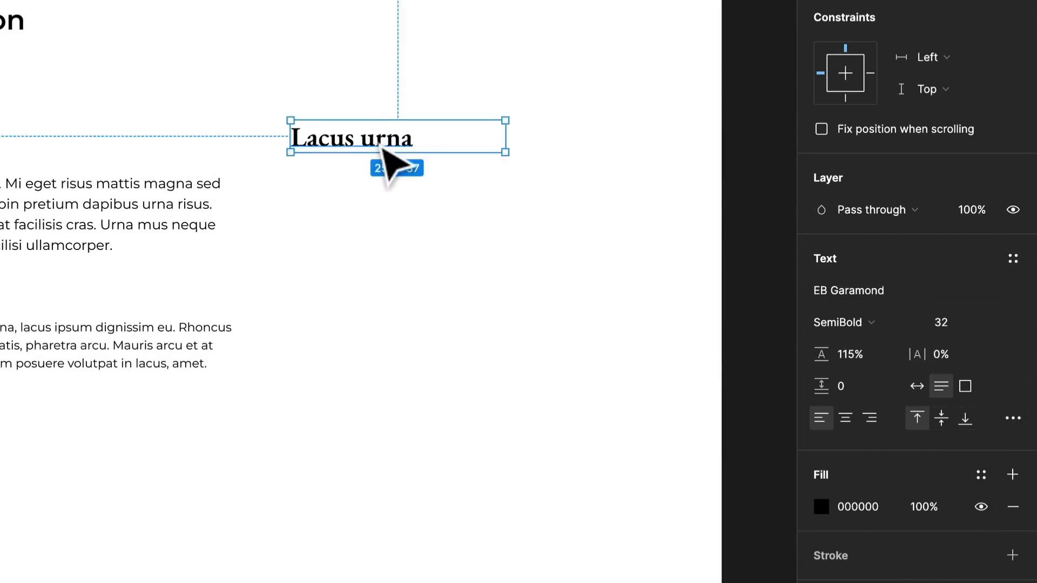
pyautogui.doubleClick(378, 140)
pyautogui.write('Welc')
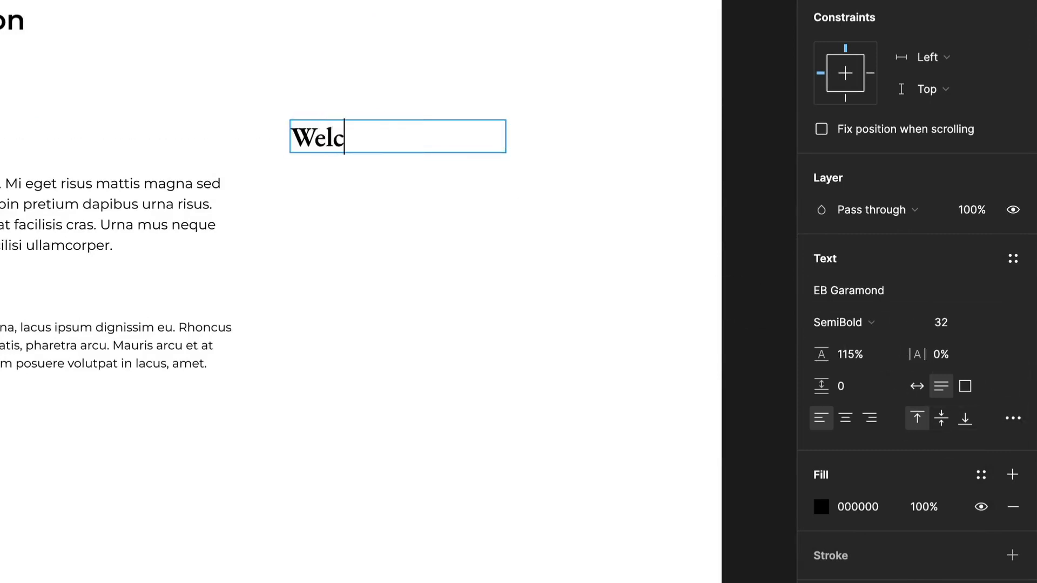
pyautogui.write('ome to our')
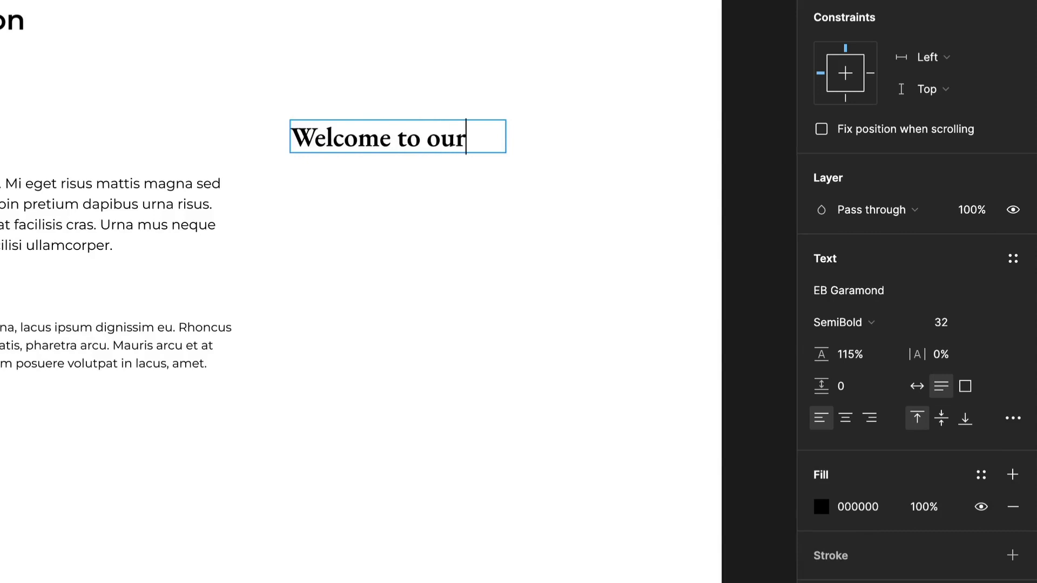
pyautogui.write(' foundation')
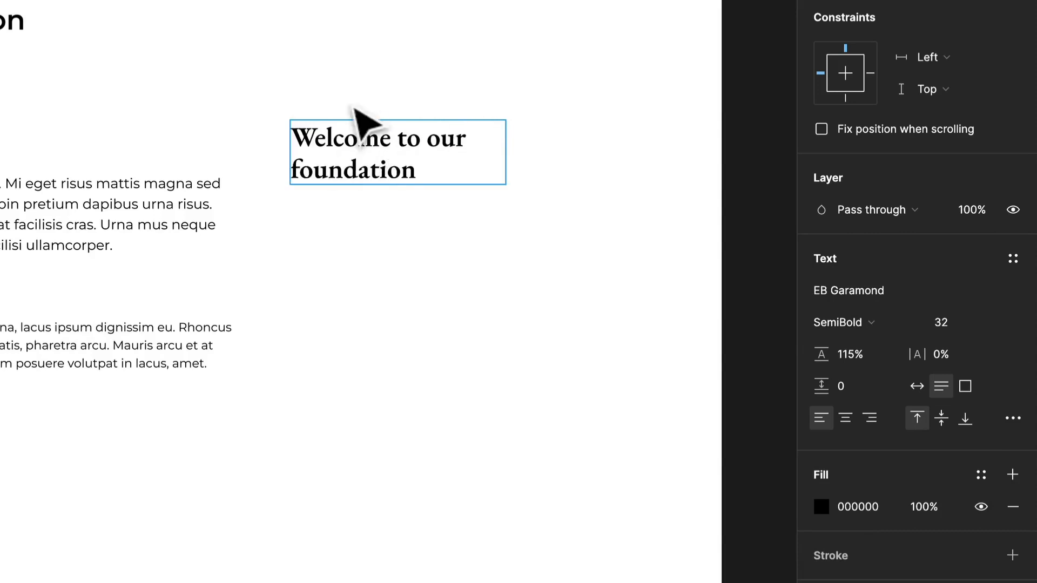
pyautogui.press('Escape')
pyautogui.moveTo(511, 162); pyautogui.dragTo(632, 169)
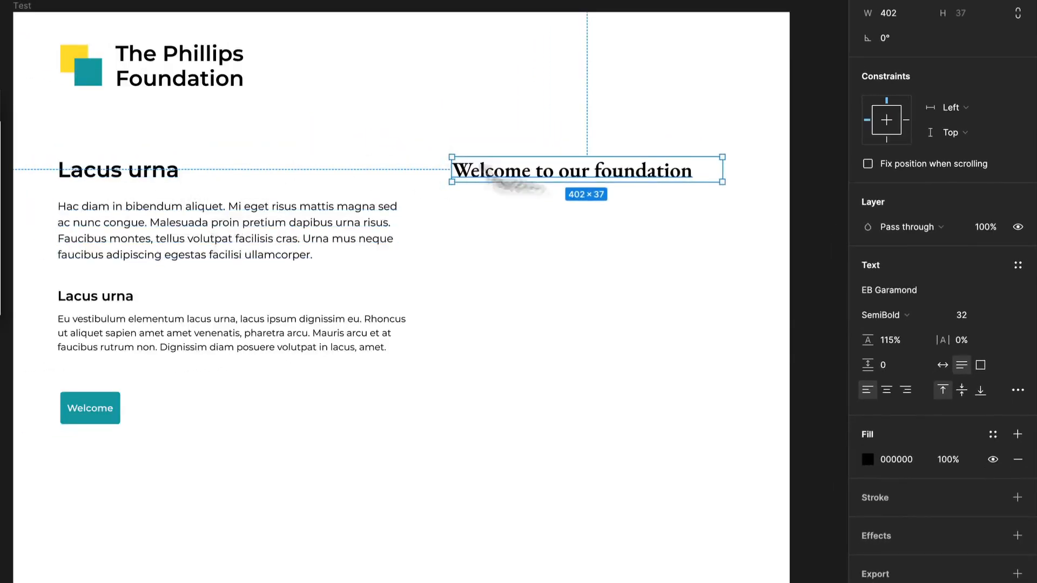
# - Colour the "Welcome to our foundation" heading with the Welcome button's teal and darken it to a deeper shade
pyautogui.click(866, 459)
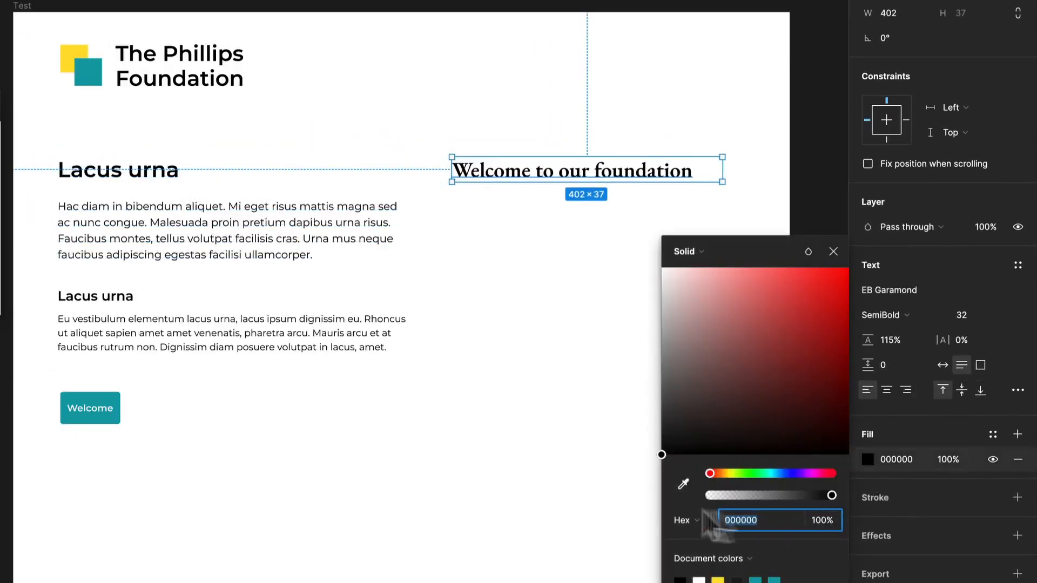
pyautogui.click(683, 484)
pyautogui.click(96, 401)
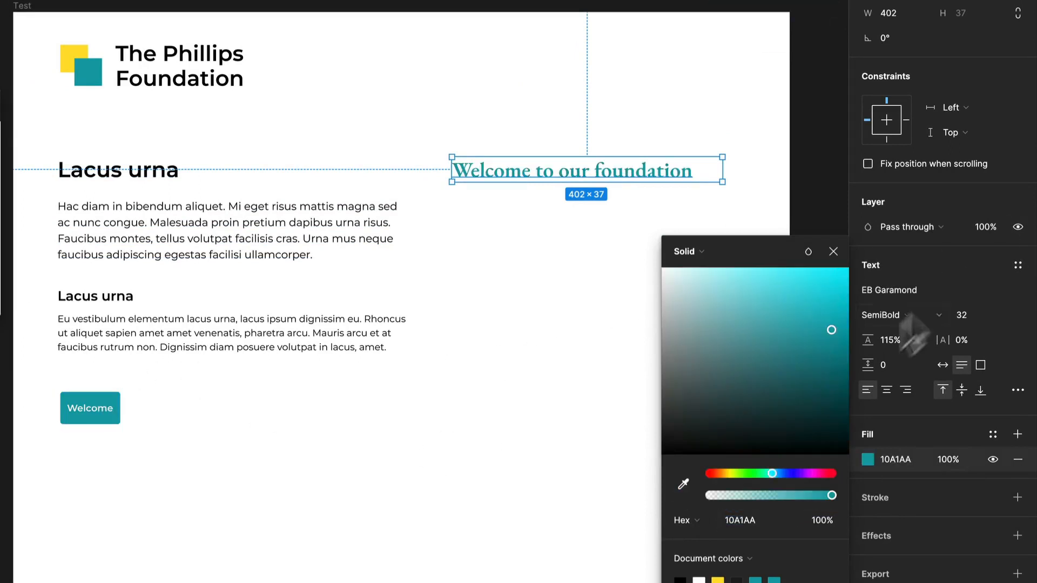
pyautogui.moveTo(816, 340); pyautogui.dragTo(839, 368)
pyautogui.click(564, 289)
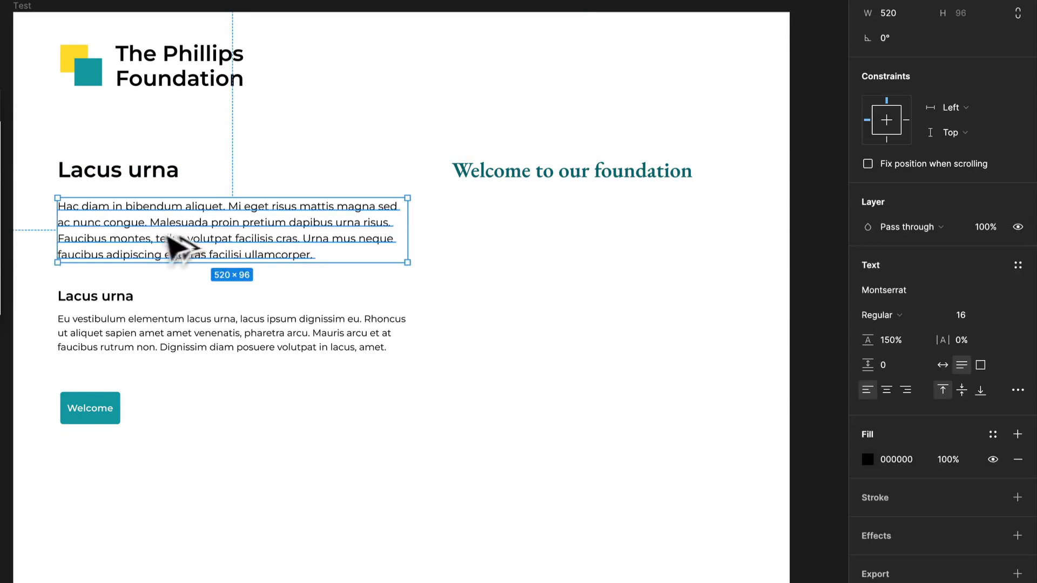
# - Duplicate the first paragraph beneath the "Welcome to our foundation" heading and widen the Test frame to 1640 to fit it
pyautogui.moveTo(173, 245); pyautogui.dragTo(562, 267)
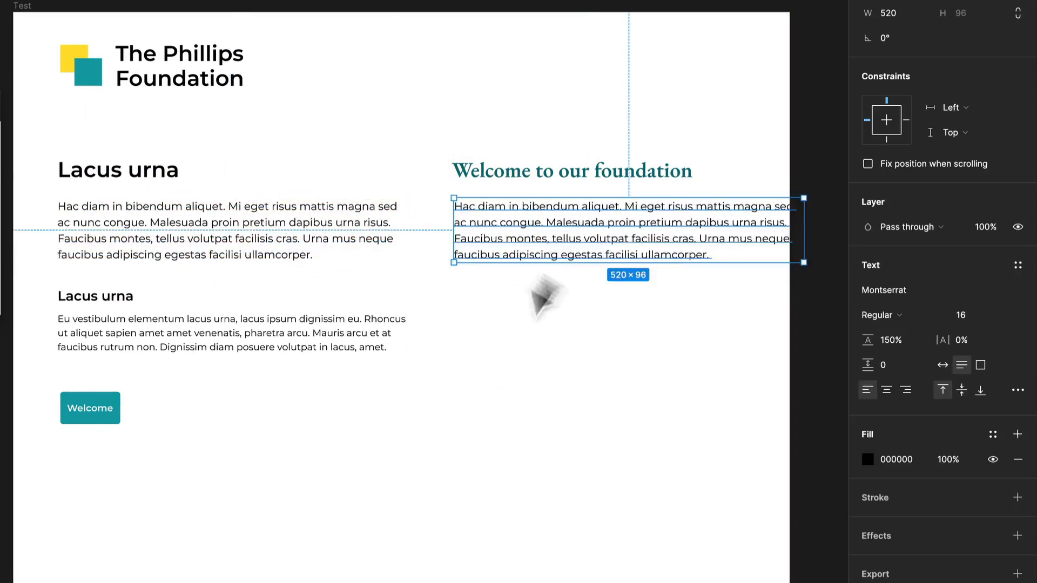
pyautogui.rightClick(484, 423)
pyautogui.click(393, 463)
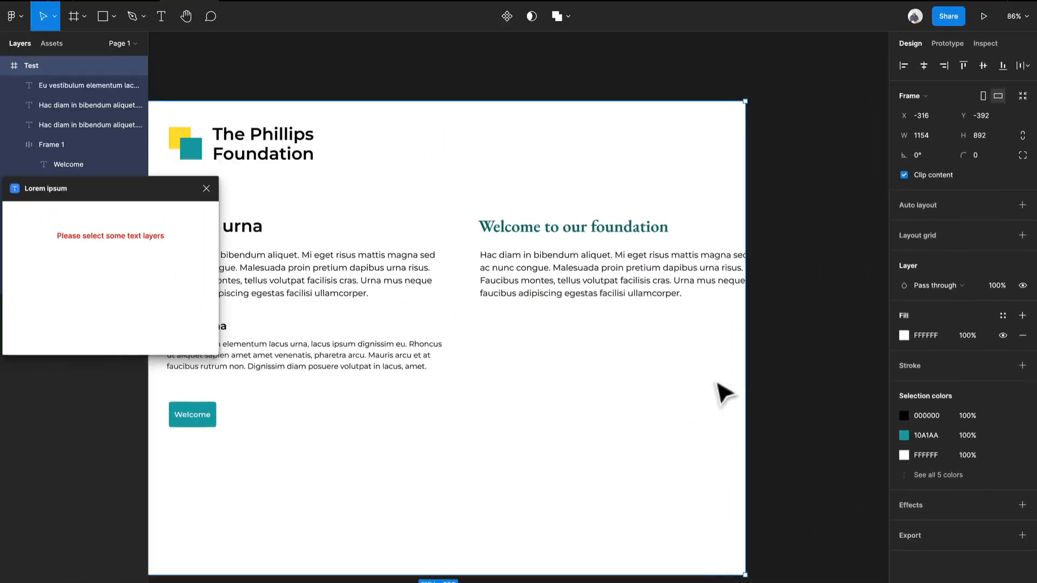
pyautogui.moveTo(749, 358); pyautogui.dragTo(807, 376)
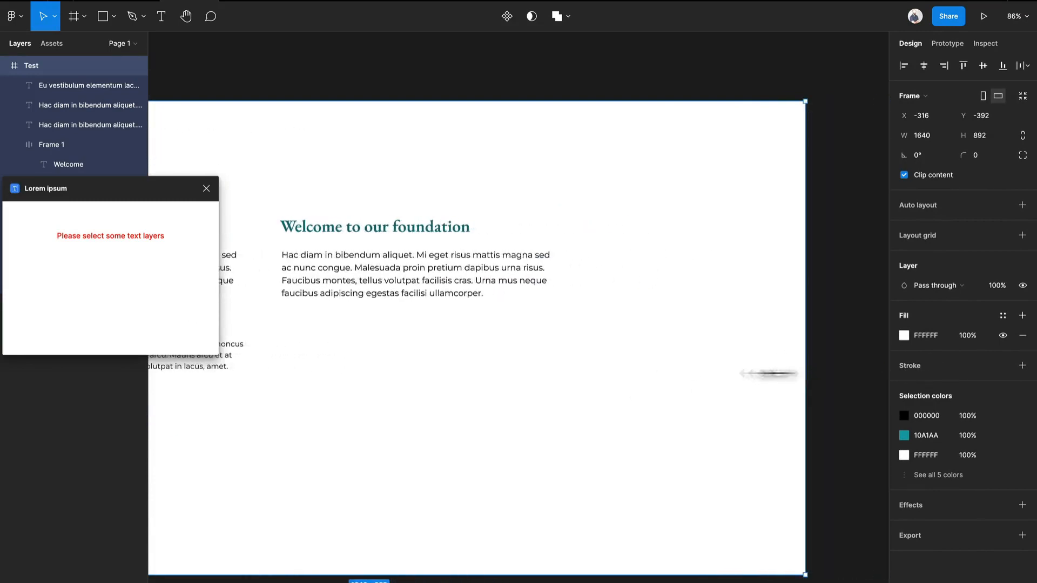
pyautogui.moveTo(424, 386); pyautogui.dragTo(692, 315)
# - Move the duplicated paragraph up closer to its heading at Y 271 and change its fill to dark grey 404040
pyautogui.click(668, 257)
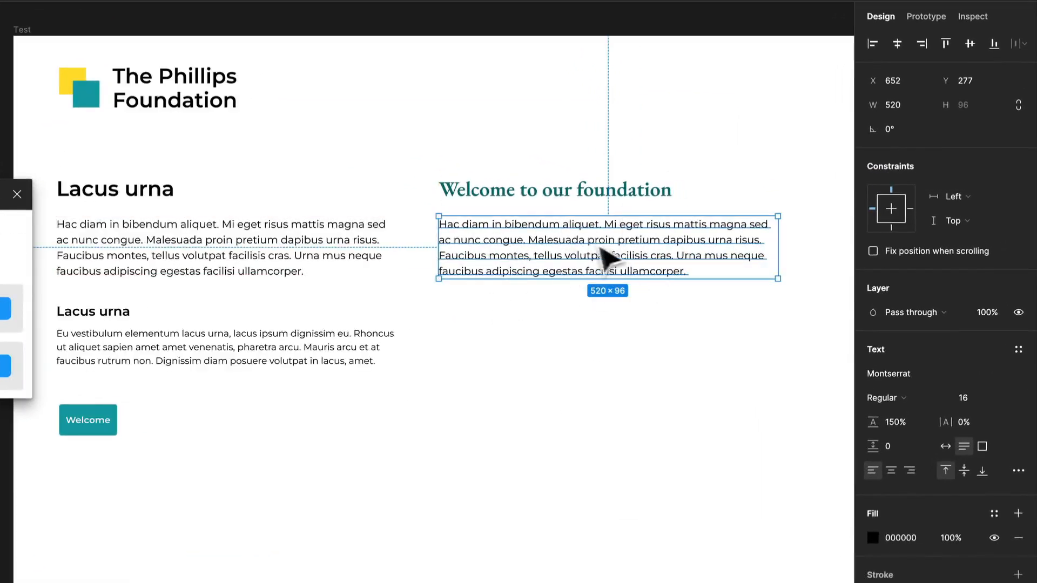
pyautogui.moveTo(621, 248); pyautogui.dragTo(621, 245)
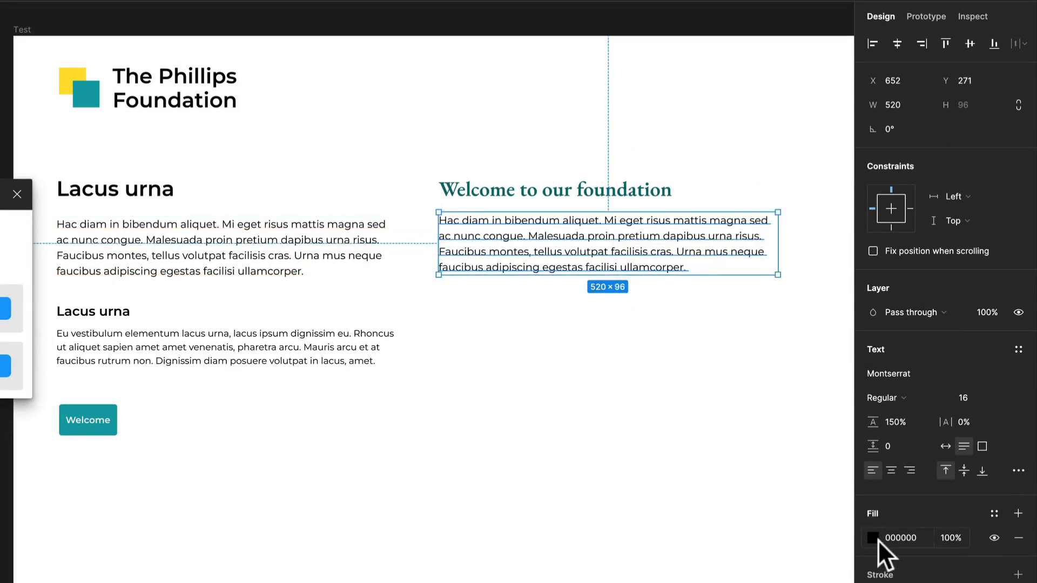
pyautogui.click(874, 539)
pyautogui.moveTo(720, 494); pyautogui.dragTo(672, 502)
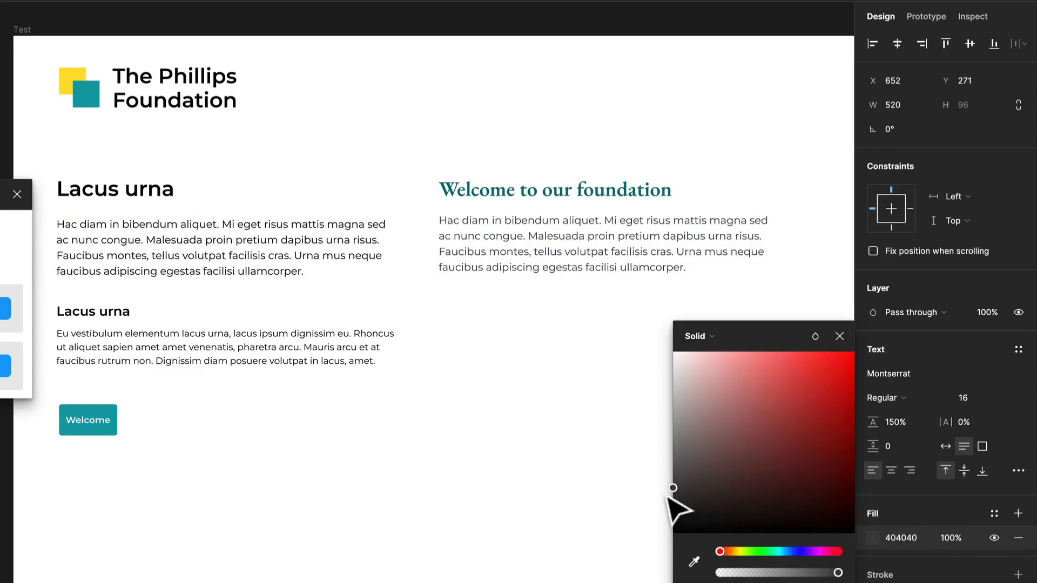
pyautogui.click(574, 403)
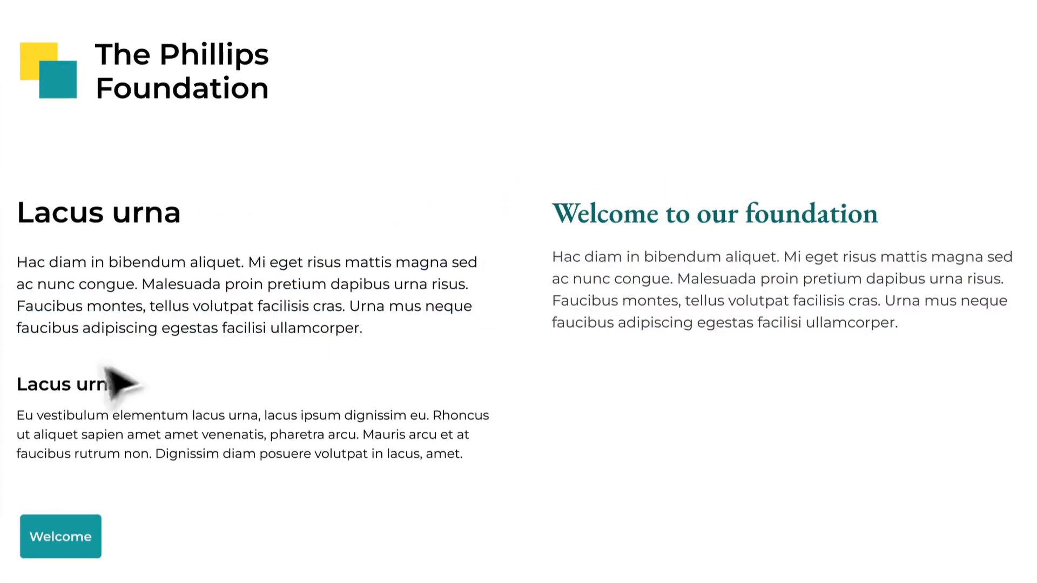
# - Duplicate the smaller "Lacus urna" subheading beneath the dark grey paragraph and style the copy as uppercase with 9% letter spacing
pyautogui.moveTo(30, 385); pyautogui.dragTo(626, 398)
pyautogui.doubleClick(622, 393)
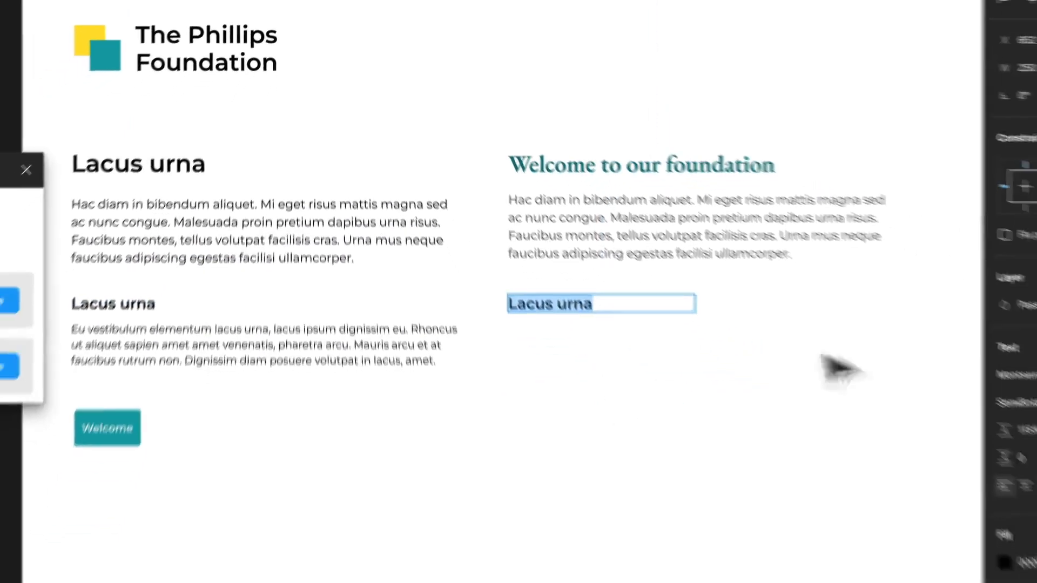
pyautogui.click(1016, 391)
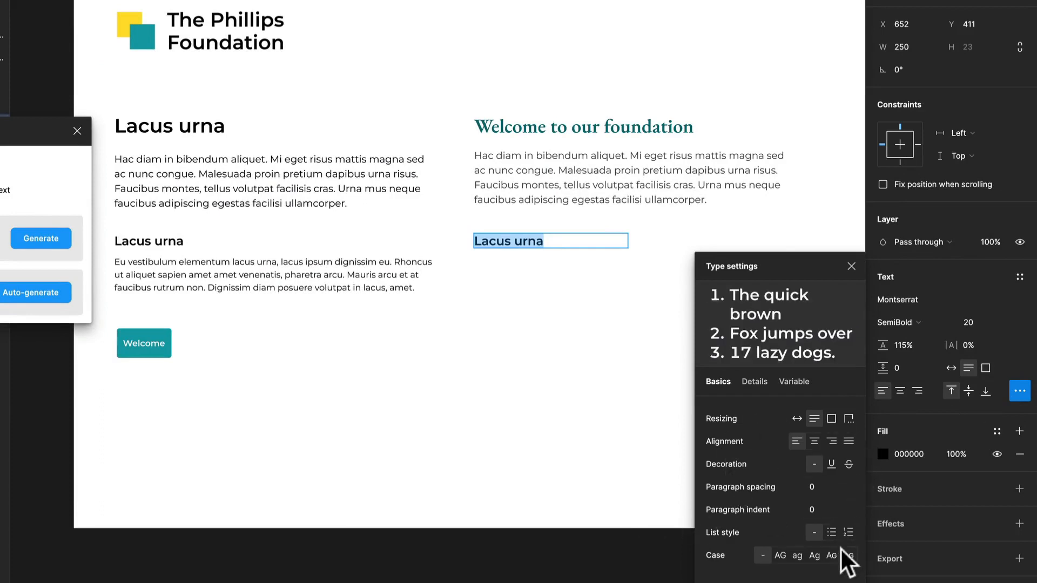
pyautogui.click(780, 555)
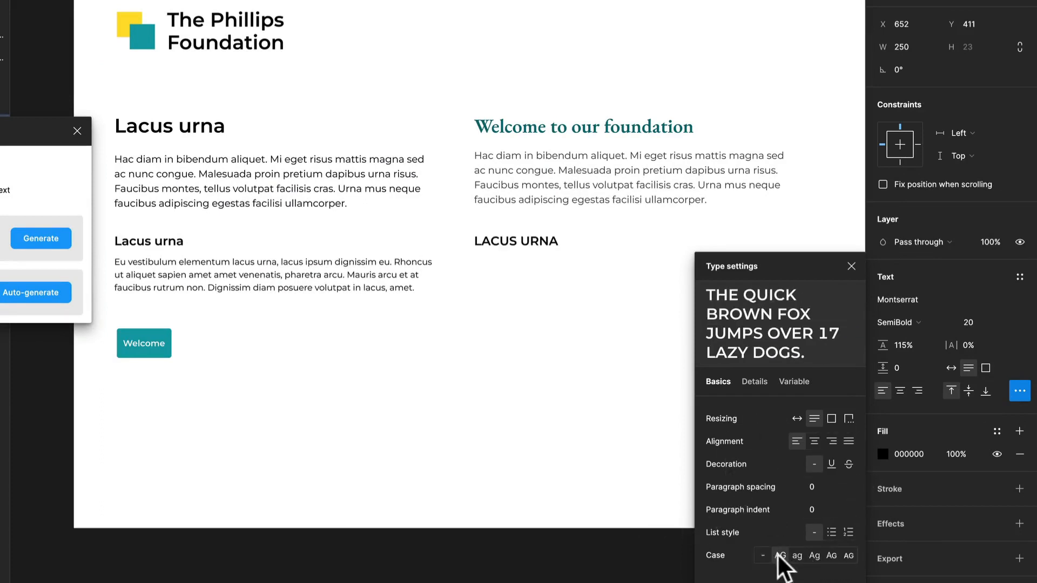
pyautogui.moveTo(955, 350); pyautogui.dragTo(973, 337)
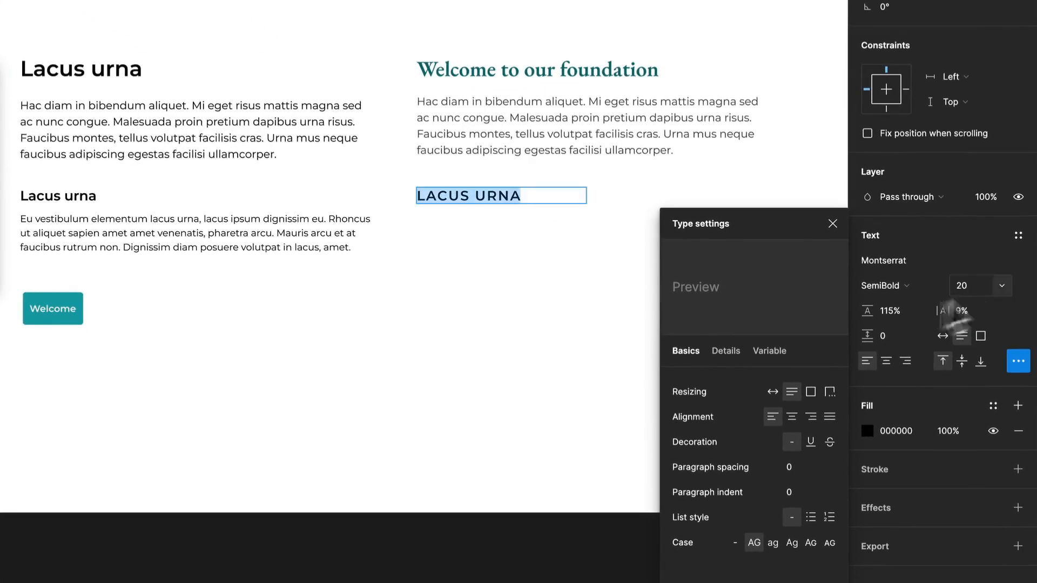
# - Replace the uppercase subheading's text with "HOW WE HELP" and change its fill to grey 757575
pyautogui.click(496, 191)
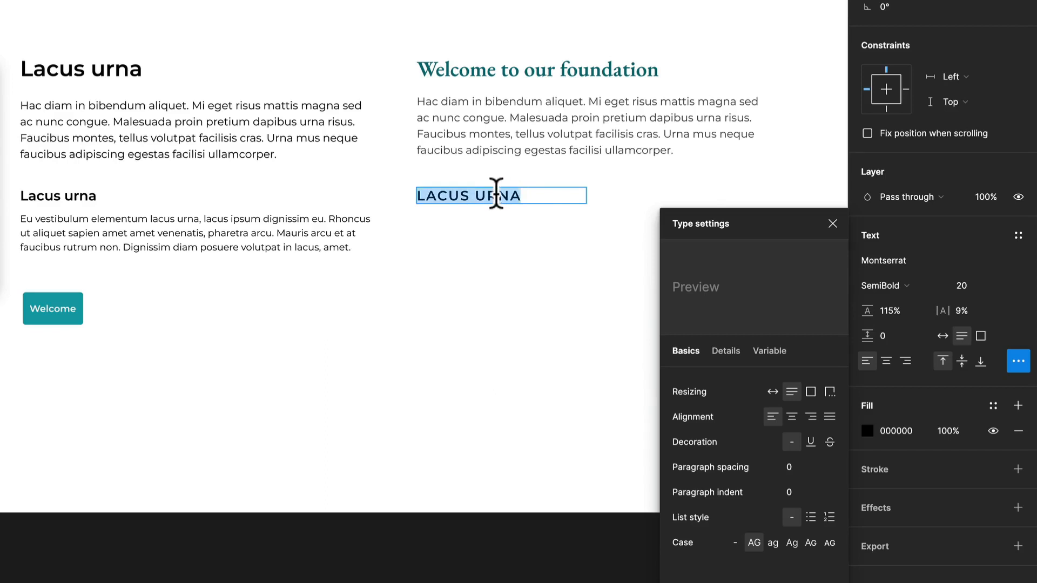
pyautogui.write('HOW WE HELP')
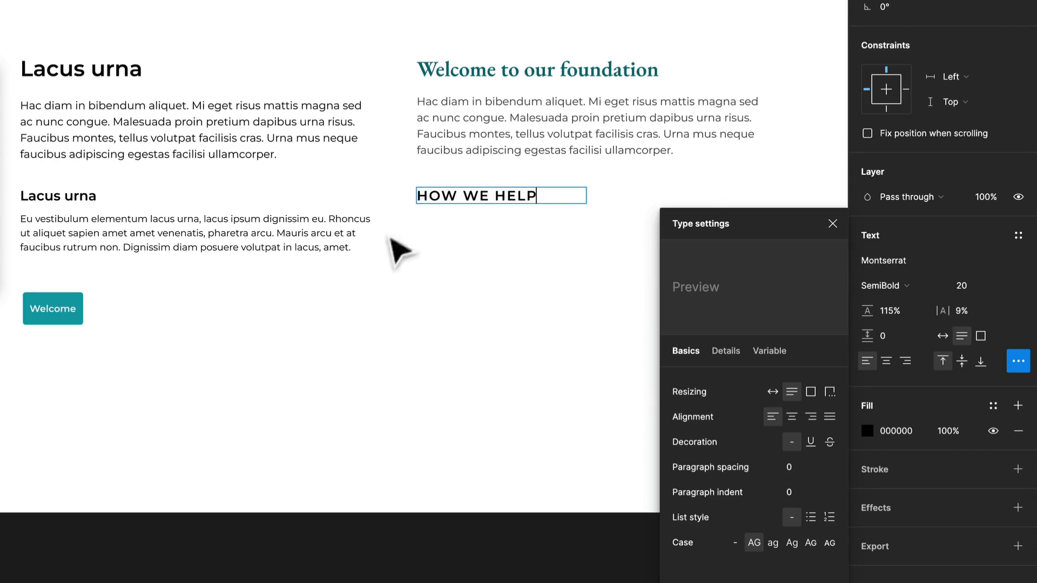
pyautogui.press('Escape')
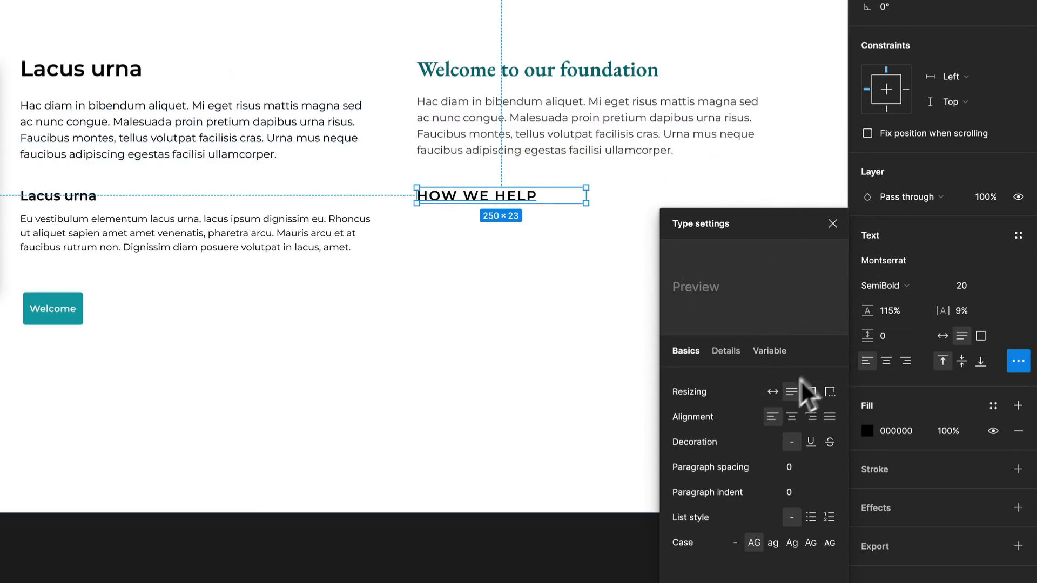
pyautogui.click(867, 431)
pyautogui.moveTo(751, 410); pyautogui.dragTo(656, 350)
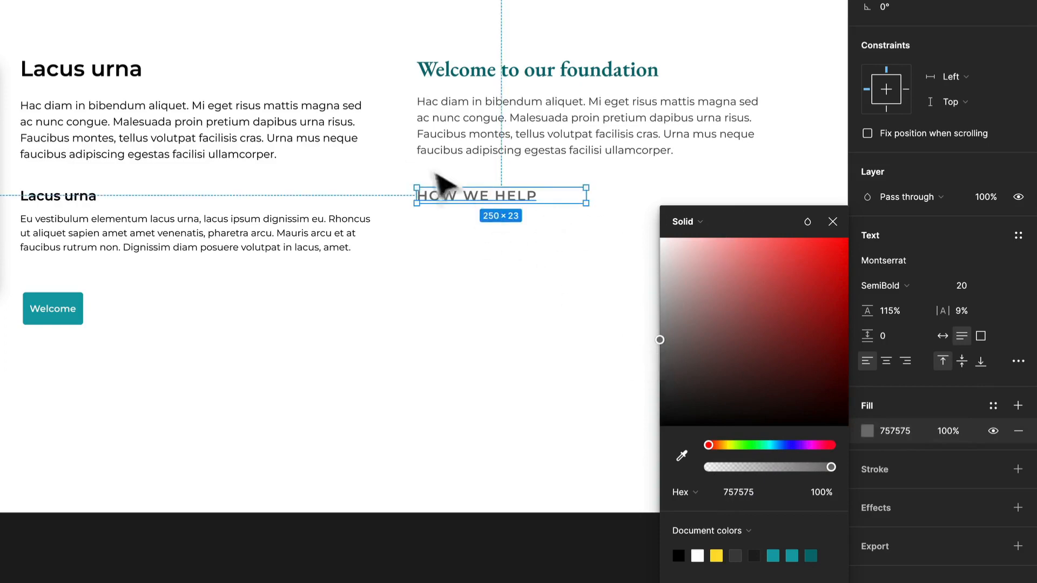
# - Duplicate the second paragraph beneath the "HOW WE HELP" subheading, aligned with that column's left edge at X 652
pyautogui.click(208, 241)
pyautogui.moveTo(209, 241); pyautogui.dragTo(619, 274)
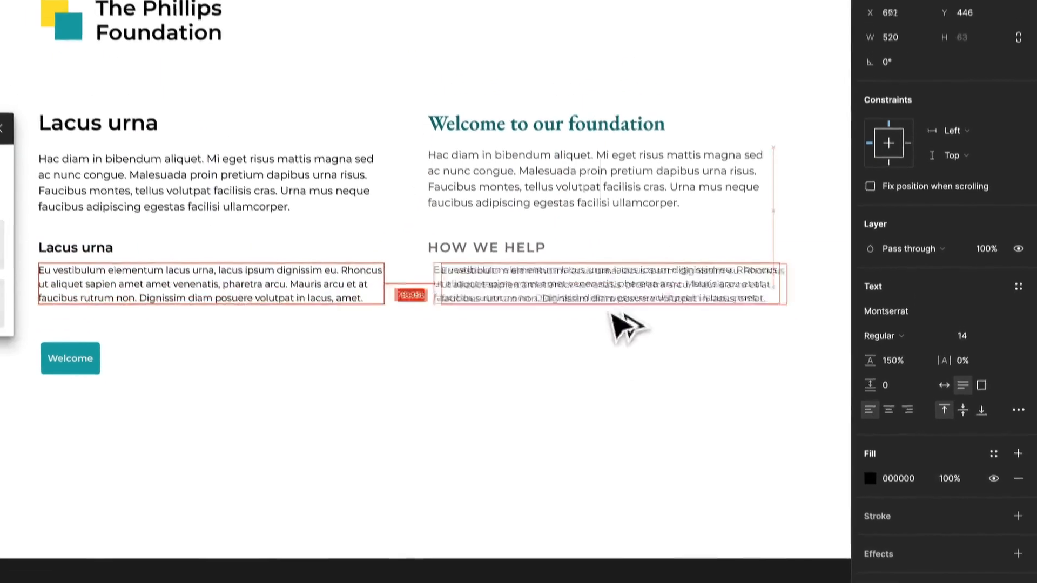
pyautogui.moveTo(614, 315); pyautogui.dragTo(590, 311)
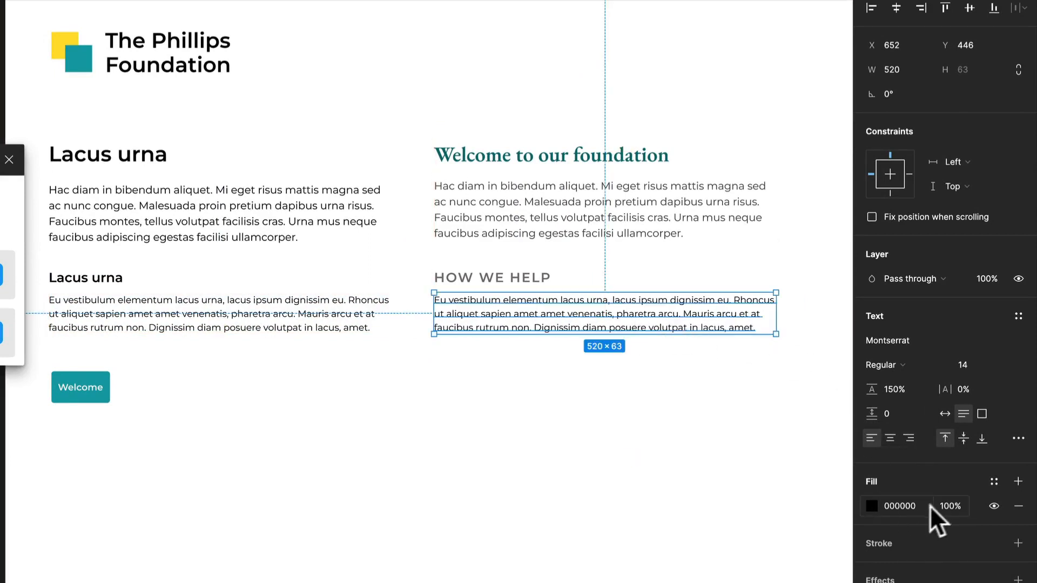
# - Set the fill opacity of the paragraph beneath "HOW WE HELP" to 50%
pyautogui.click(943, 502)
pyautogui.write('50')
pyautogui.press('Return')
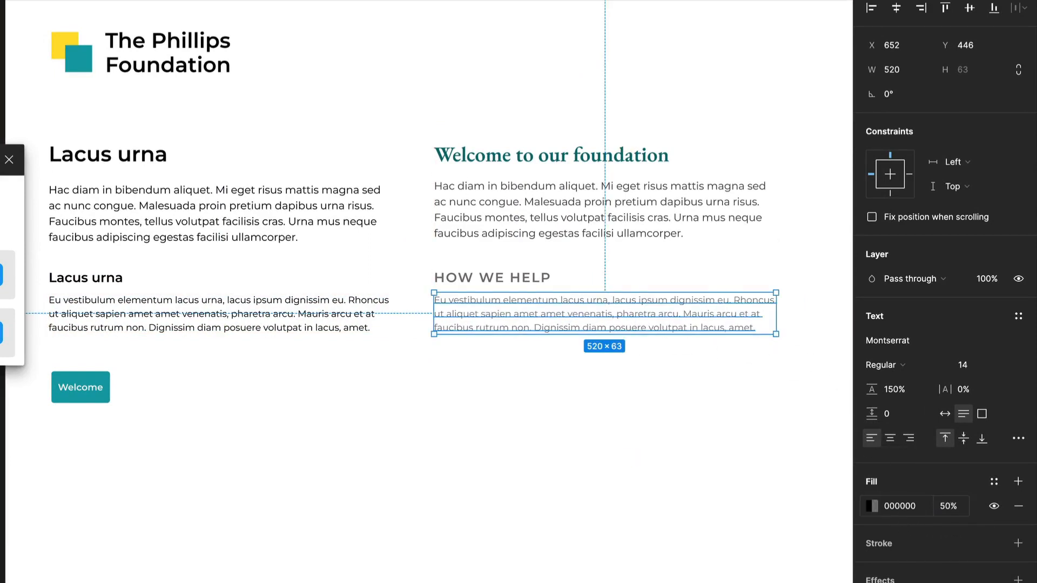
# - Set the fill opacity of the paragraph beneath "HOW WE HELP" to 75%
pyautogui.click(945, 503)
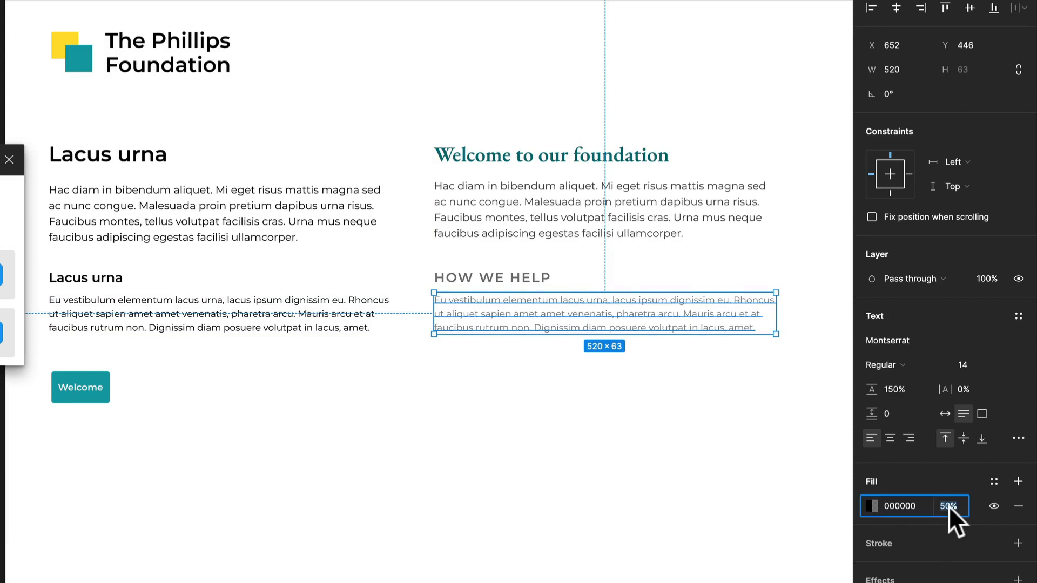
pyautogui.write('75')
pyautogui.press('Return')
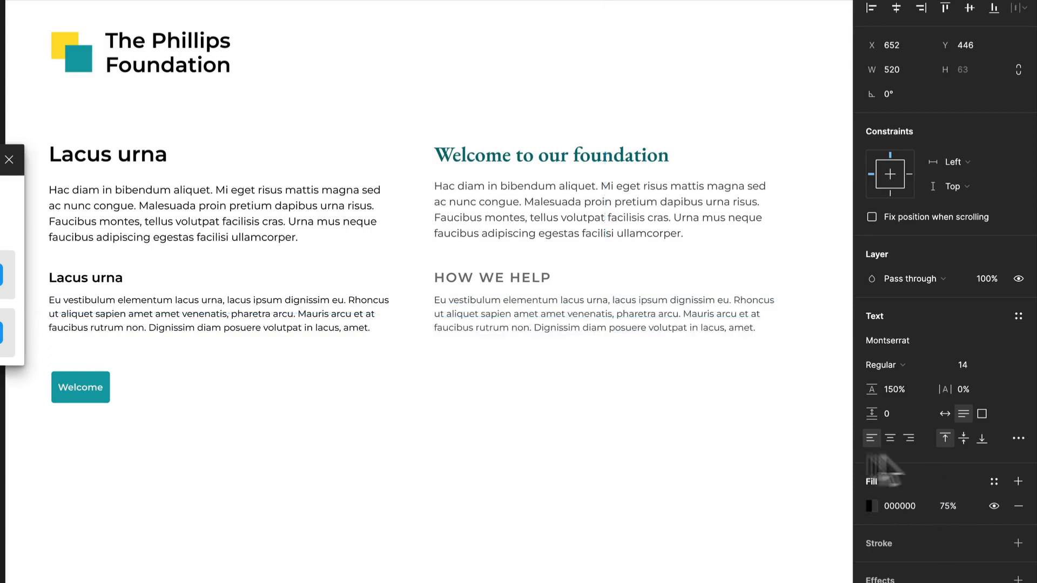
# - Set the "HOW WE HELP" subheading's font size to 16 and move the paragraph below it up to Y 441
pyautogui.click(546, 279)
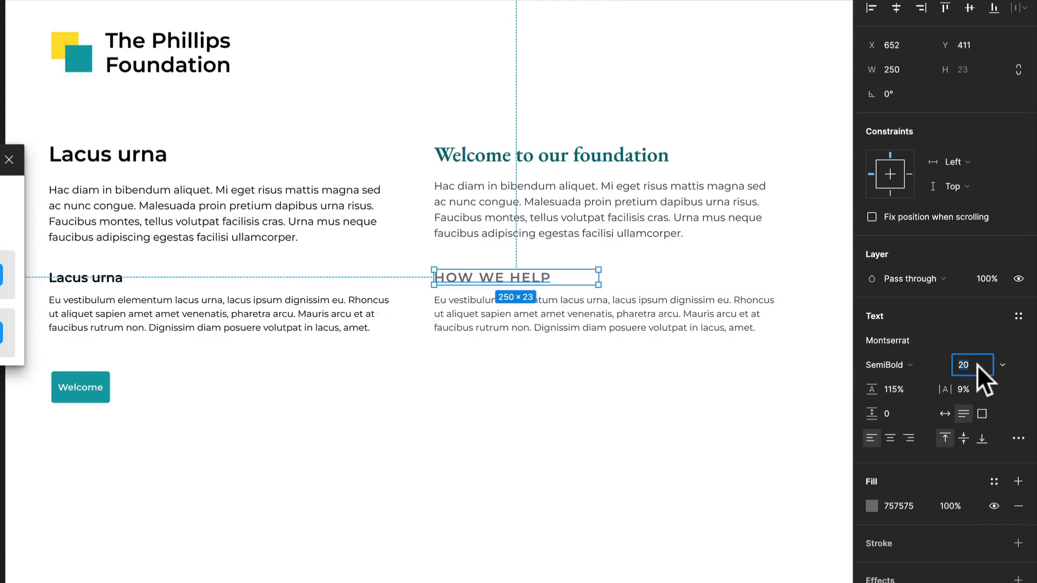
pyautogui.write('16')
pyautogui.press('Return')
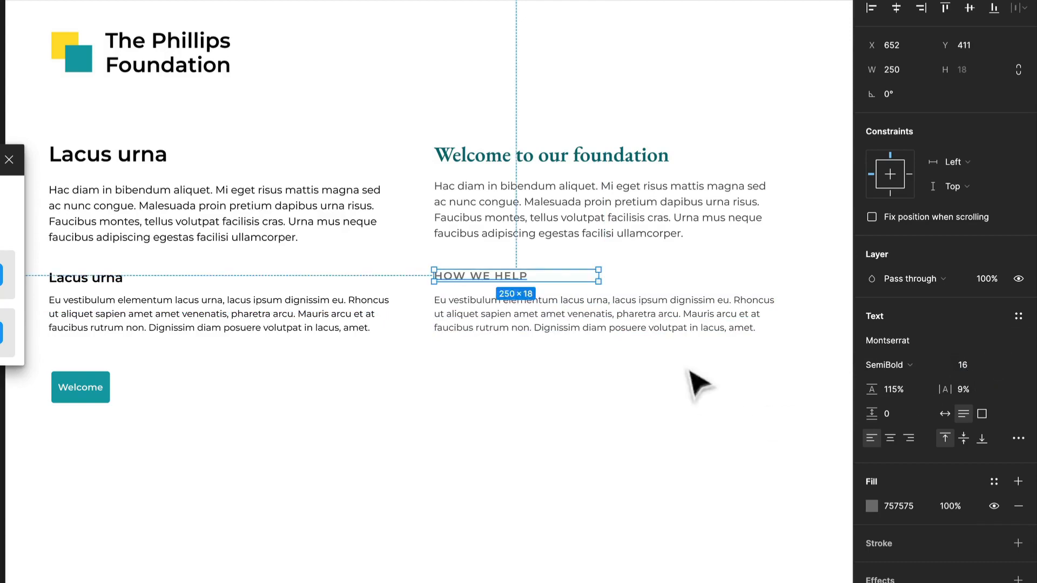
pyautogui.moveTo(608, 321); pyautogui.dragTo(609, 314)
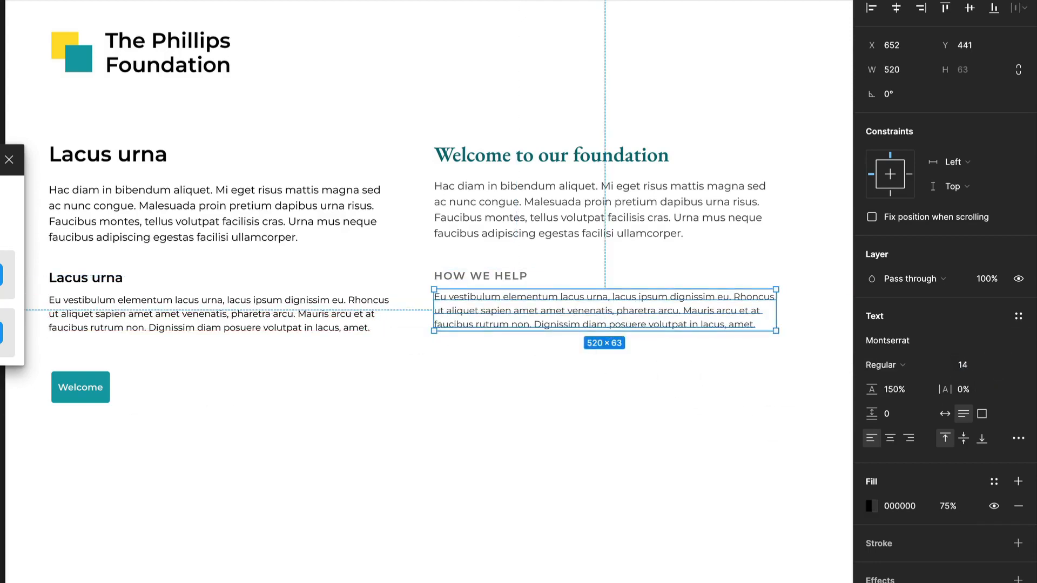
# - Widen the Welcome button's horizontal padding to 32 and duplicate the button beneath the second column's last paragraph at X 652
pyautogui.click(67, 397)
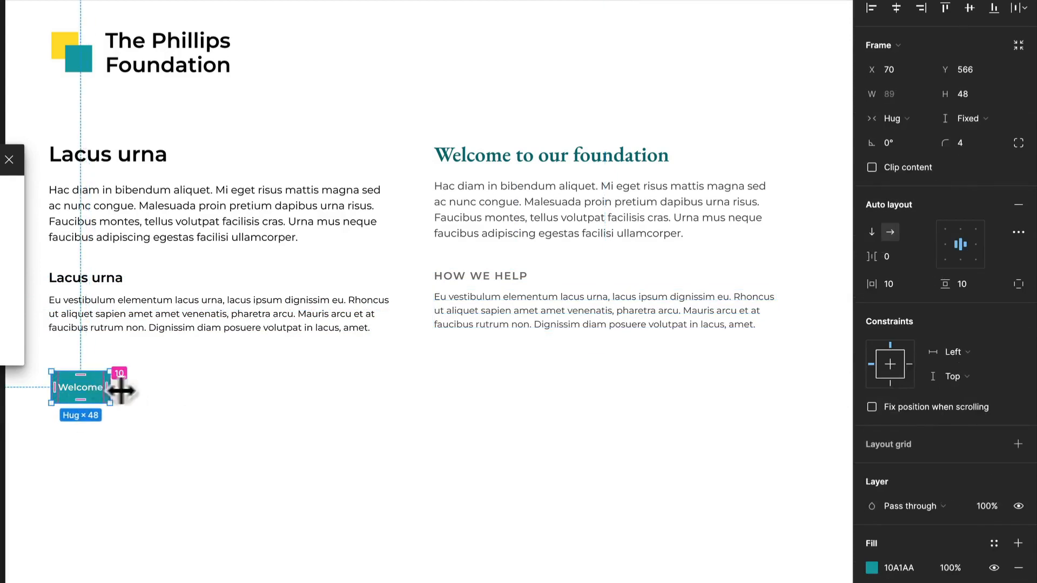
pyautogui.moveTo(120, 390); pyautogui.dragTo(503, 393)
pyautogui.click(173, 416)
pyautogui.click(545, 394)
pyautogui.moveTo(552, 412); pyautogui.dragTo(552, 409)
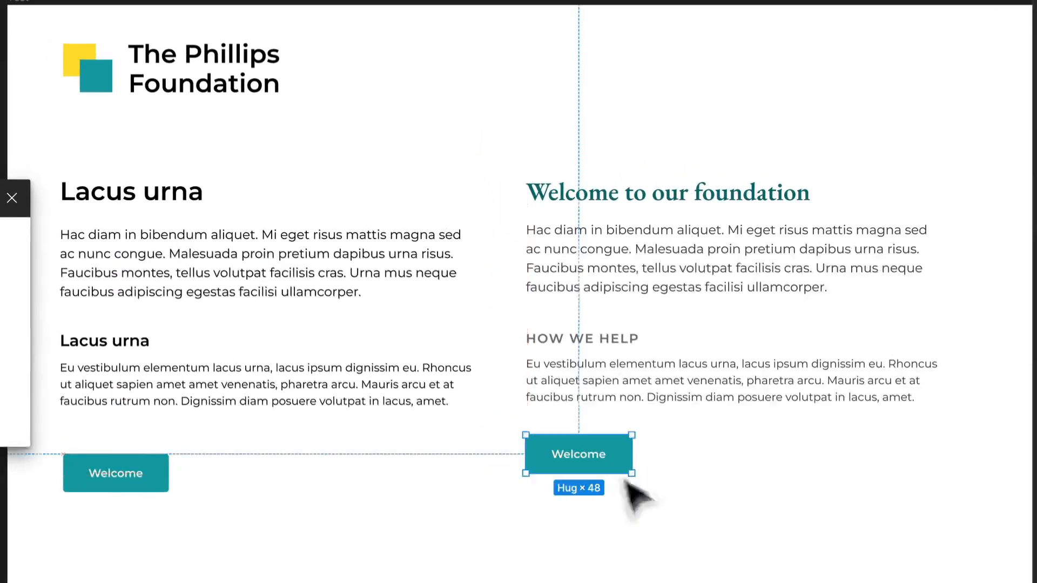
pyautogui.click(604, 477)
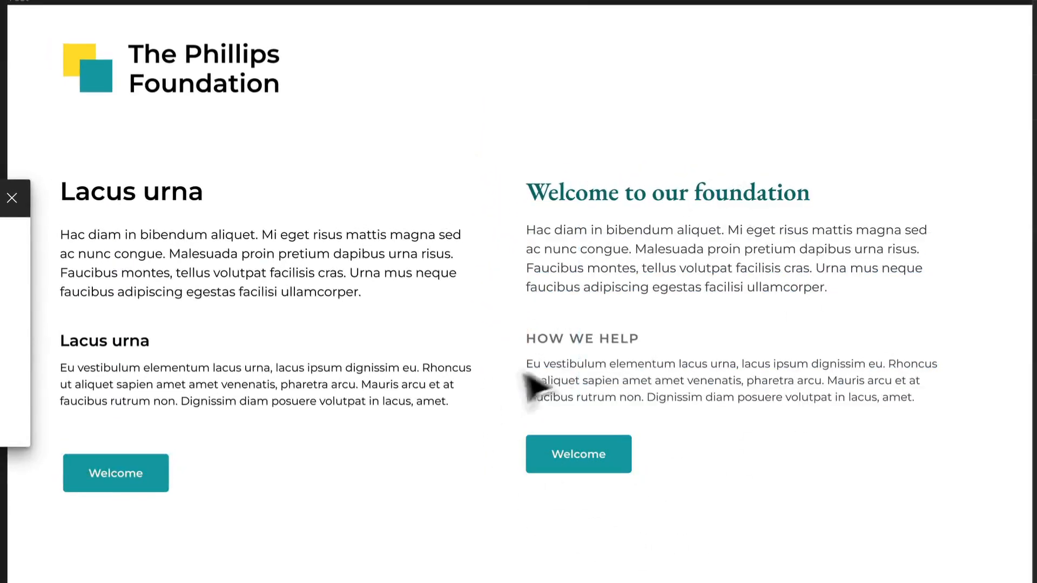
# - Lower the second column's Welcome button and duplicate the "HOW WE HELP" subheading with its paragraph into the space above it
pyautogui.moveTo(596, 464); pyautogui.dragTo(537, 548)
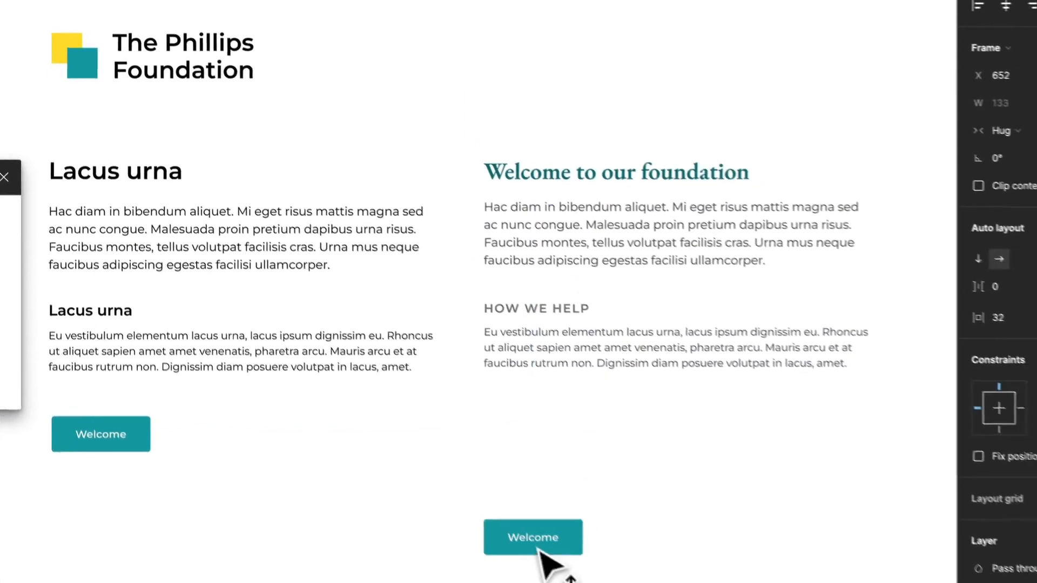
pyautogui.click(572, 365)
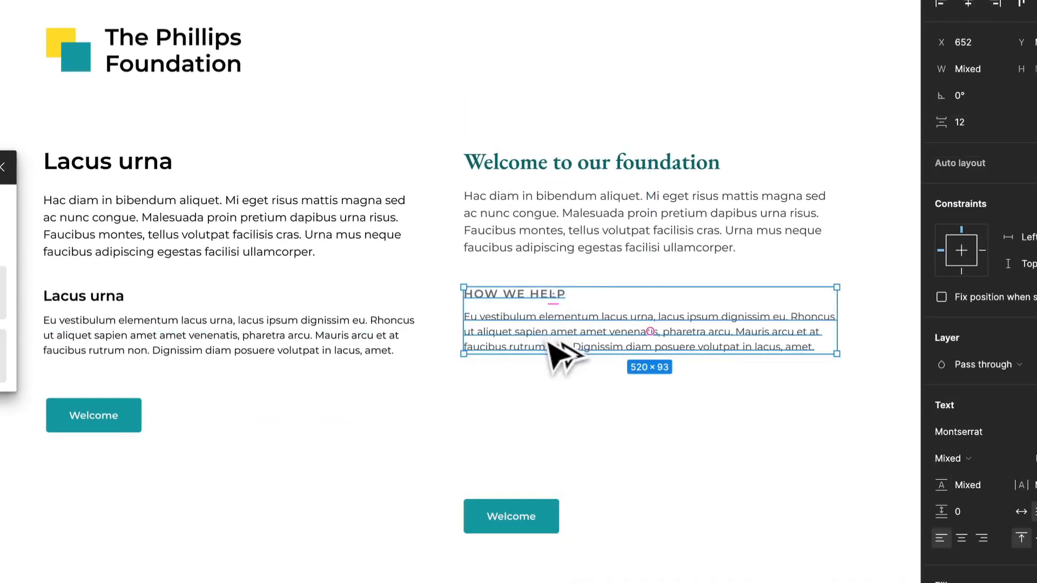
pyautogui.keyDown('alt'); pyautogui.moveTo(572, 365); pyautogui.dragTo(559, 430); pyautogui.keyUp('alt')
# - Rename the duplicated subheading "WORK WITH US" and replace the paragraph beneath it with 4 generated lorem ipsum sentences
pyautogui.doubleClick(541, 383)
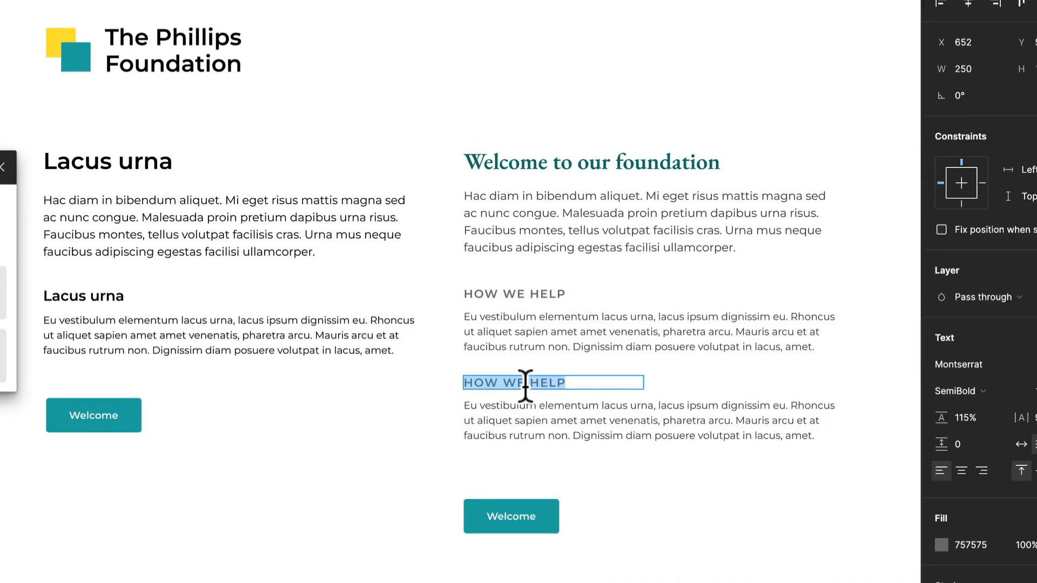
pyautogui.write('WORK WITH US')
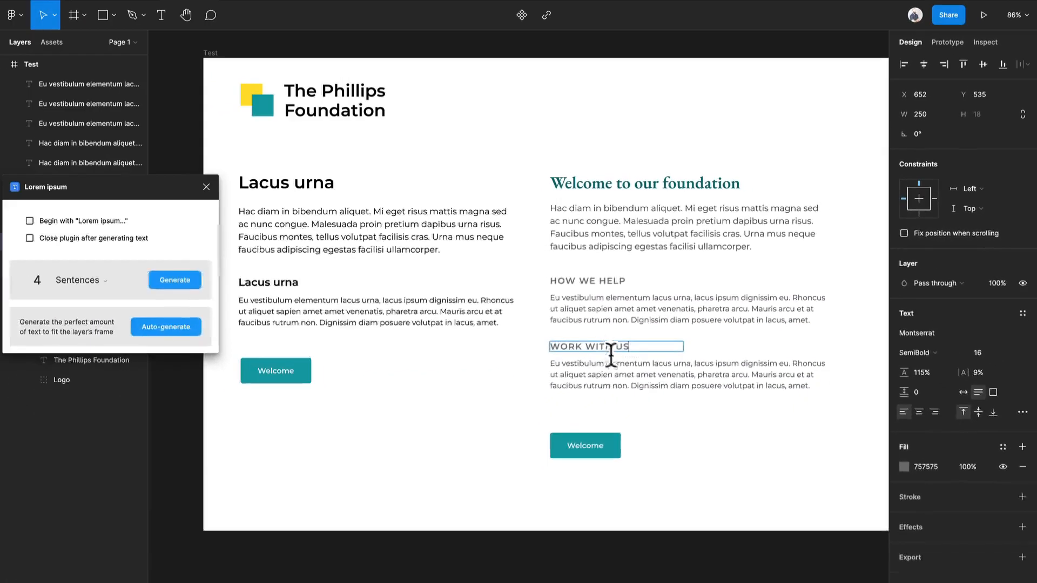
pyautogui.doubleClick(556, 416)
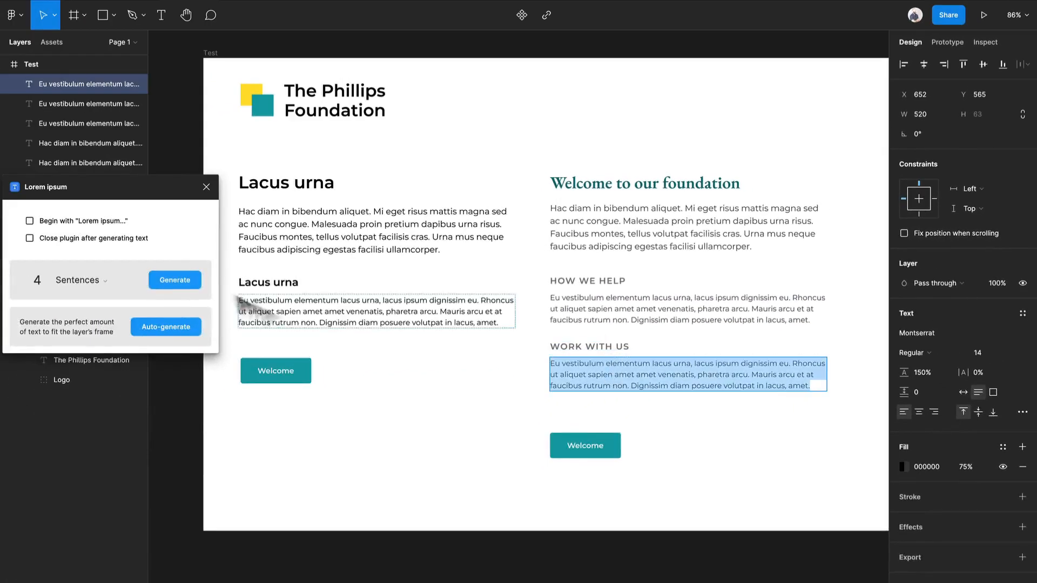
pyautogui.click(174, 282)
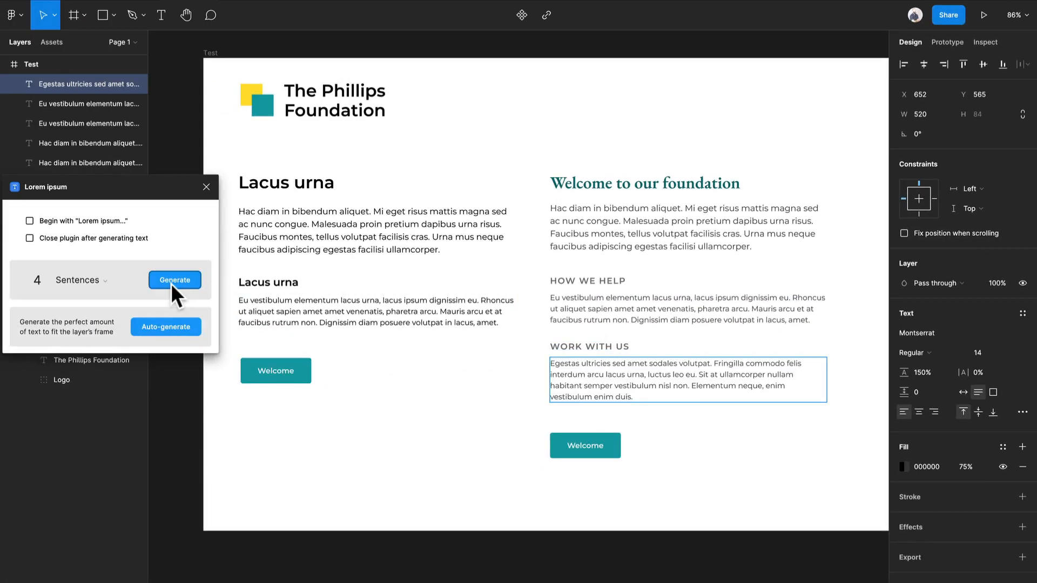
# - Darken the grey fill of the paragraph beneath "Welcome to our foundation" and set its font weight to Medium
pyautogui.click(742, 442)
pyautogui.click(701, 238)
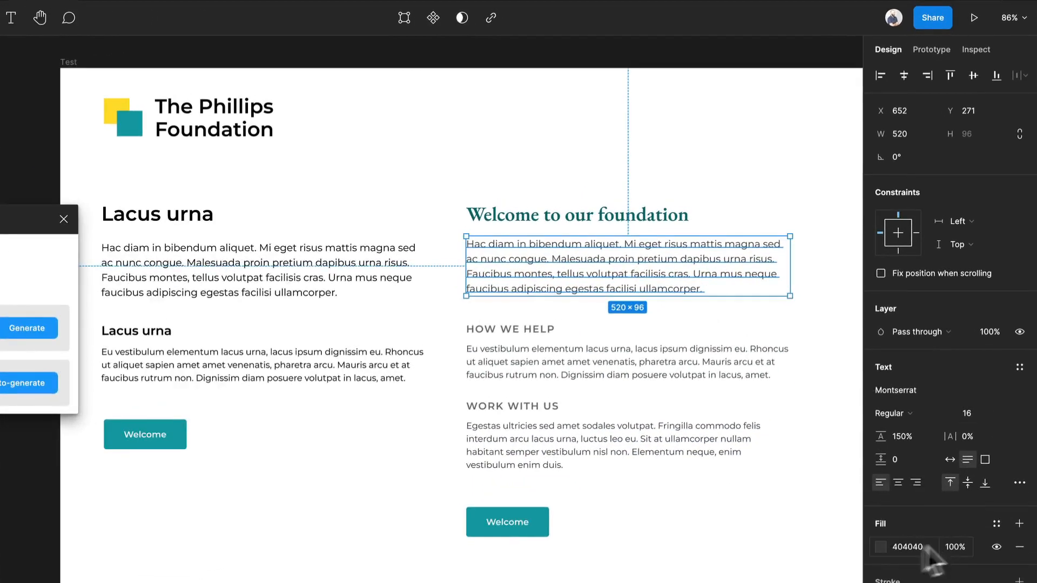
pyautogui.click(880, 547)
pyautogui.moveTo(726, 477); pyautogui.dragTo(689, 534)
pyautogui.click(915, 414)
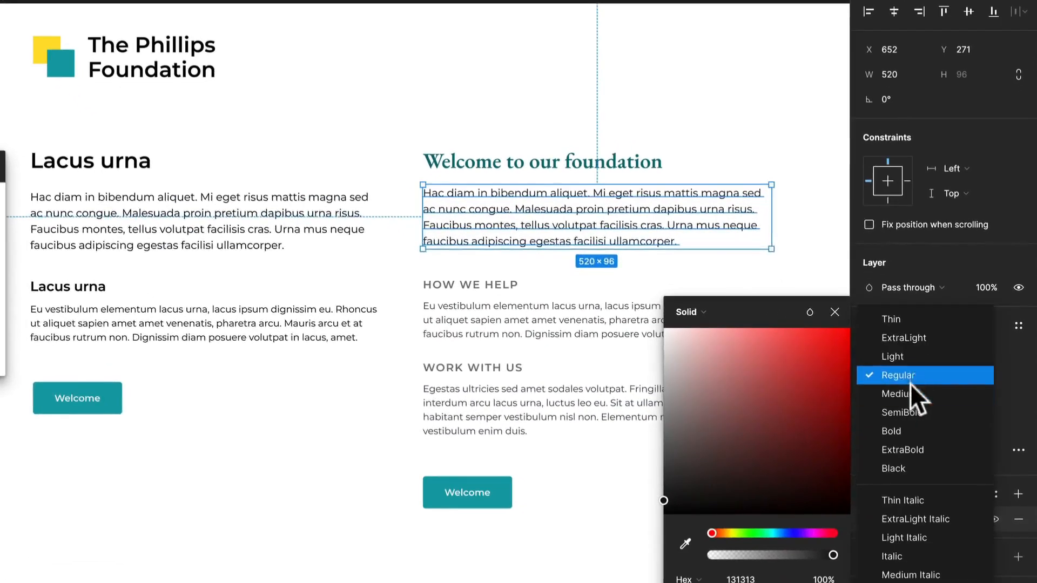
pyautogui.click(908, 389)
pyautogui.click(674, 479)
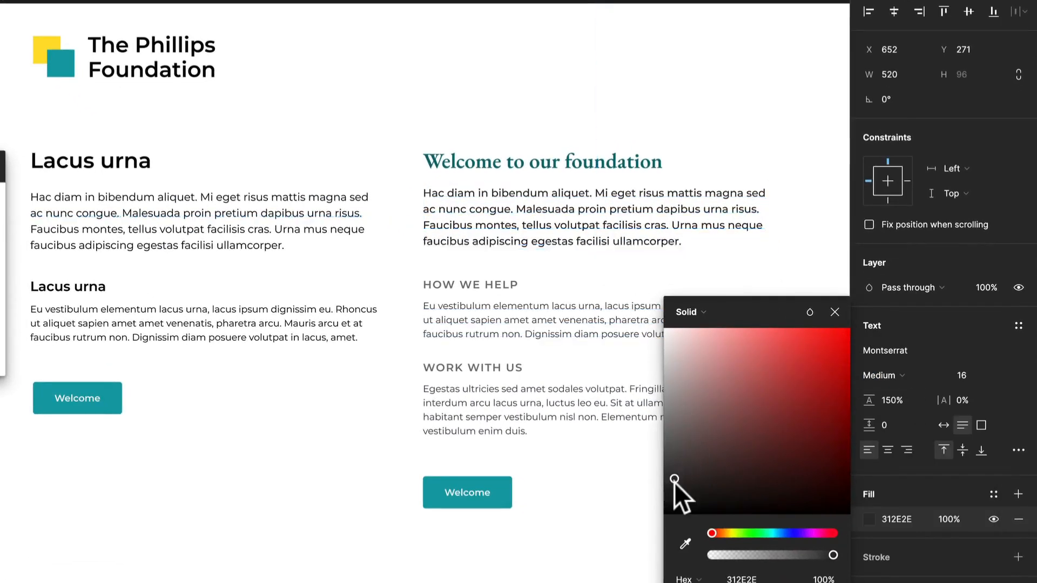
pyautogui.moveTo(674, 479); pyautogui.dragTo(662, 485)
pyautogui.click(564, 294)
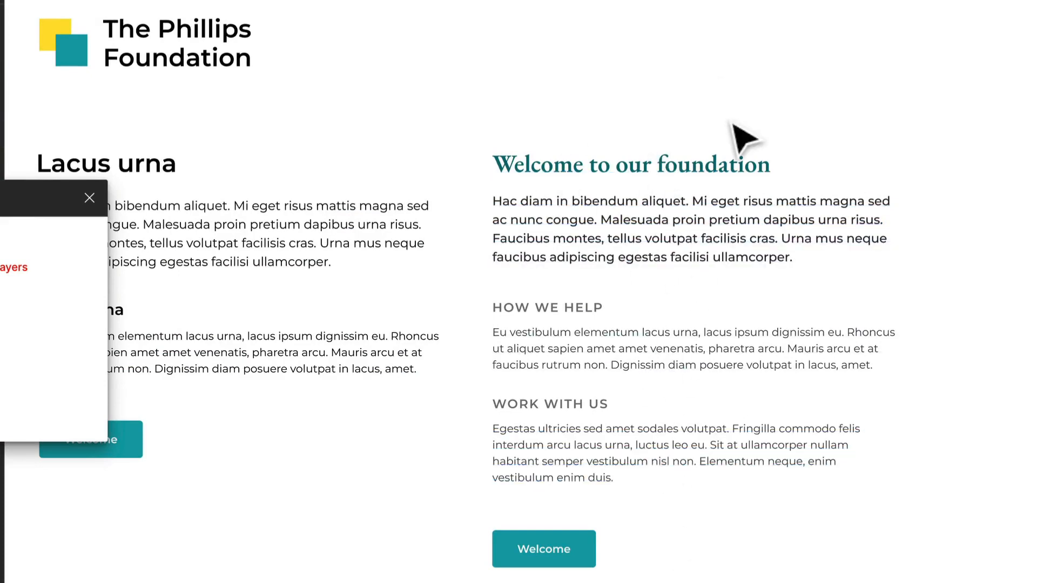
# - Move the second column's Welcome button down to Y 817
pyautogui.scroll(-2, 694, 347)
pyautogui.moveTo(815, 475); pyautogui.dragTo(651, 421)
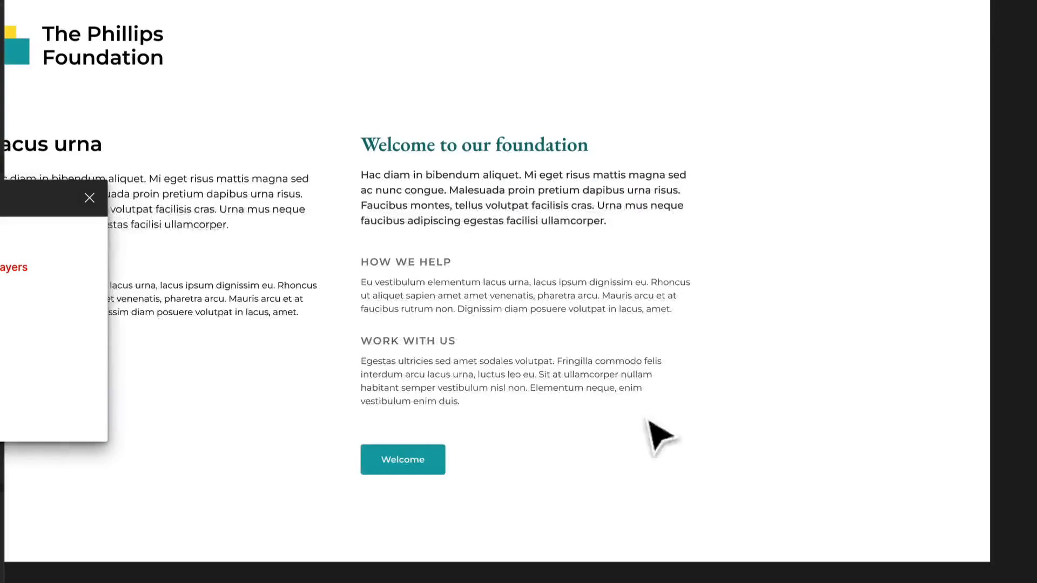
pyautogui.rightClick(718, 474)
pyautogui.click(654, 475)
pyautogui.moveTo(611, 534); pyautogui.dragTo(567, 519)
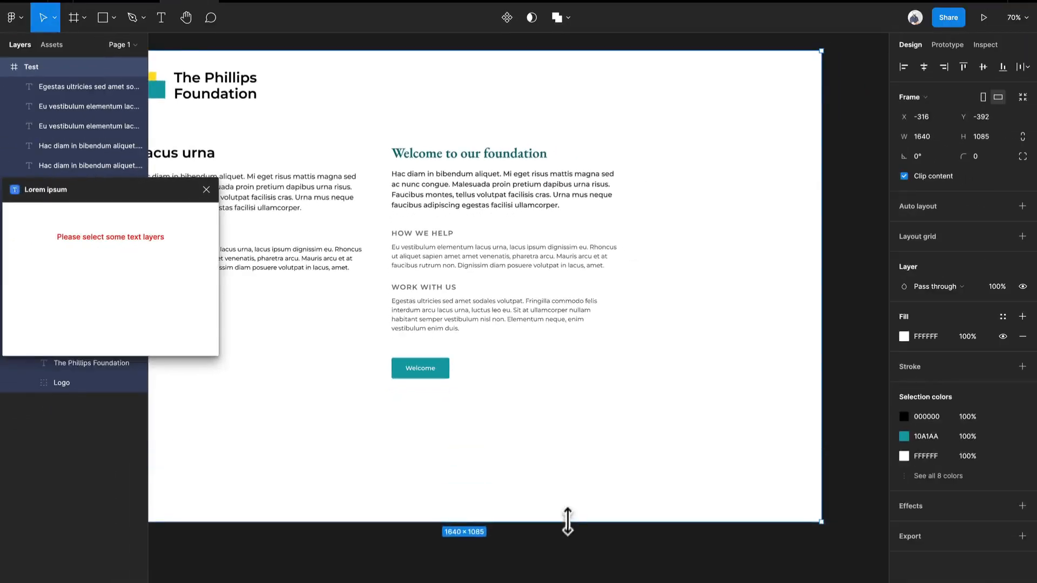
pyautogui.click(544, 432)
pyautogui.moveTo(446, 374); pyautogui.dragTo(449, 422)
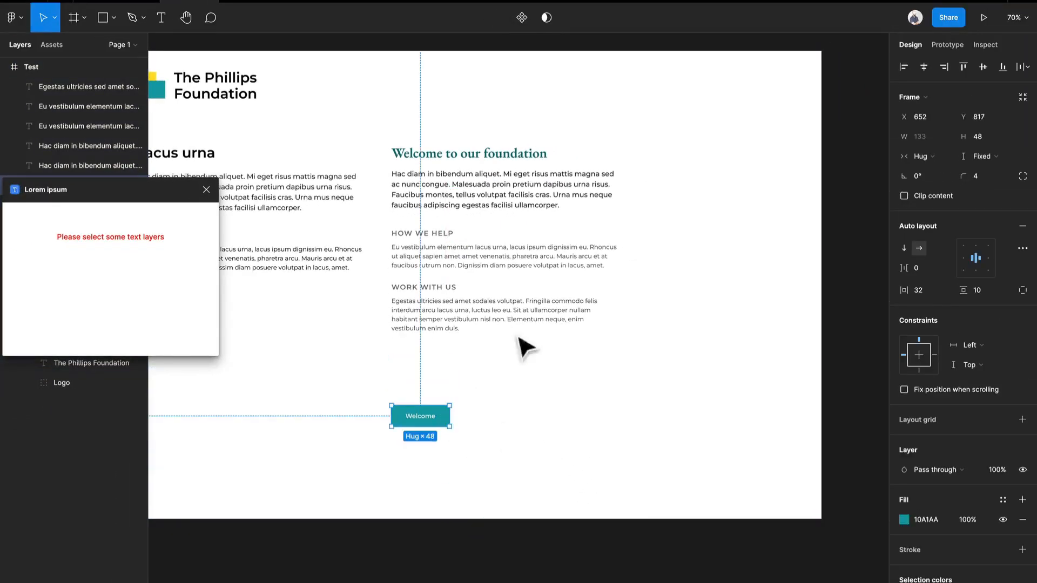
# - Duplicate the "Welcome to our foundation" heading beneath the "WORK WITH US" paragraph at Y 680 and replace its text with 1 generated sentence
pyautogui.moveTo(501, 159); pyautogui.dragTo(496, 350)
pyautogui.hscroll(-3, 458, 356)
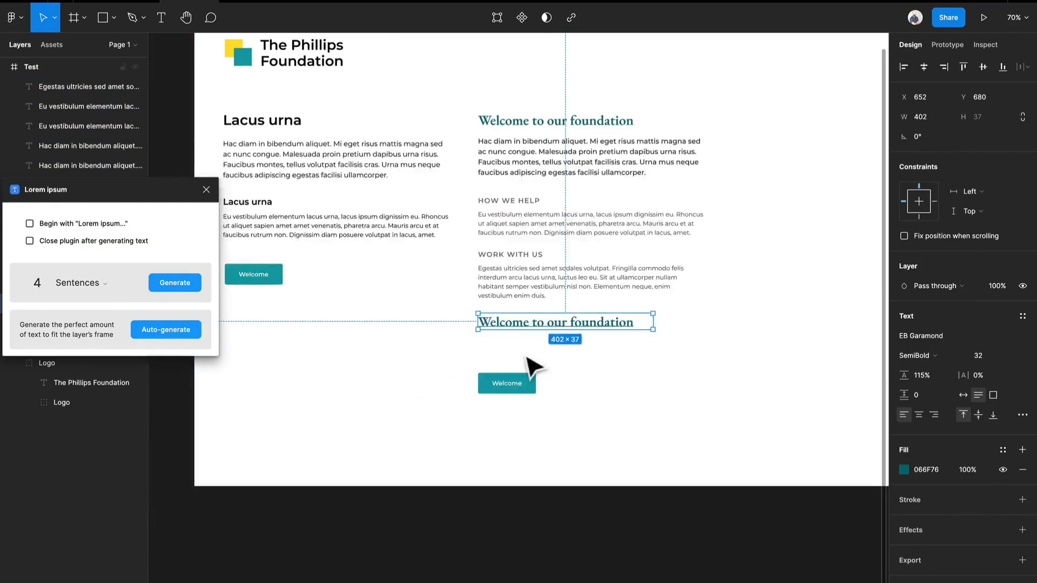
pyautogui.scroll(5, 597, 310)
pyautogui.doubleClick(593, 304)
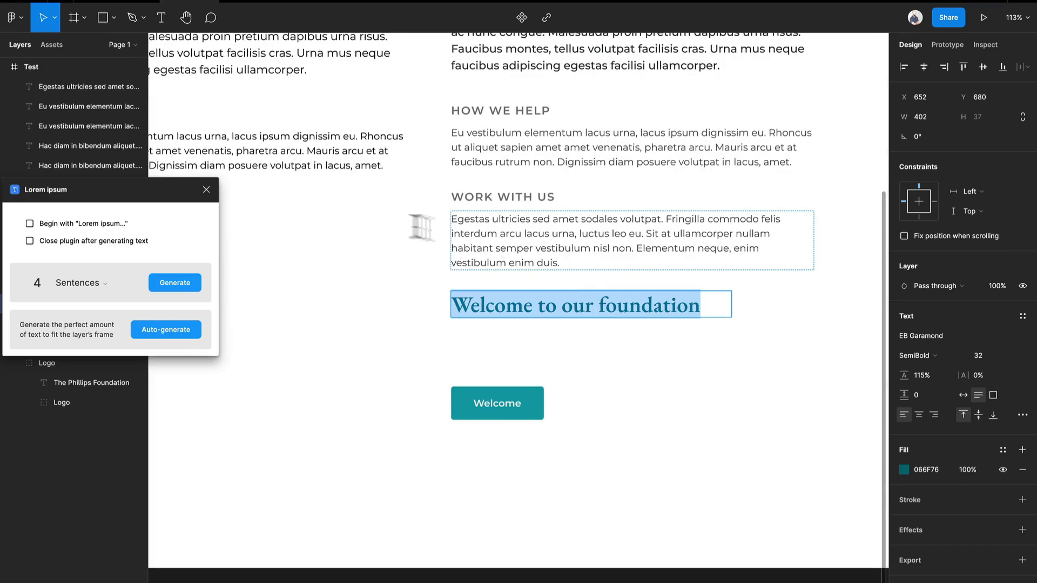
pyautogui.doubleClick(34, 283)
pyautogui.write('1')
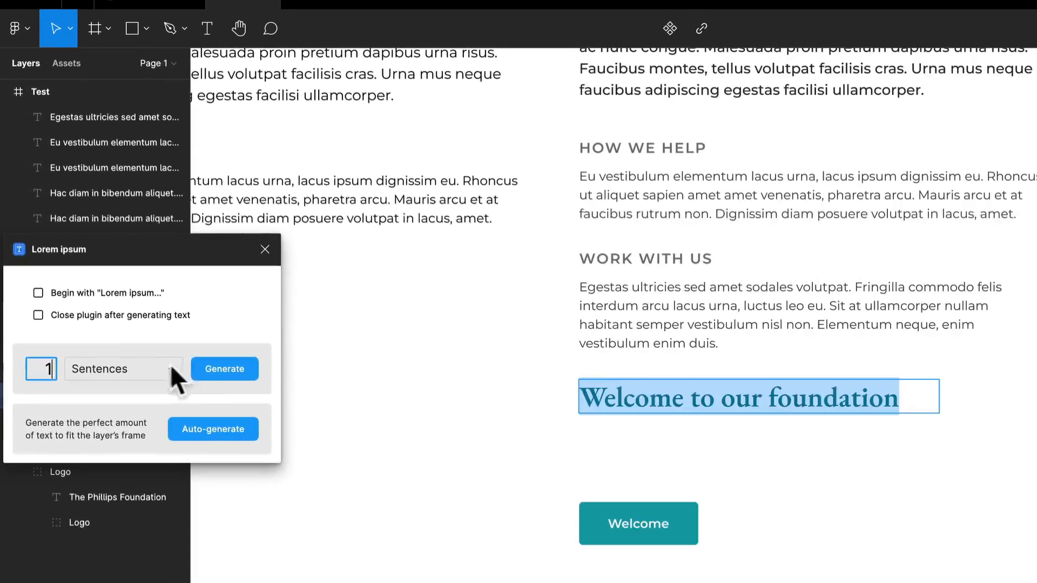
pyautogui.click(205, 368)
# - Enclose the sentence "Metus integer orci porta non." in curly quotation marks
pyautogui.doubleClick(888, 400)
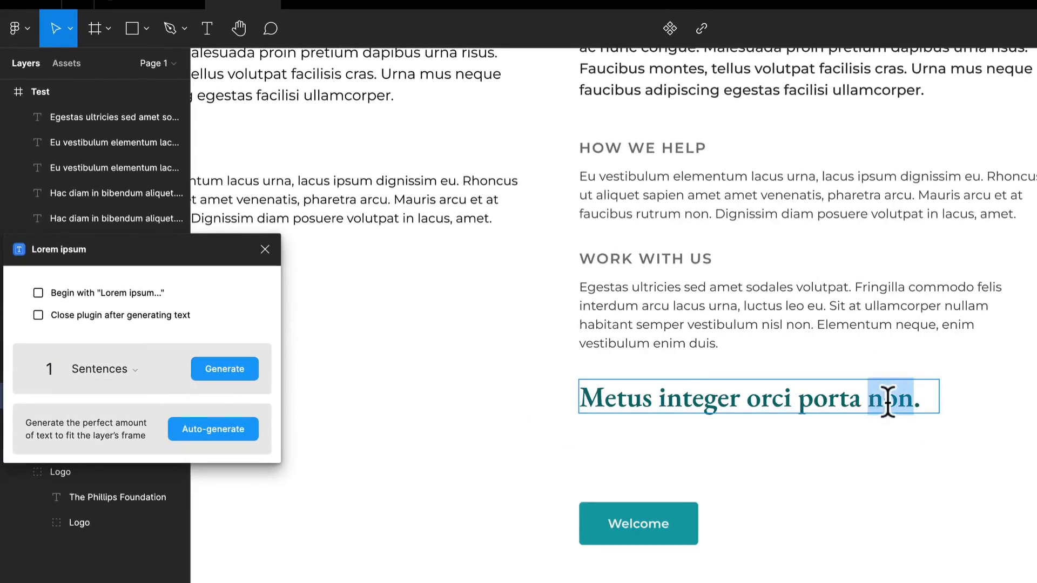
pyautogui.press('Right')
pyautogui.press('Right')
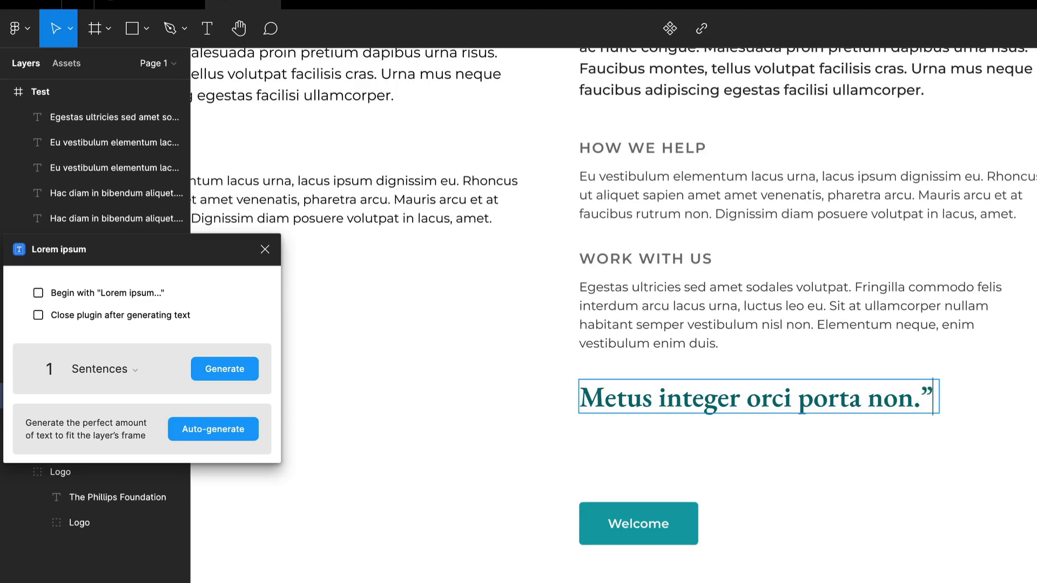
pyautogui.press('Home')
pyautogui.write('“')
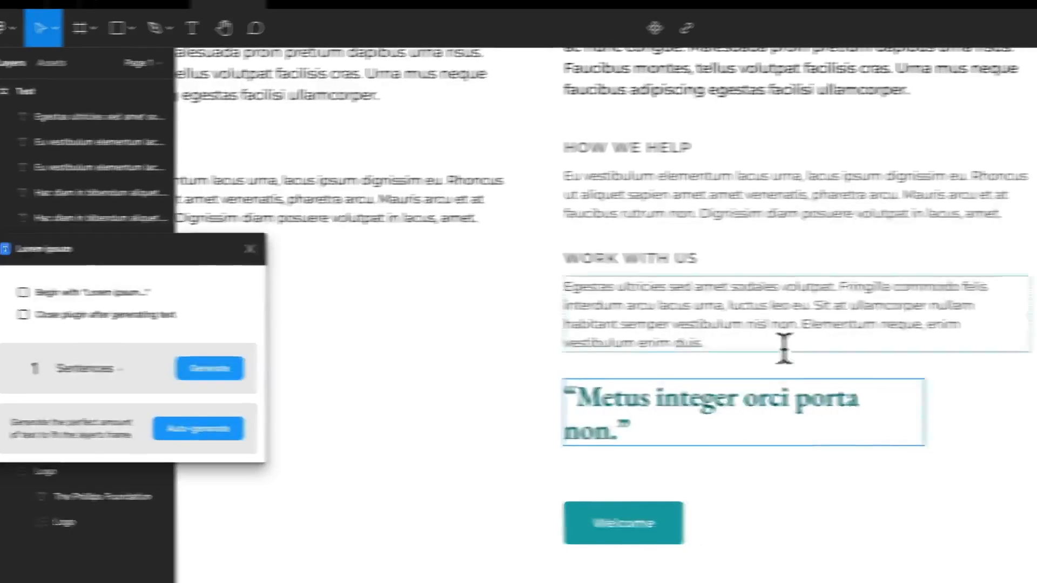
pyautogui.press('Escape')
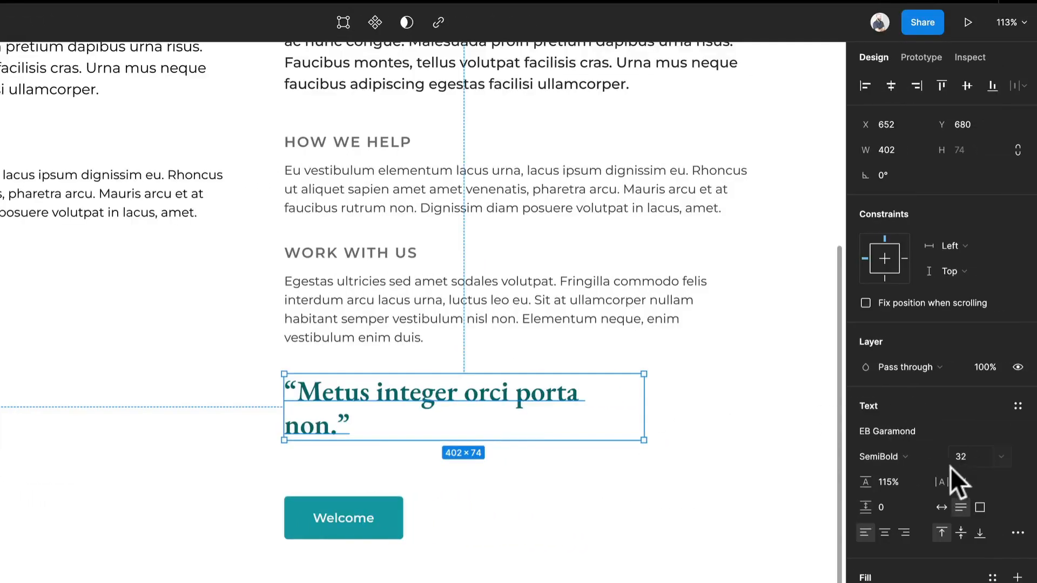
# - Style the quote text as Bold at font size 40
pyautogui.click(922, 460)
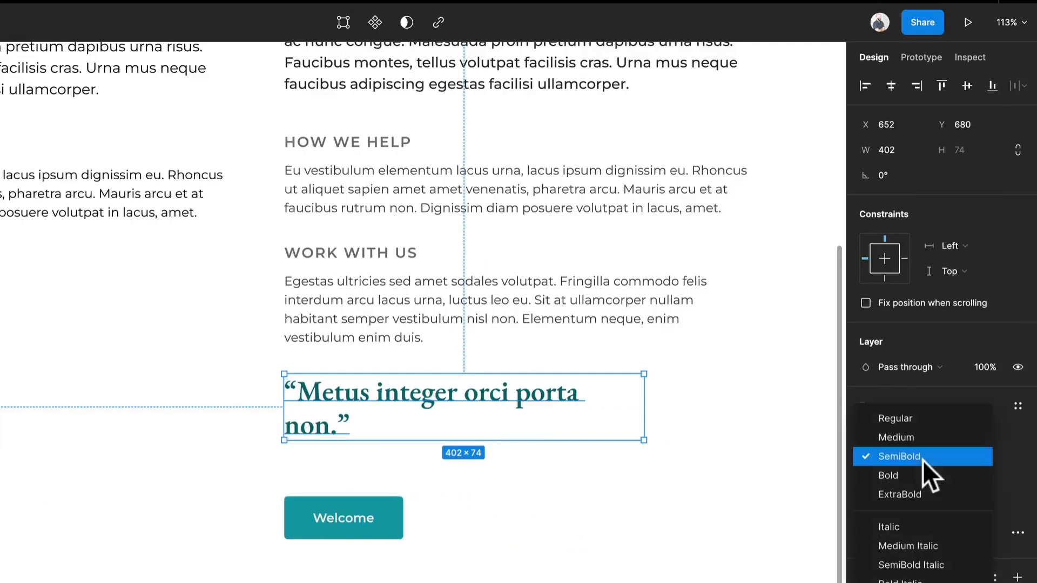
pyautogui.click(922, 468)
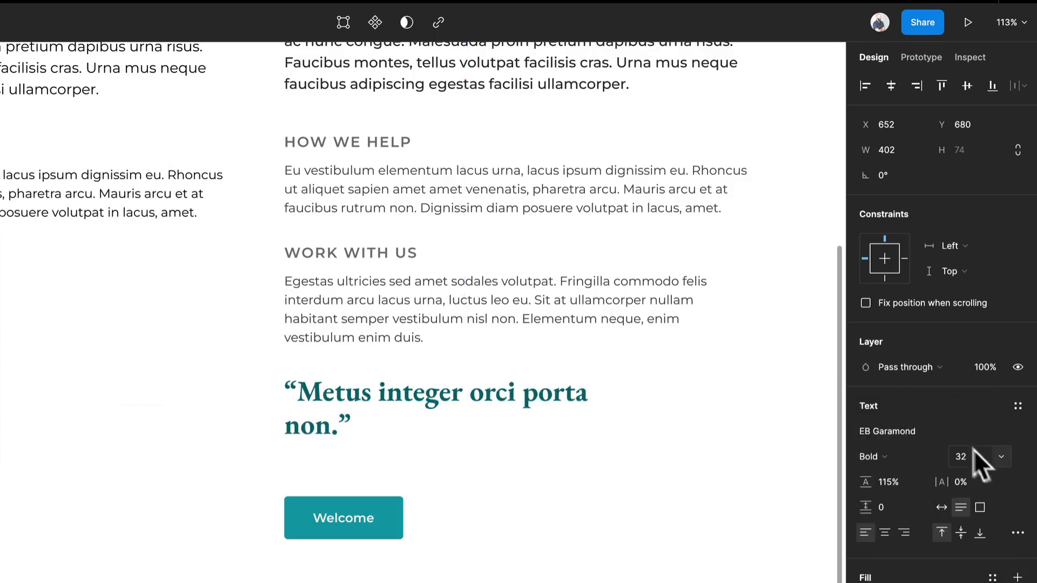
pyautogui.click(999, 455)
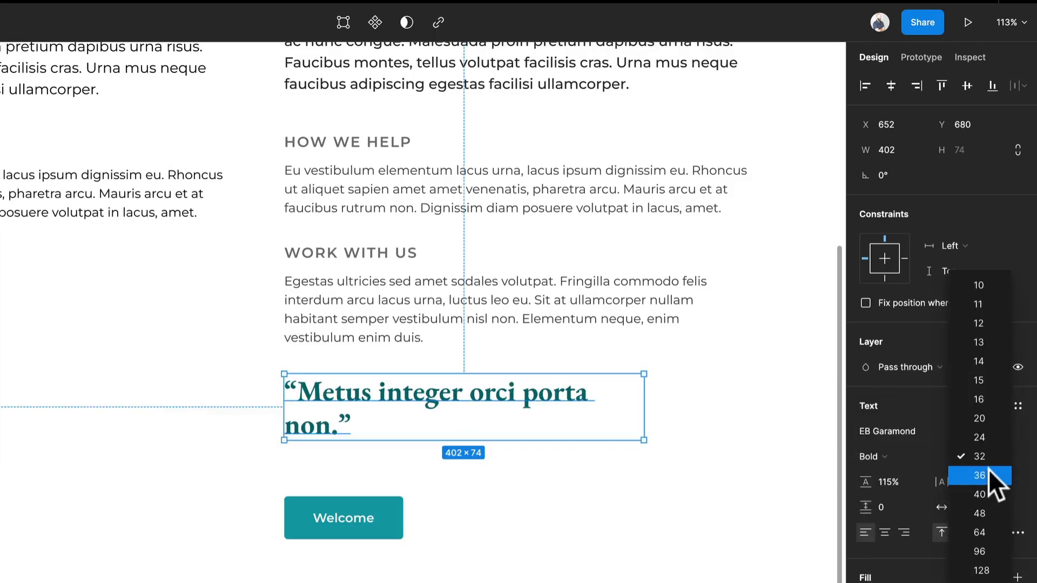
pyautogui.click(985, 487)
pyautogui.click(574, 477)
# - Move the quote up to Y 539 beneath the "HOW WE HELP" paragraph and place the "WORK WITH US" subheading and paragraph below it
pyautogui.scroll(-4, 573, 478)
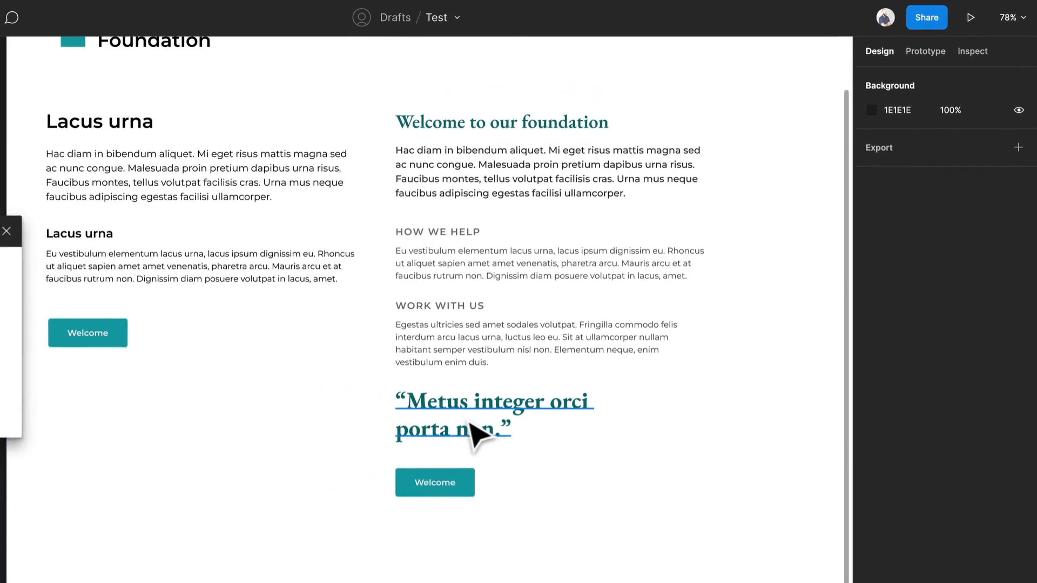
pyautogui.click(474, 429)
pyautogui.click(475, 340)
pyautogui.keyDown('shift'); pyautogui.click(462, 305); pyautogui.keyUp('shift')
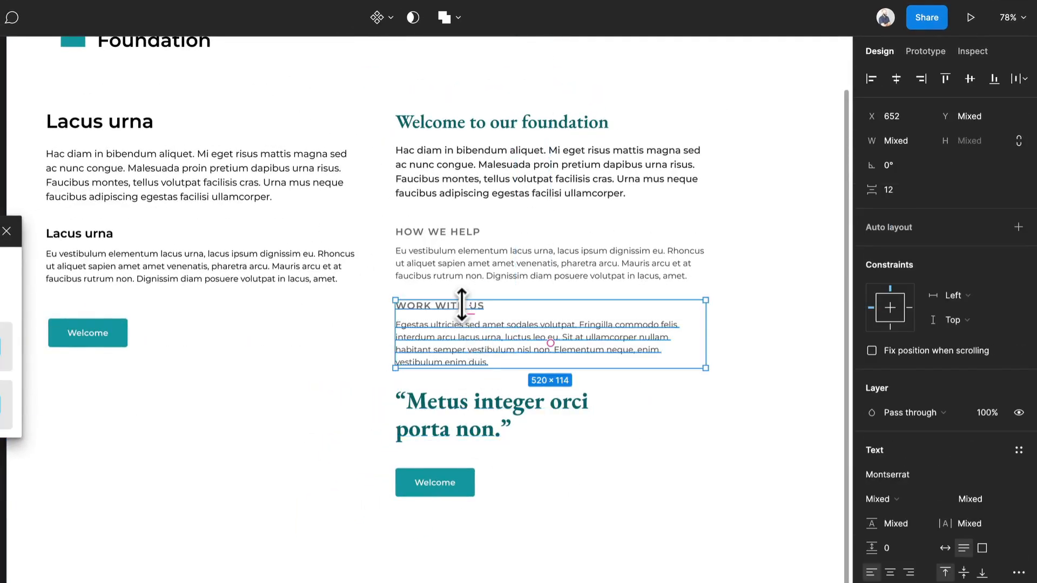
pyautogui.moveTo(475, 324); pyautogui.dragTo(492, 470)
pyautogui.keyDown('shift'); pyautogui.click(493, 428); pyautogui.keyUp('shift')
pyautogui.moveTo(493, 429); pyautogui.dragTo(478, 335)
pyautogui.click(521, 479)
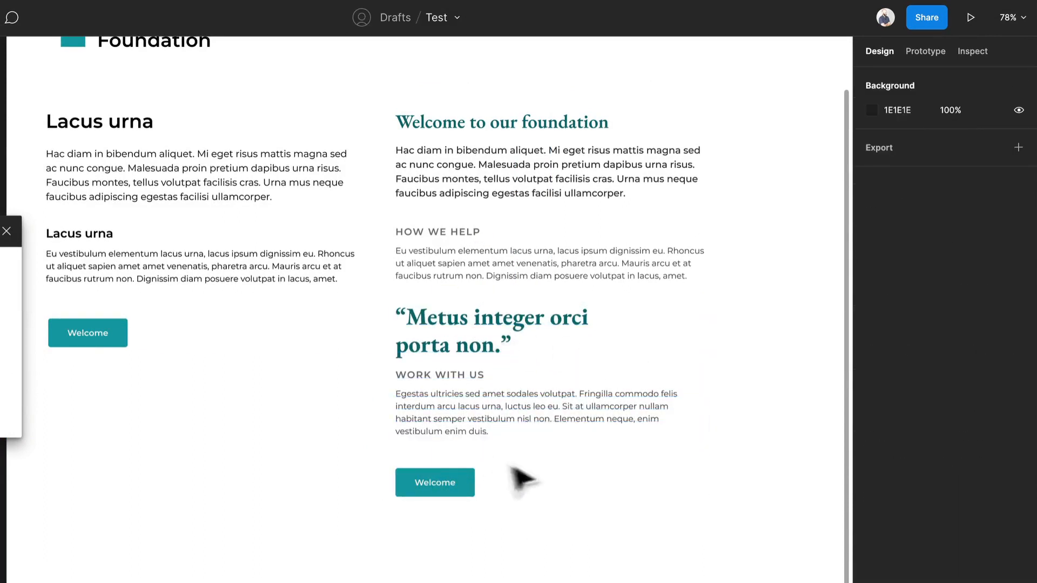
# - Nudge the "WORK WITH US" subheading and its paragraph down together to widen the gap below the quote
pyautogui.moveTo(527, 455); pyautogui.dragTo(458, 373)
pyautogui.moveTo(489, 417); pyautogui.dragTo(491, 426)
pyautogui.click(679, 367)
# - Try a different fill colour on the quote and undo the change
pyautogui.click(540, 330)
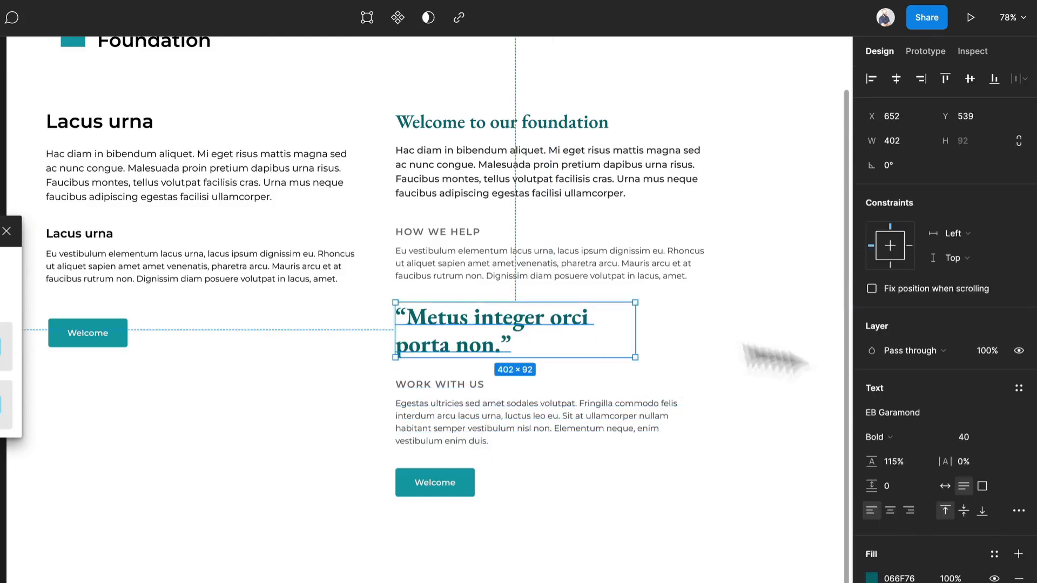
pyautogui.click(871, 578)
pyautogui.moveTo(805, 516); pyautogui.dragTo(597, 409)
pyautogui.hotkey('ctrl', 'z')
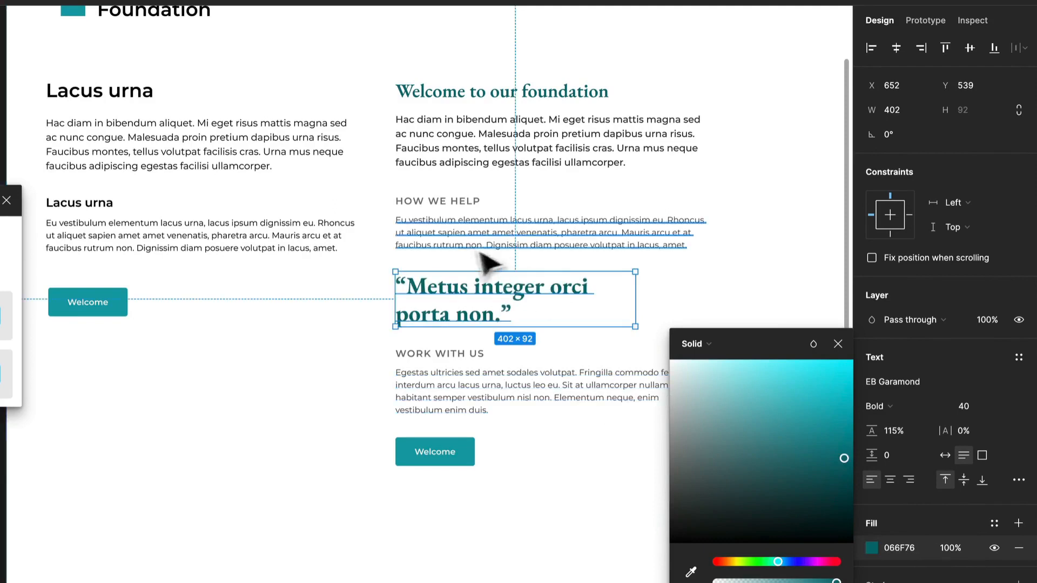
# - Move the second column's Welcome button down to Y 847
pyautogui.click(693, 297)
pyautogui.moveTo(459, 455); pyautogui.dragTo(459, 473)
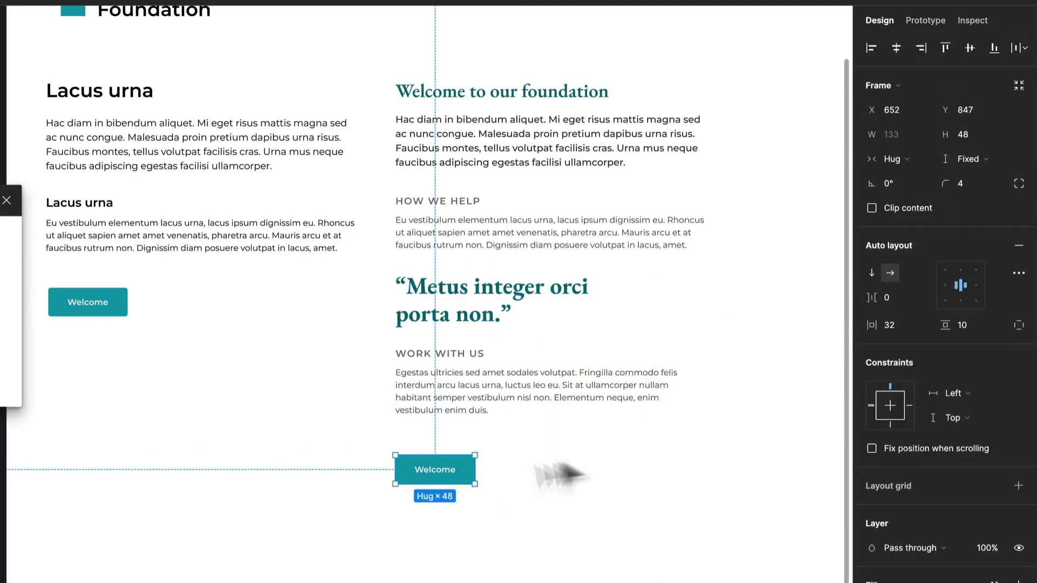
pyautogui.click(585, 460)
# - Enlarge the "Welcome to our foundation" heading to font size 40 and move it up clear of the paragraph below
pyautogui.click(528, 97)
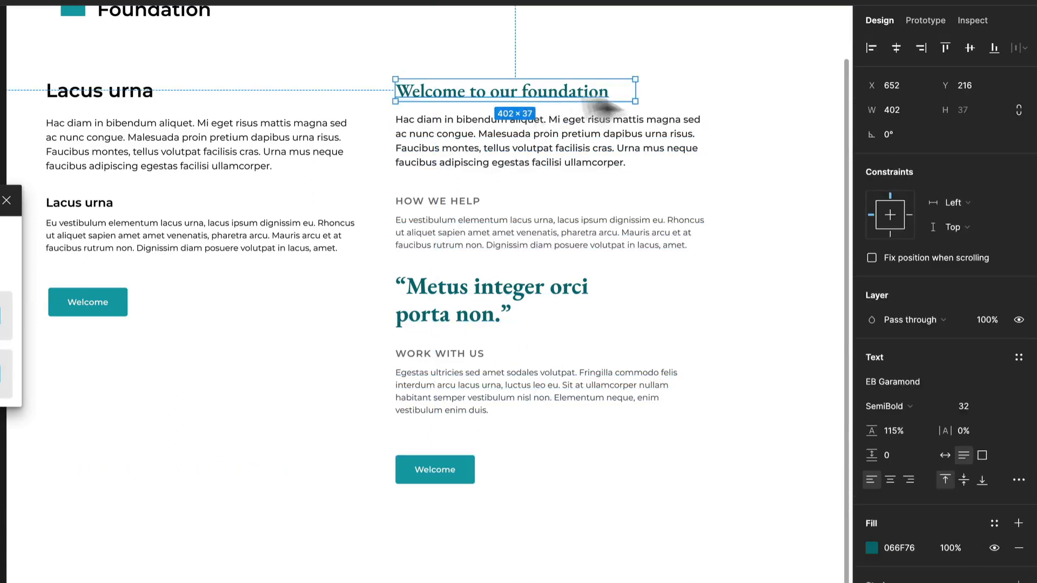
pyautogui.click(1000, 406)
pyautogui.click(991, 438)
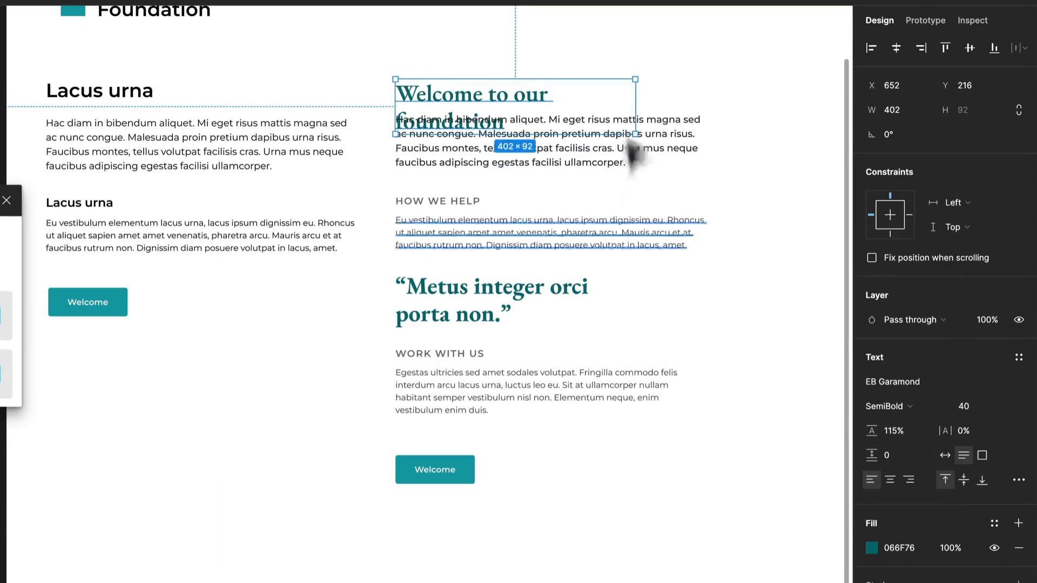
pyautogui.moveTo(524, 94); pyautogui.dragTo(551, 67)
# - Reduce the pull quote's font size to 32 and move it down to Y 549
pyautogui.click(513, 292)
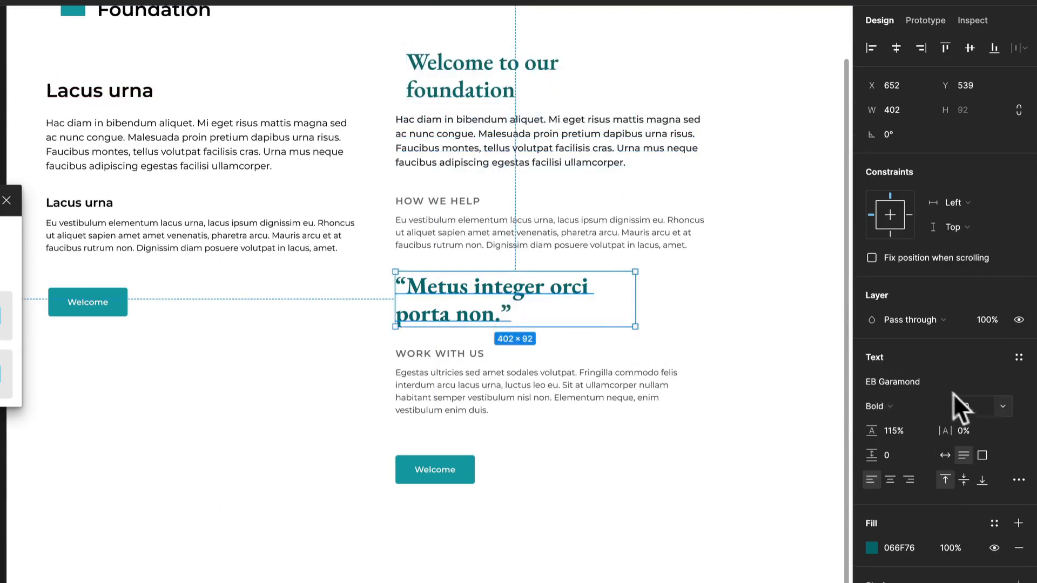
pyautogui.click(1003, 407)
pyautogui.click(992, 369)
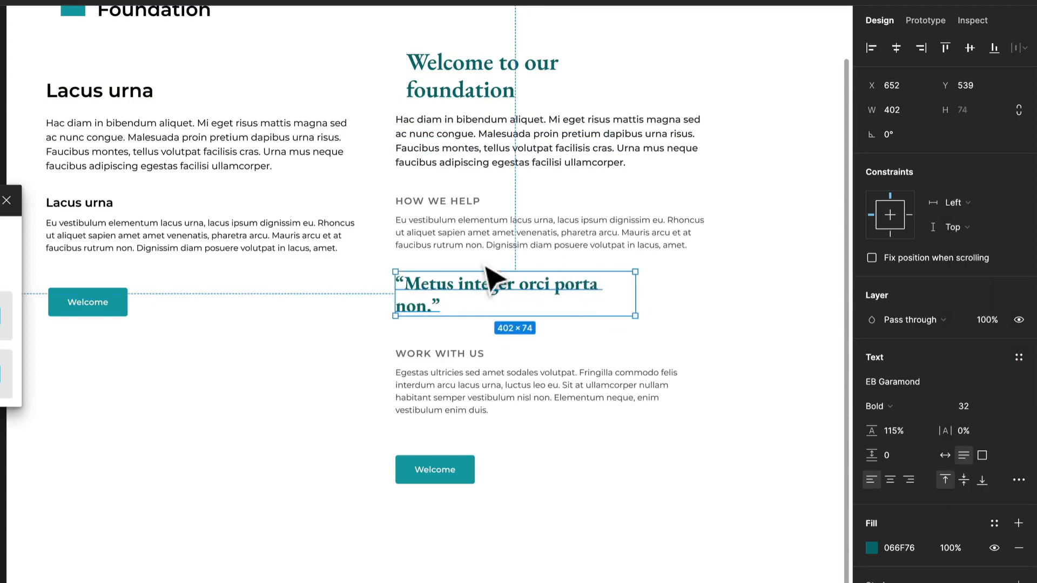
pyautogui.moveTo(497, 289)
pyautogui.mouseDown()
pyautogui.moveTo(502, 308)
pyautogui.moveTo(497, 298)
pyautogui.mouseUp()
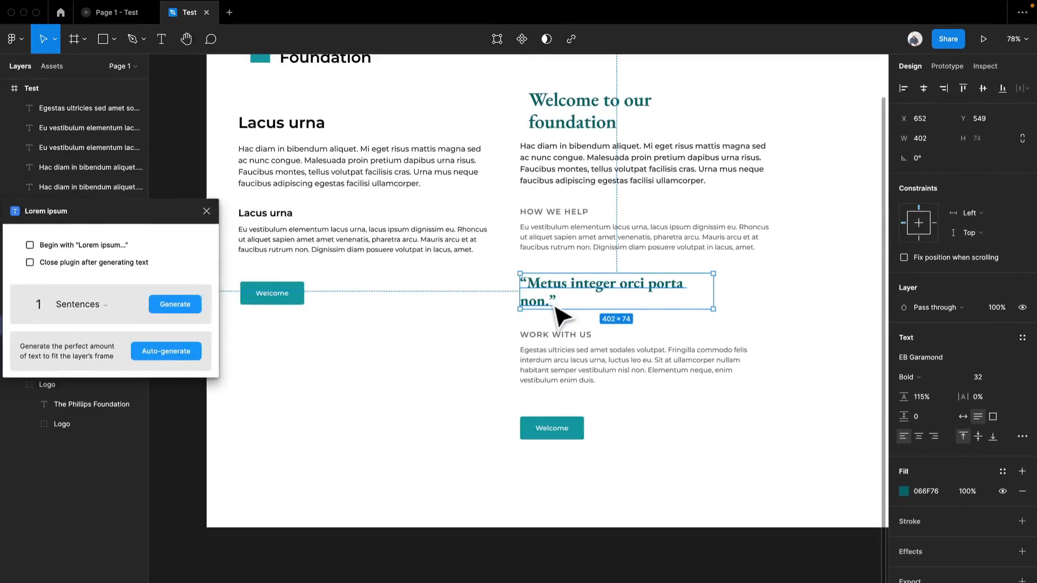
# - Replace the quote with two generated lorem ipsum sentences, keeping only the first, "Et non elementum lectus mattis molestie tincidunt leo consequat.", in curly quotation marks
pyautogui.doubleClick(555, 306)
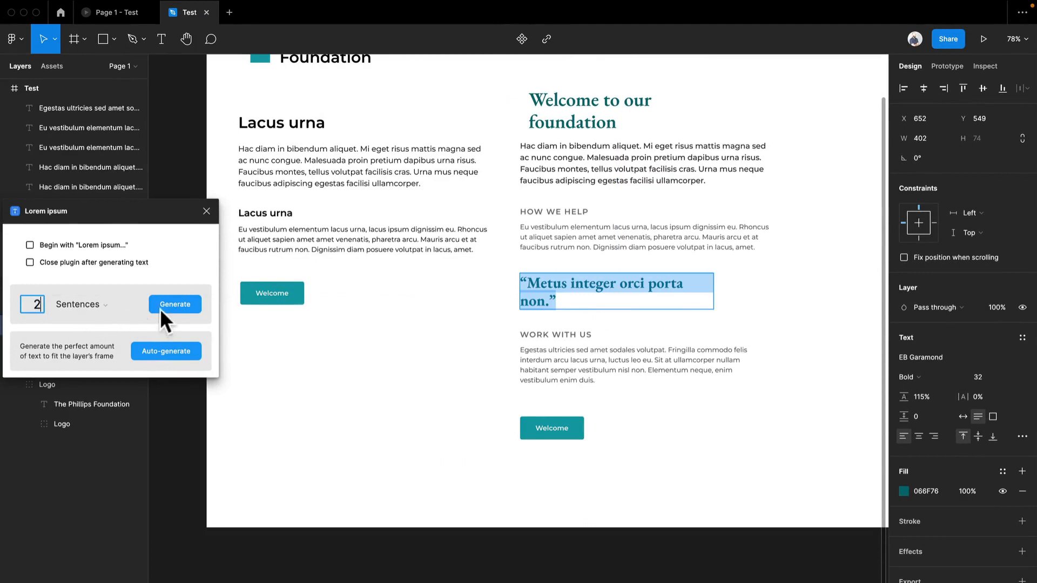
pyautogui.click(173, 304)
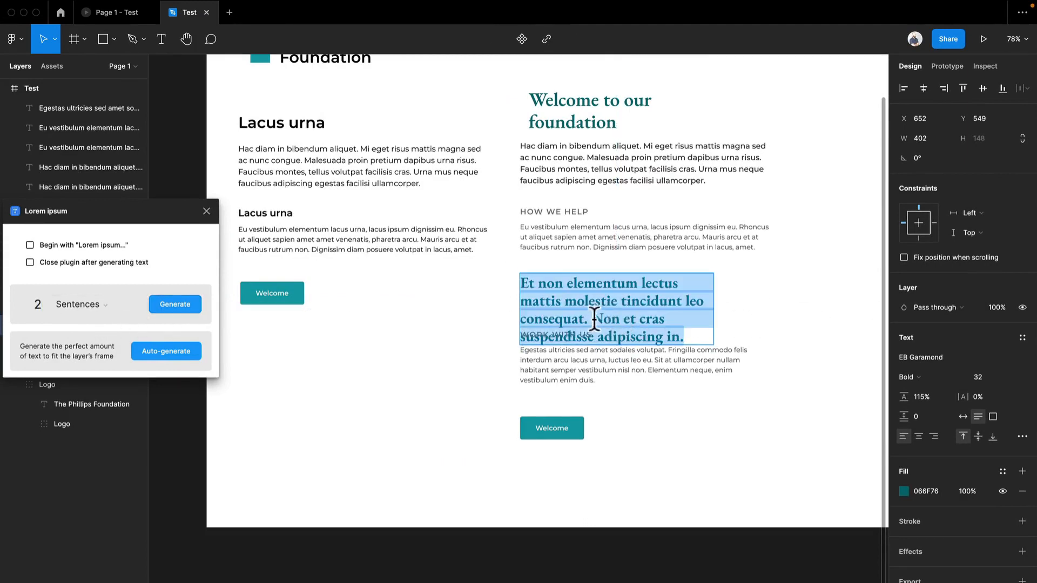
pyautogui.moveTo(589, 320); pyautogui.dragTo(788, 389)
pyautogui.write('”')
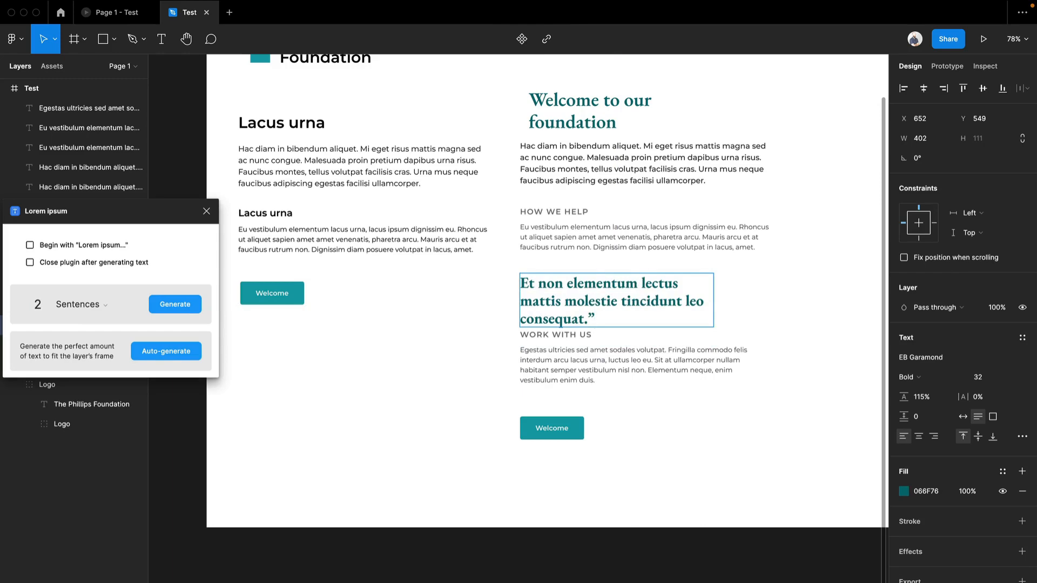
pyautogui.write('“')
pyautogui.press('Escape')
# - Widen the quote's text box to 538 and move the "WORK WITH US" subheading and paragraph down together to make room beneath it
pyautogui.moveTo(713, 299); pyautogui.dragTo(765, 296)
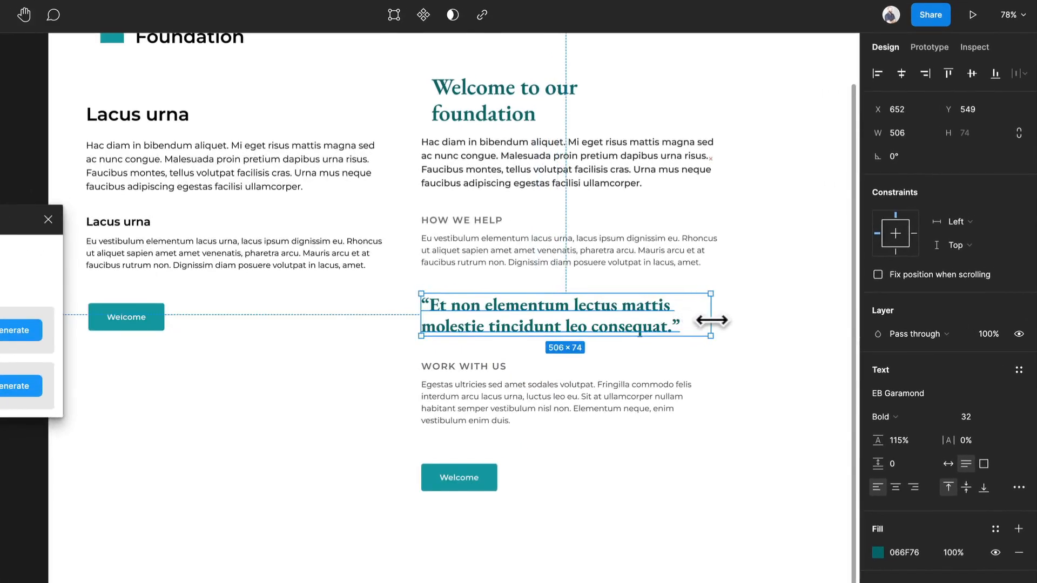
pyautogui.moveTo(712, 321); pyautogui.dragTo(730, 321)
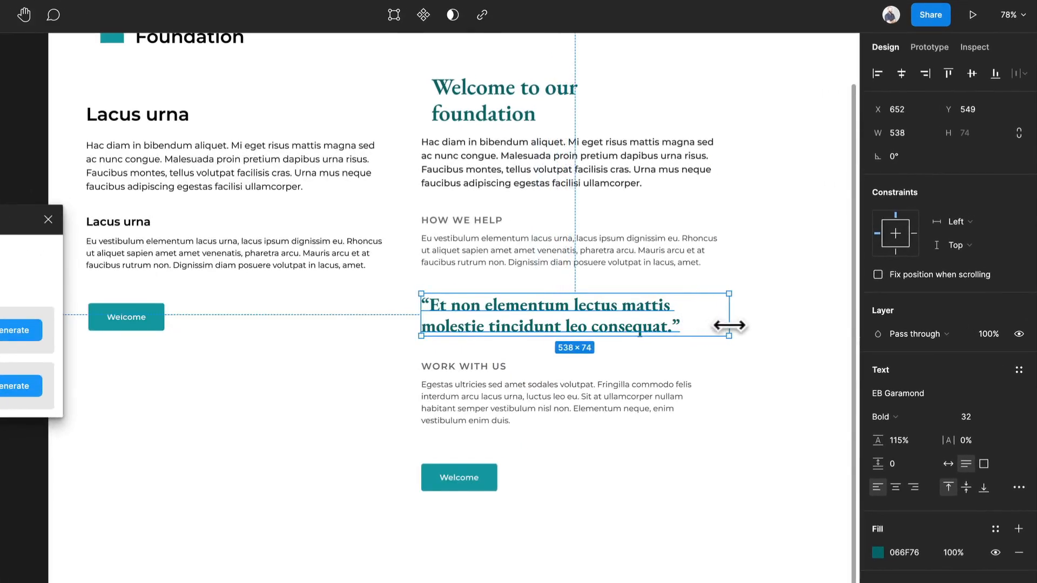
pyautogui.click(507, 372)
pyautogui.keyDown('shift'); pyautogui.click(485, 421); pyautogui.keyUp('shift')
pyautogui.moveTo(486, 422); pyautogui.dragTo(486, 445)
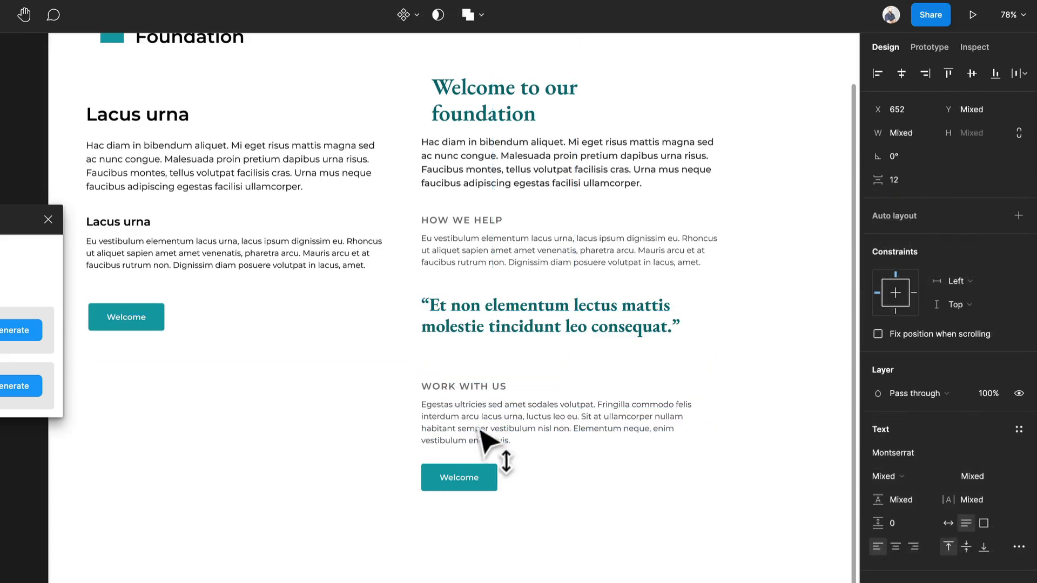
# - Duplicate the "HOW WE HELP" paragraph to Y 635 beneath the quote and replace its text with a dash and the quoted person's name
pyautogui.click(507, 239)
pyautogui.moveTo(513, 255); pyautogui.dragTo(524, 362)
pyautogui.doubleClick(517, 357)
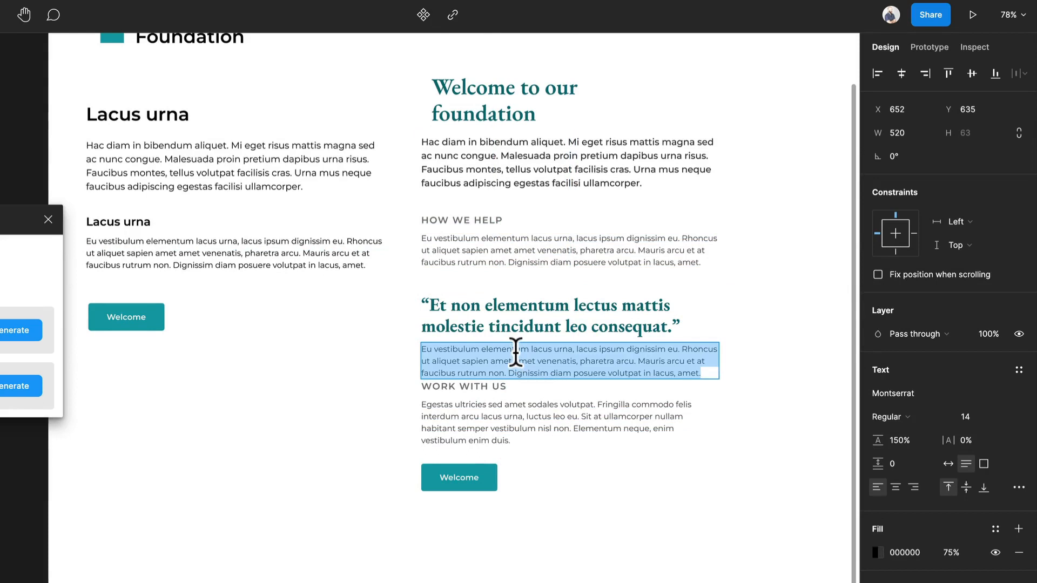
pyautogui.press('BackSpace')
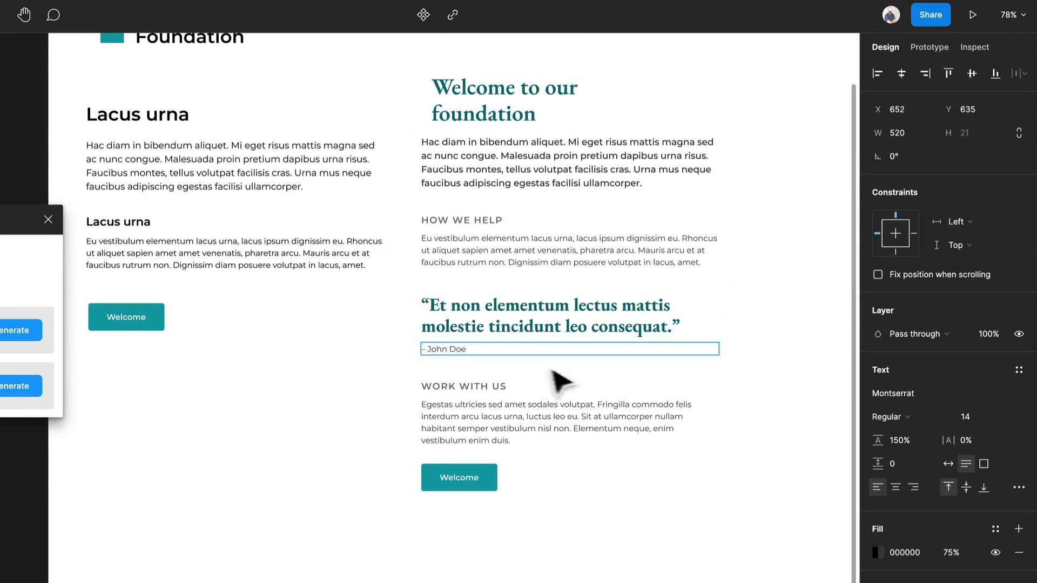
pyautogui.press('Escape')
# - Set the font weight of the attribution line under the quote to SemiBold
pyautogui.click(925, 416)
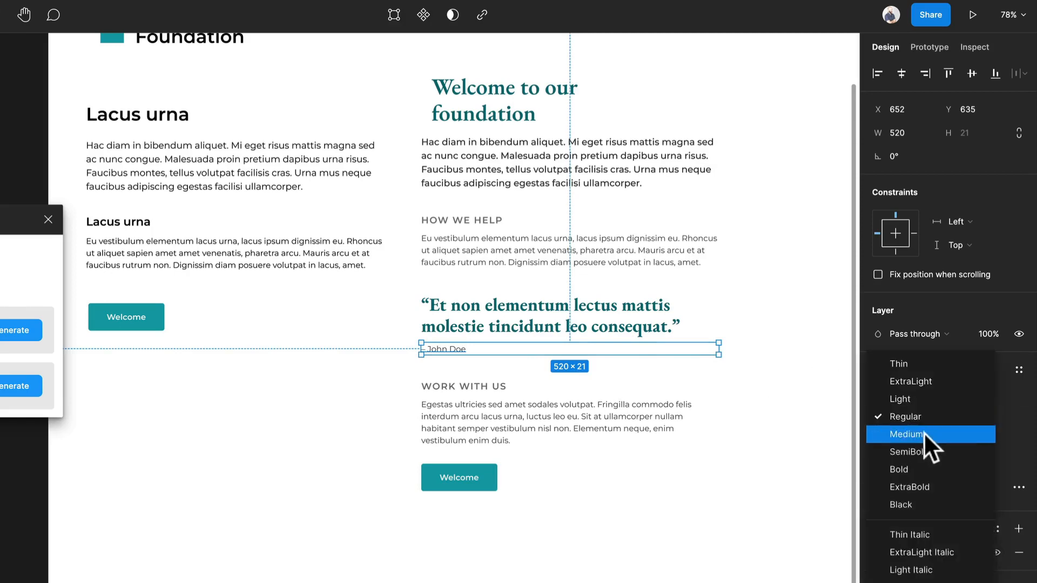
pyautogui.click(921, 447)
pyautogui.scroll(5, 486, 359)
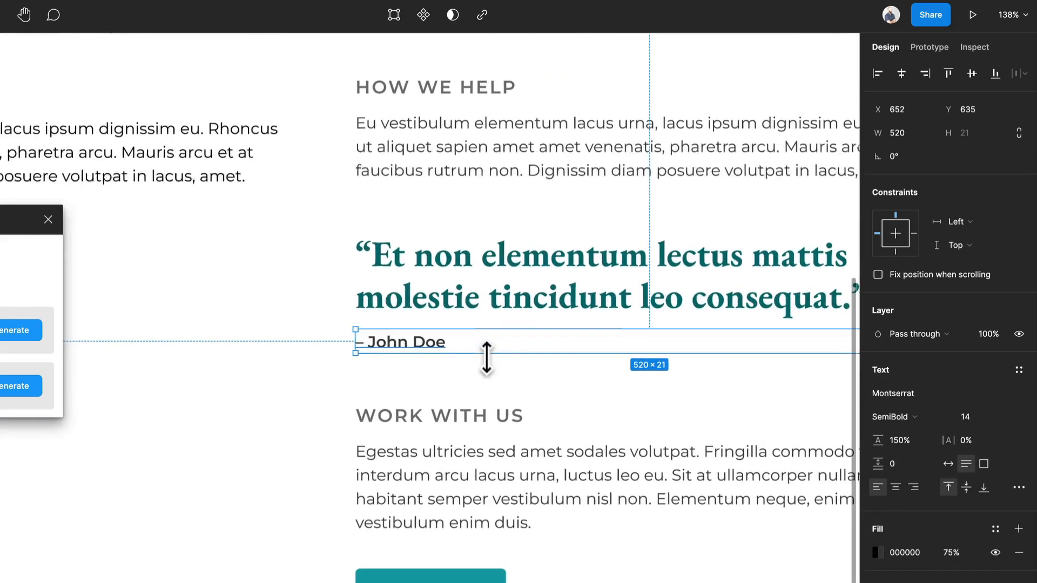
pyautogui.scroll(-5, 416, 357)
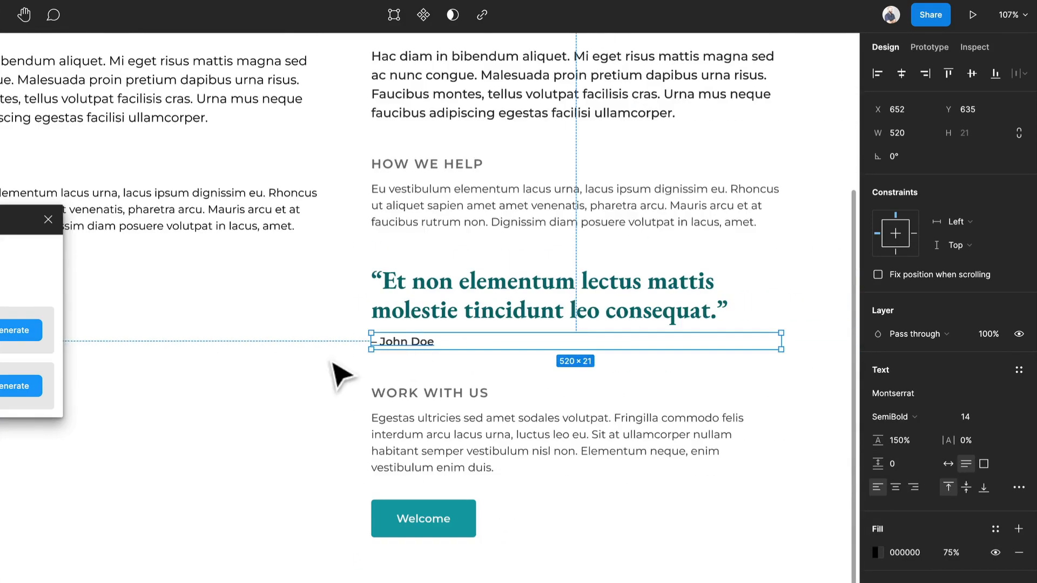
pyautogui.click(309, 366)
# - Move the "Welcome to our foundation" heading back to the second column's left edge at X 648 and close the Lorem ipsum plugin
pyautogui.moveTo(308, 308); pyautogui.dragTo(404, 324)
pyautogui.moveTo(535, 154); pyautogui.dragTo(514, 144)
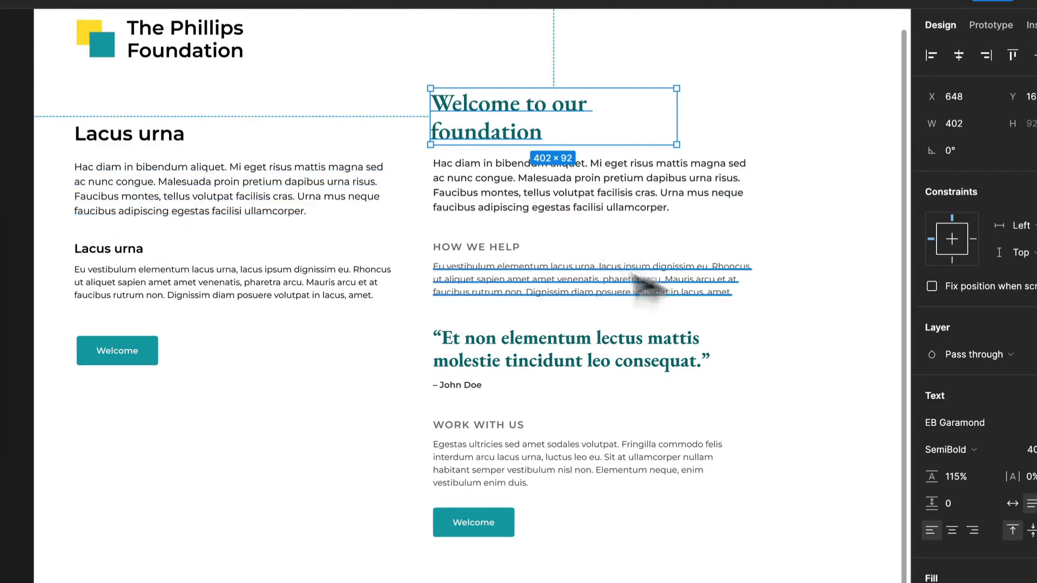
pyautogui.click(850, 288)
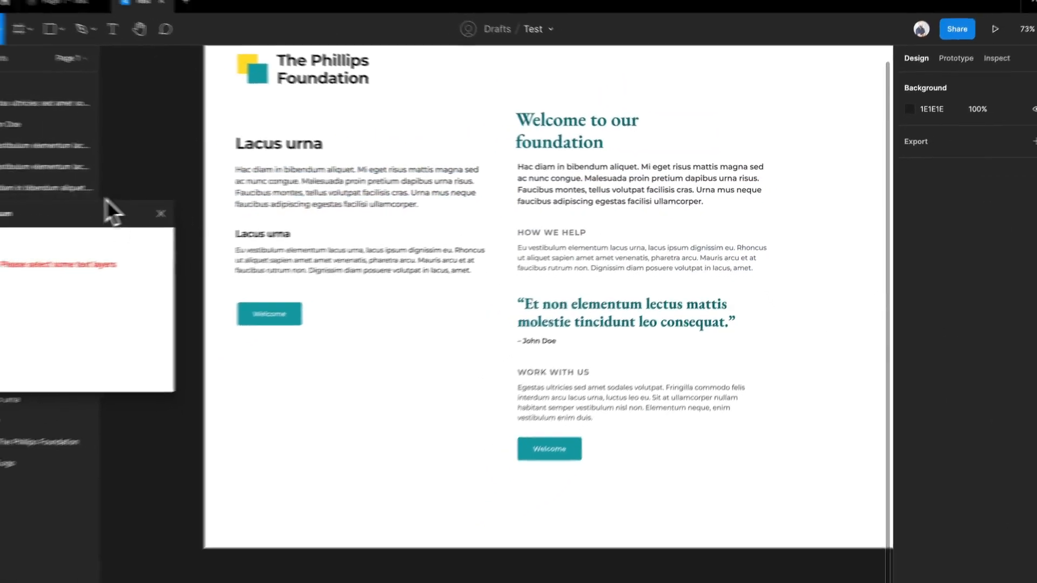
pyautogui.click(0, 219)
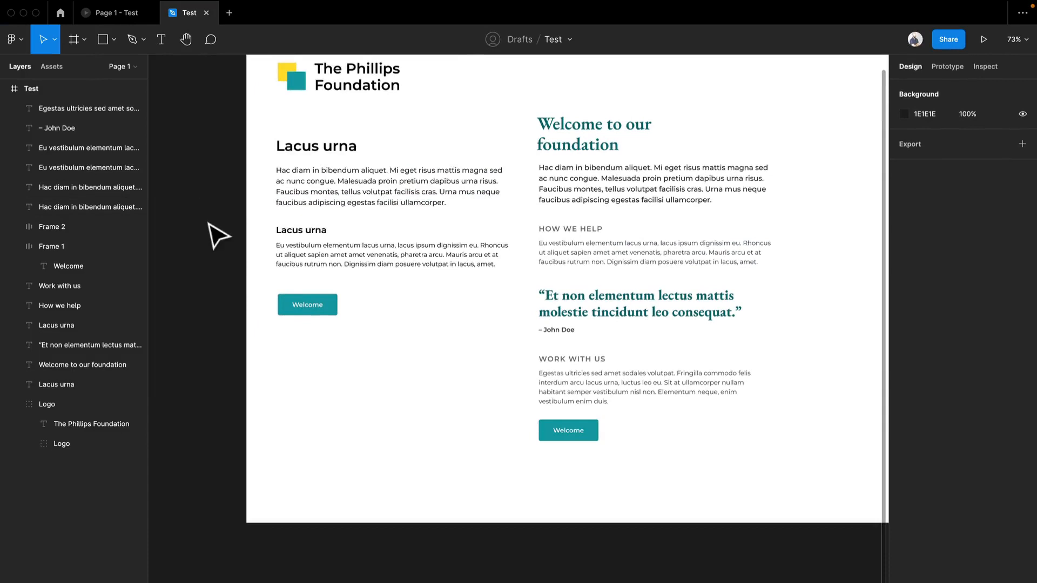